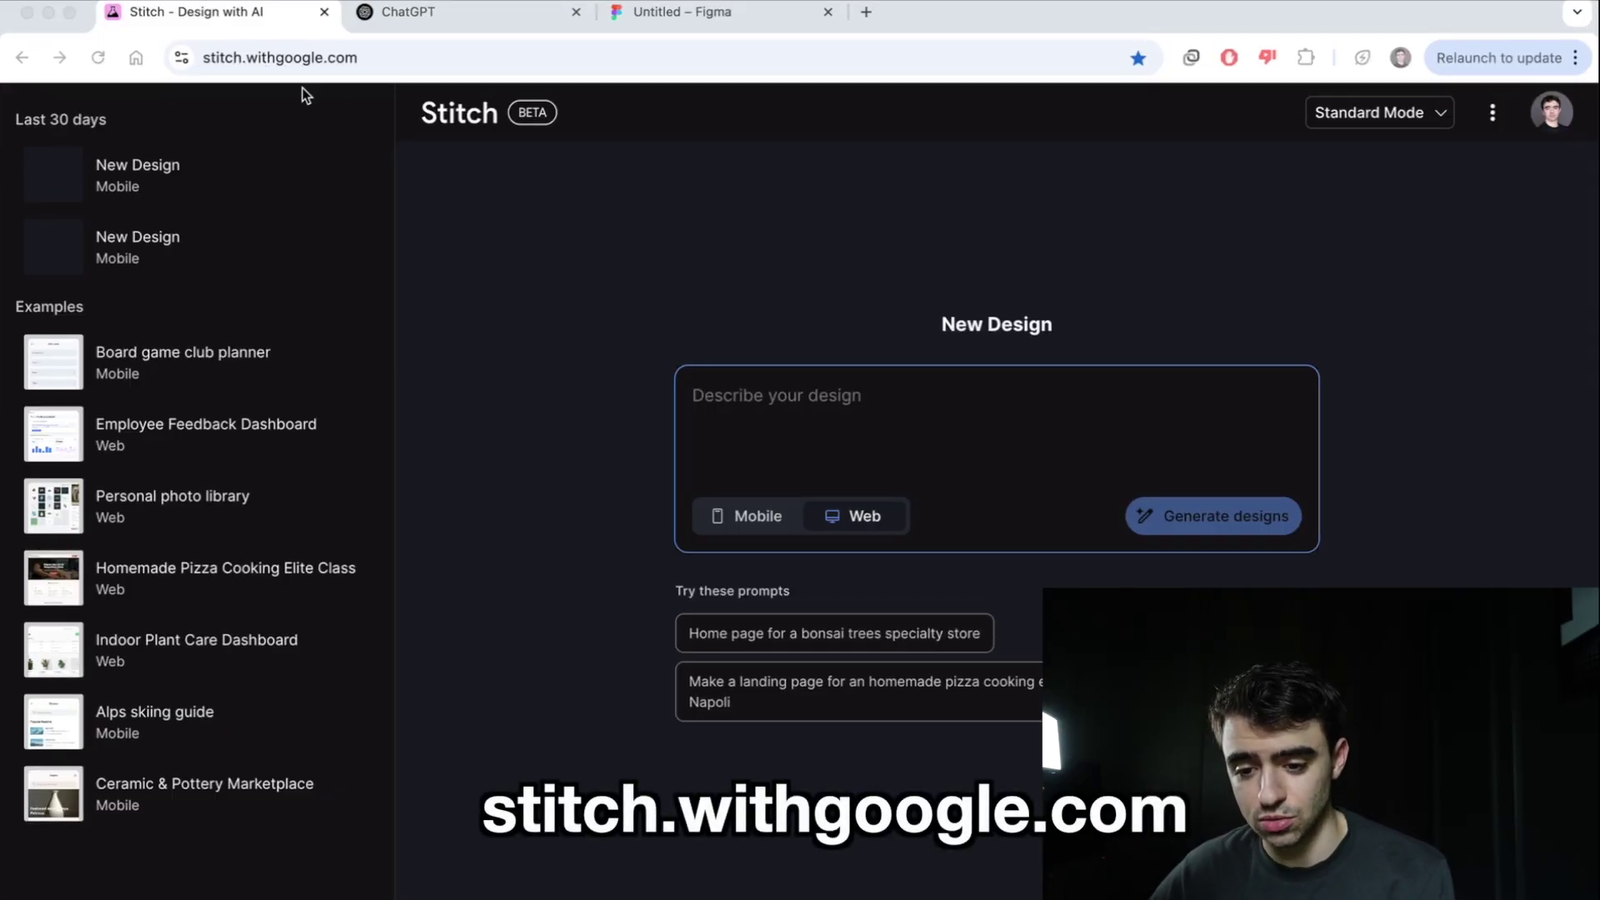
In Stitch, toggle the design target between mobile and web, then focus the description box.
click(403, 60)
click(809, 441)
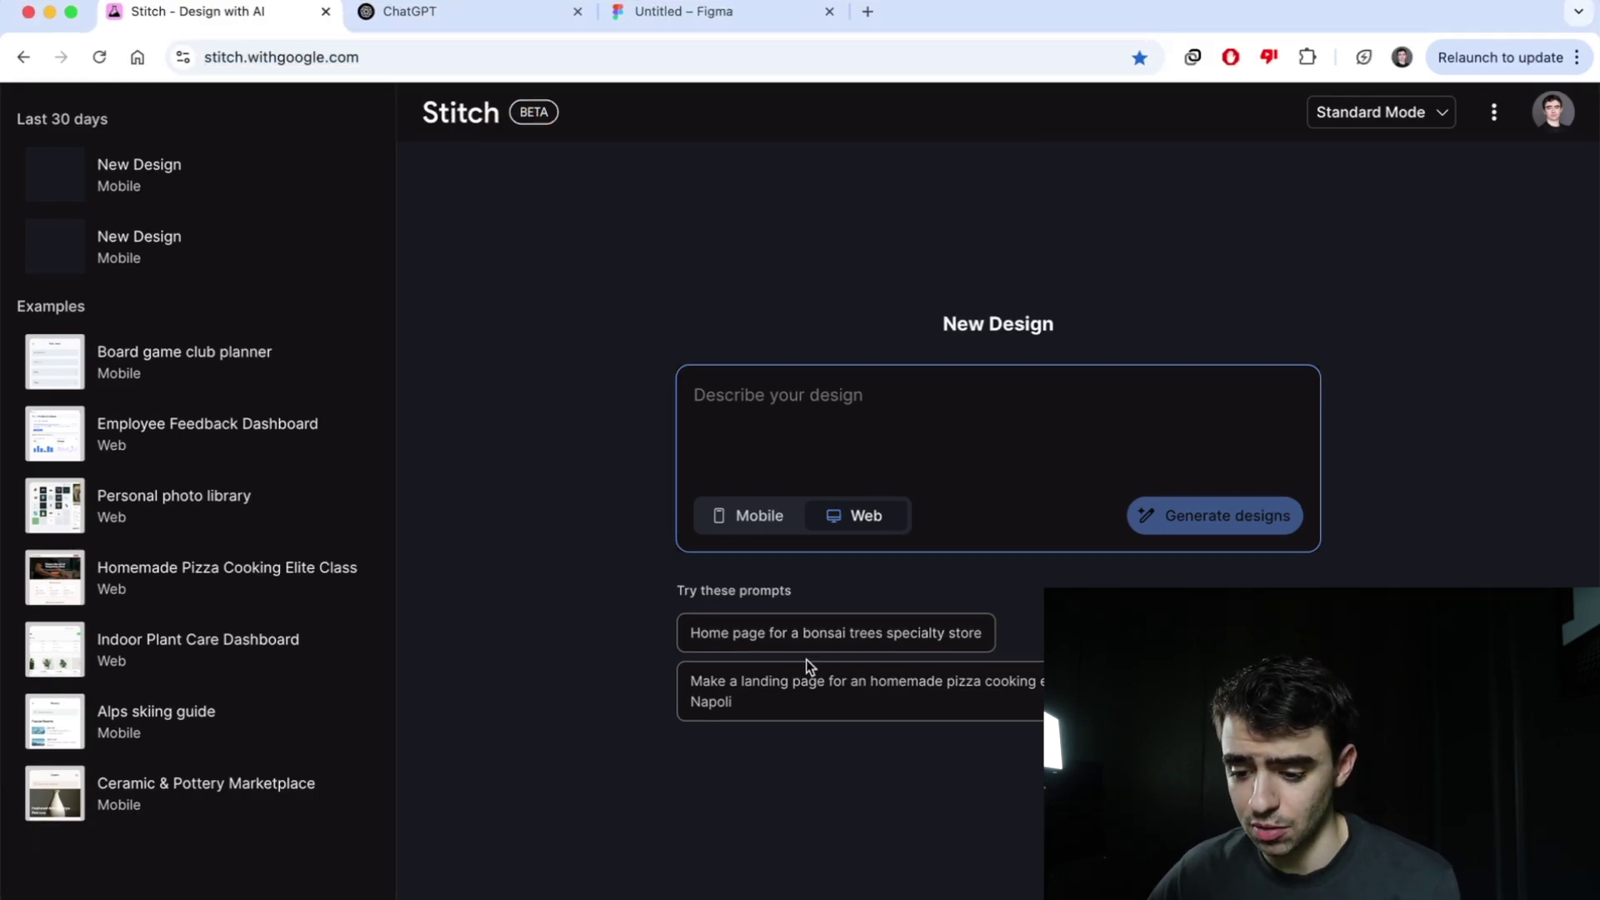
click(911, 425)
click(828, 436)
click(750, 518)
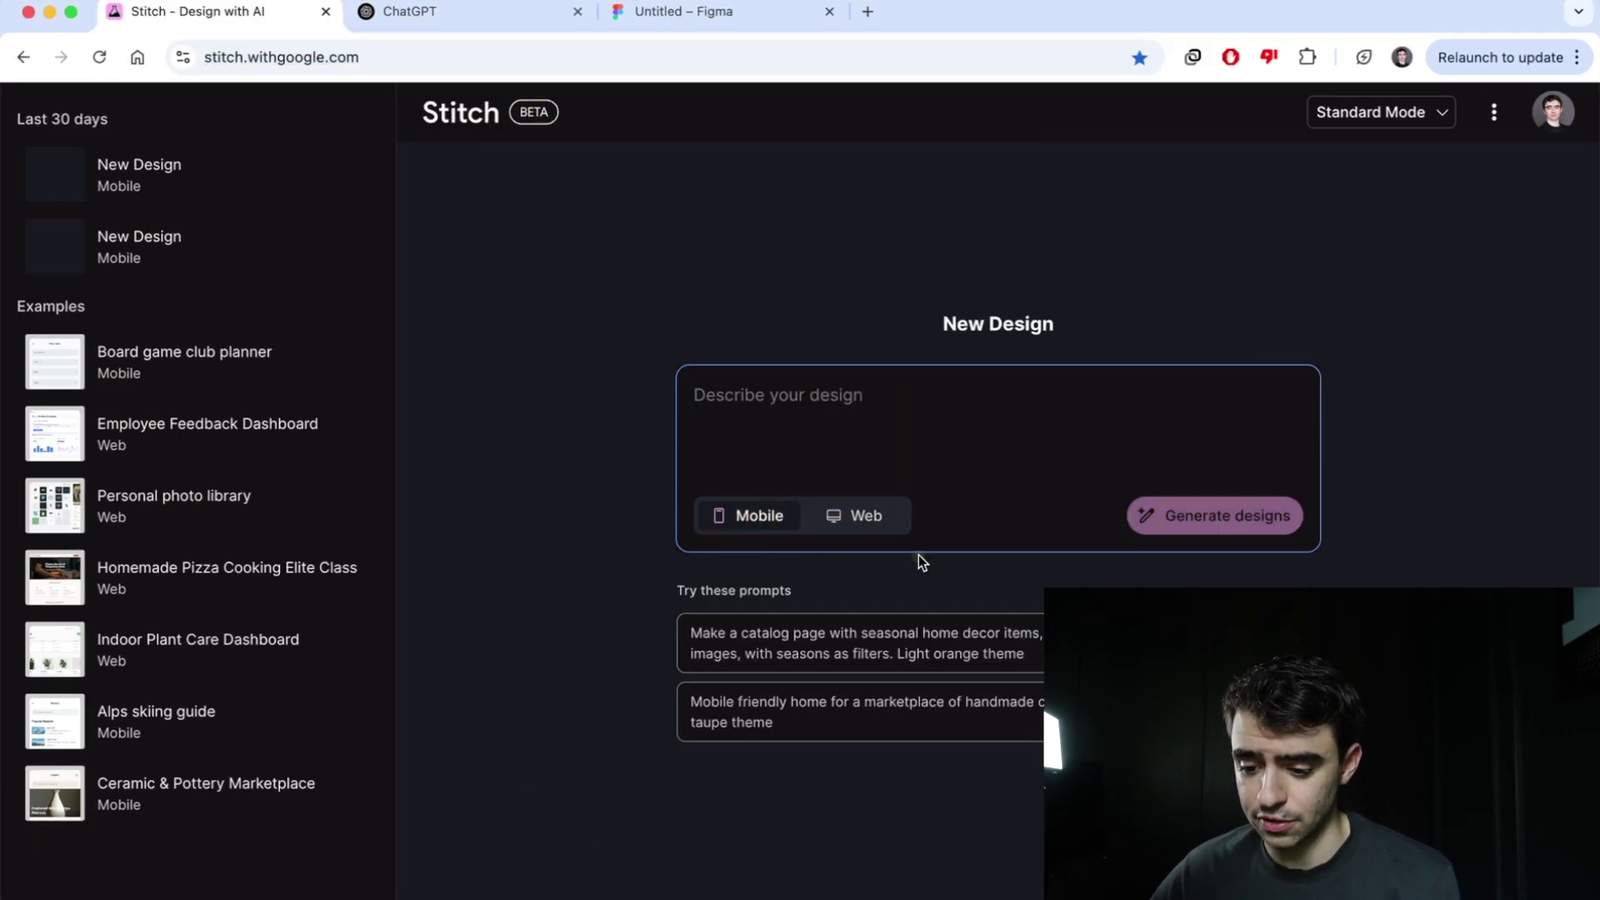
click(866, 517)
click(1045, 423)
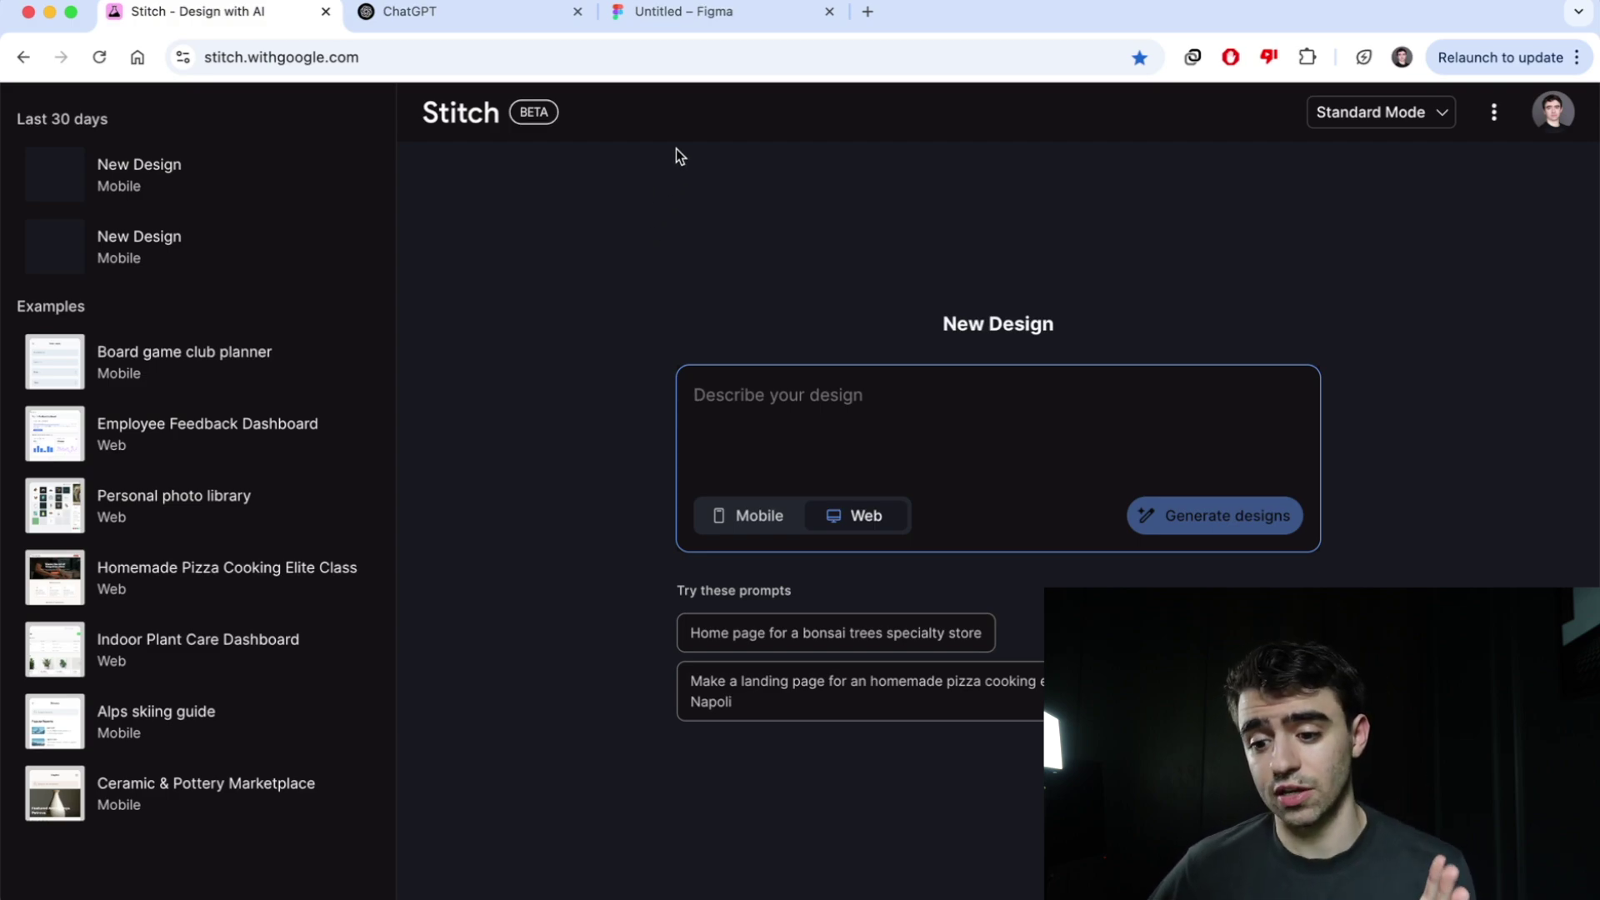
Switch to ChatGPT and keep the o3 model selected for a fresh prompt.
click(444, 11)
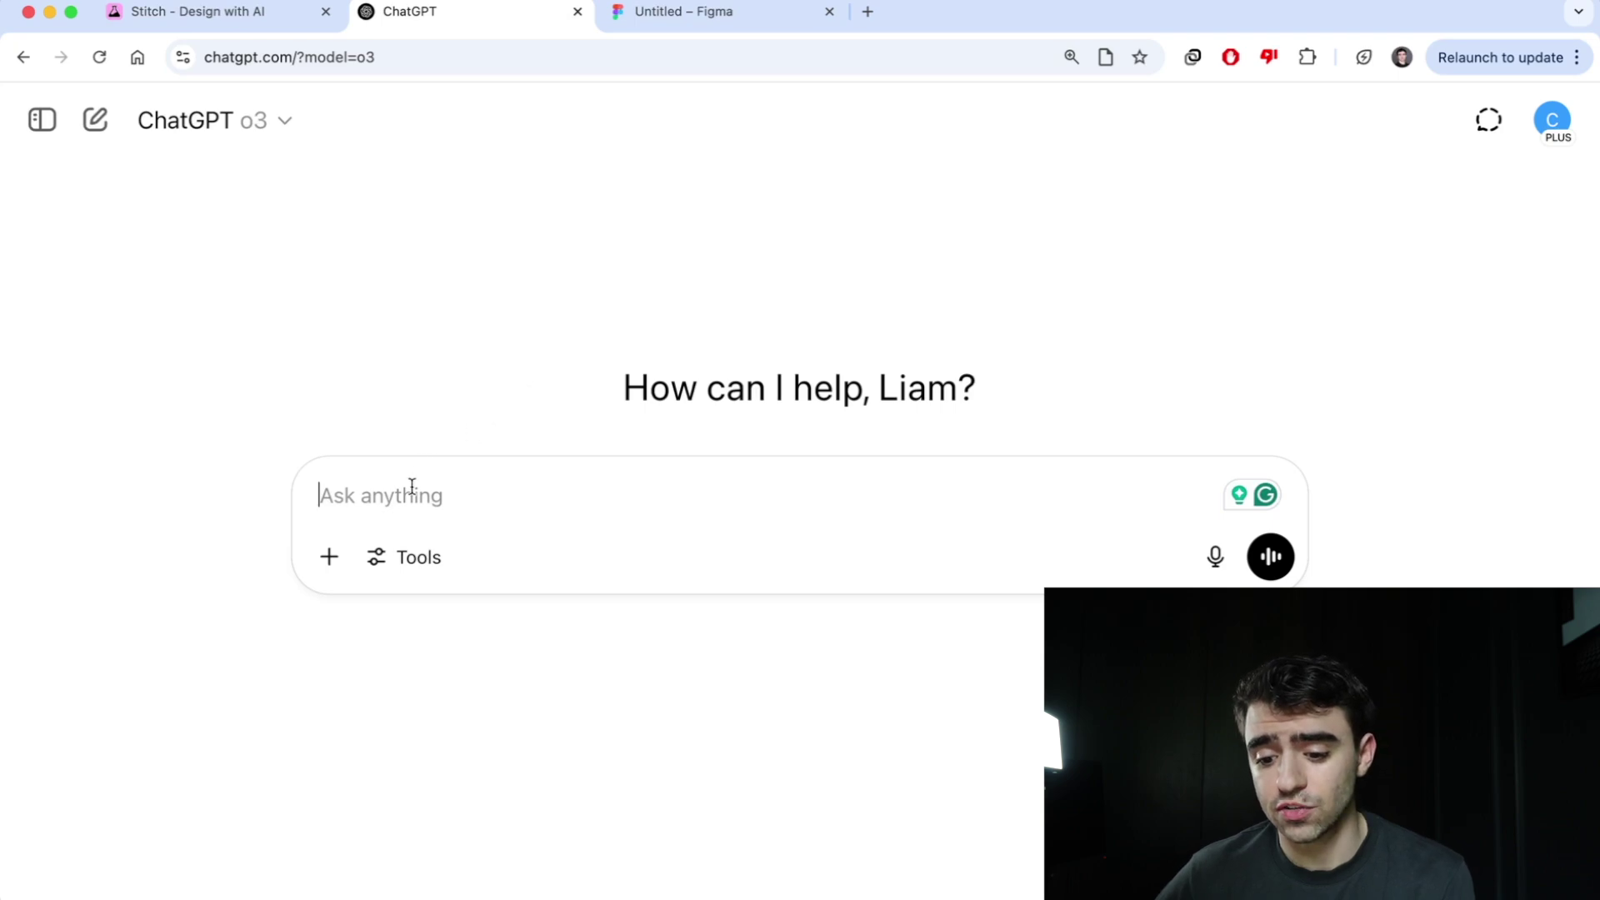
click(215, 101)
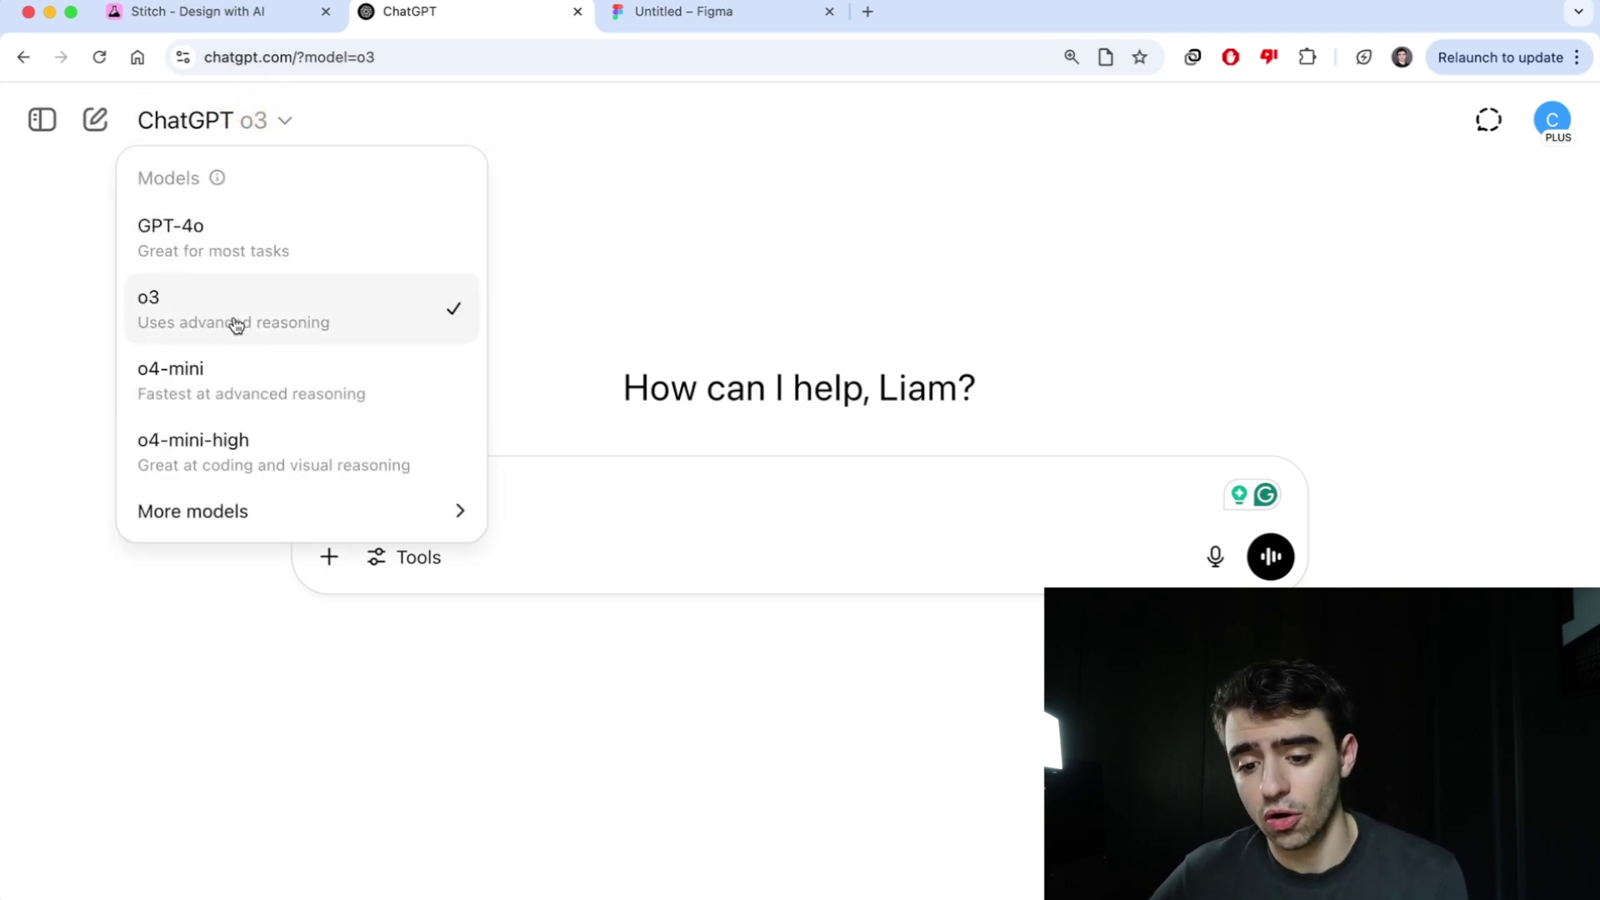
click(543, 377)
click(467, 473)
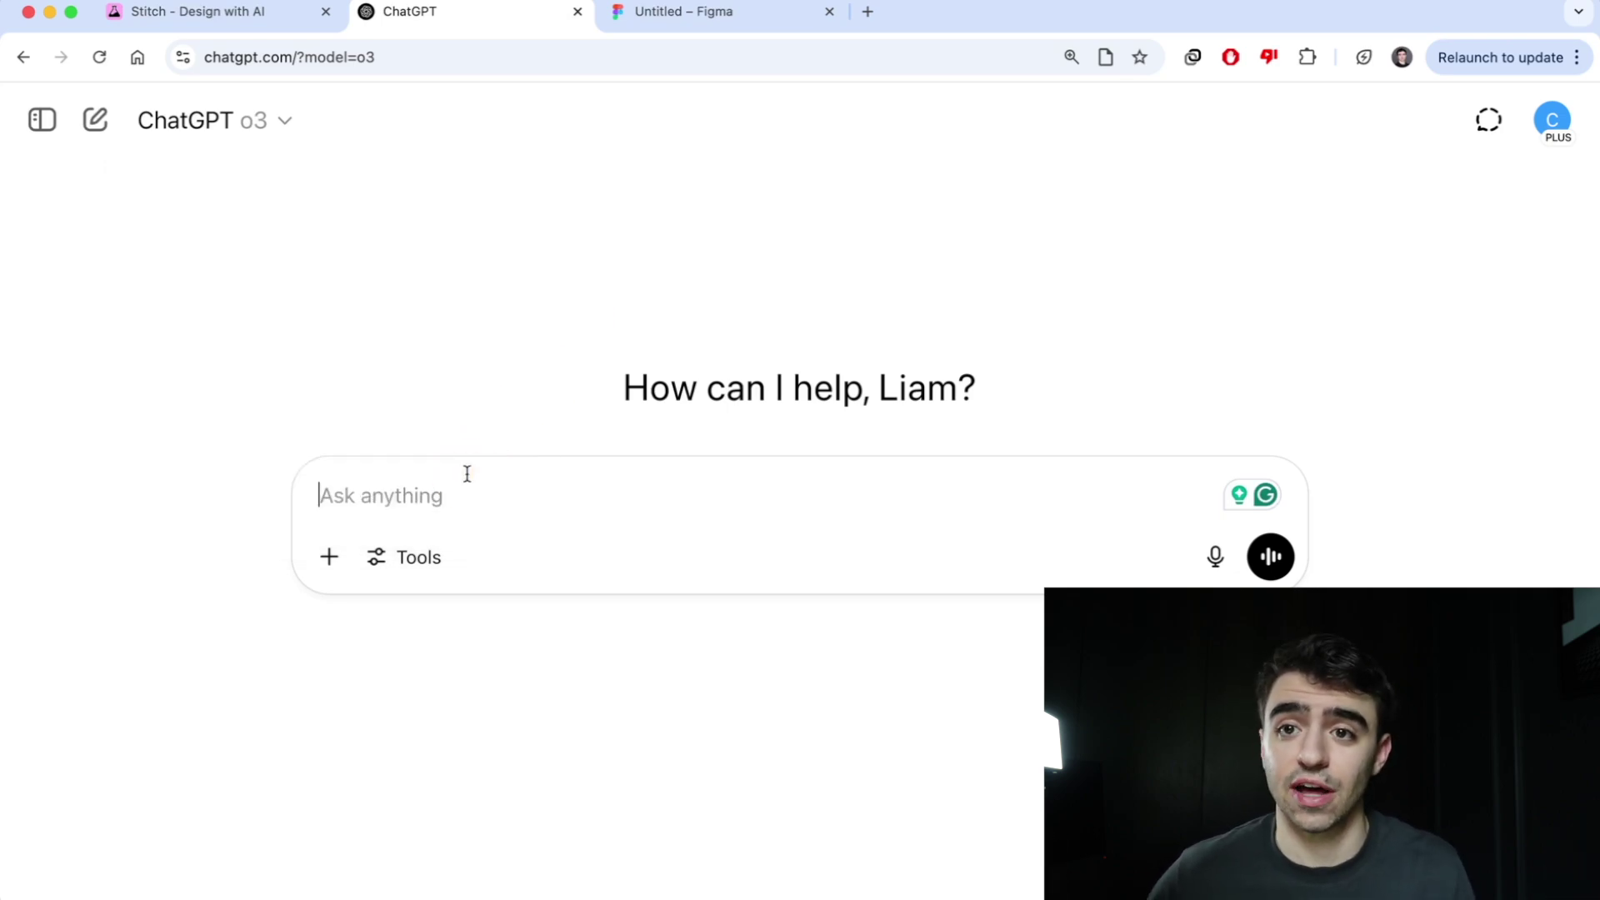
click(219, 127)
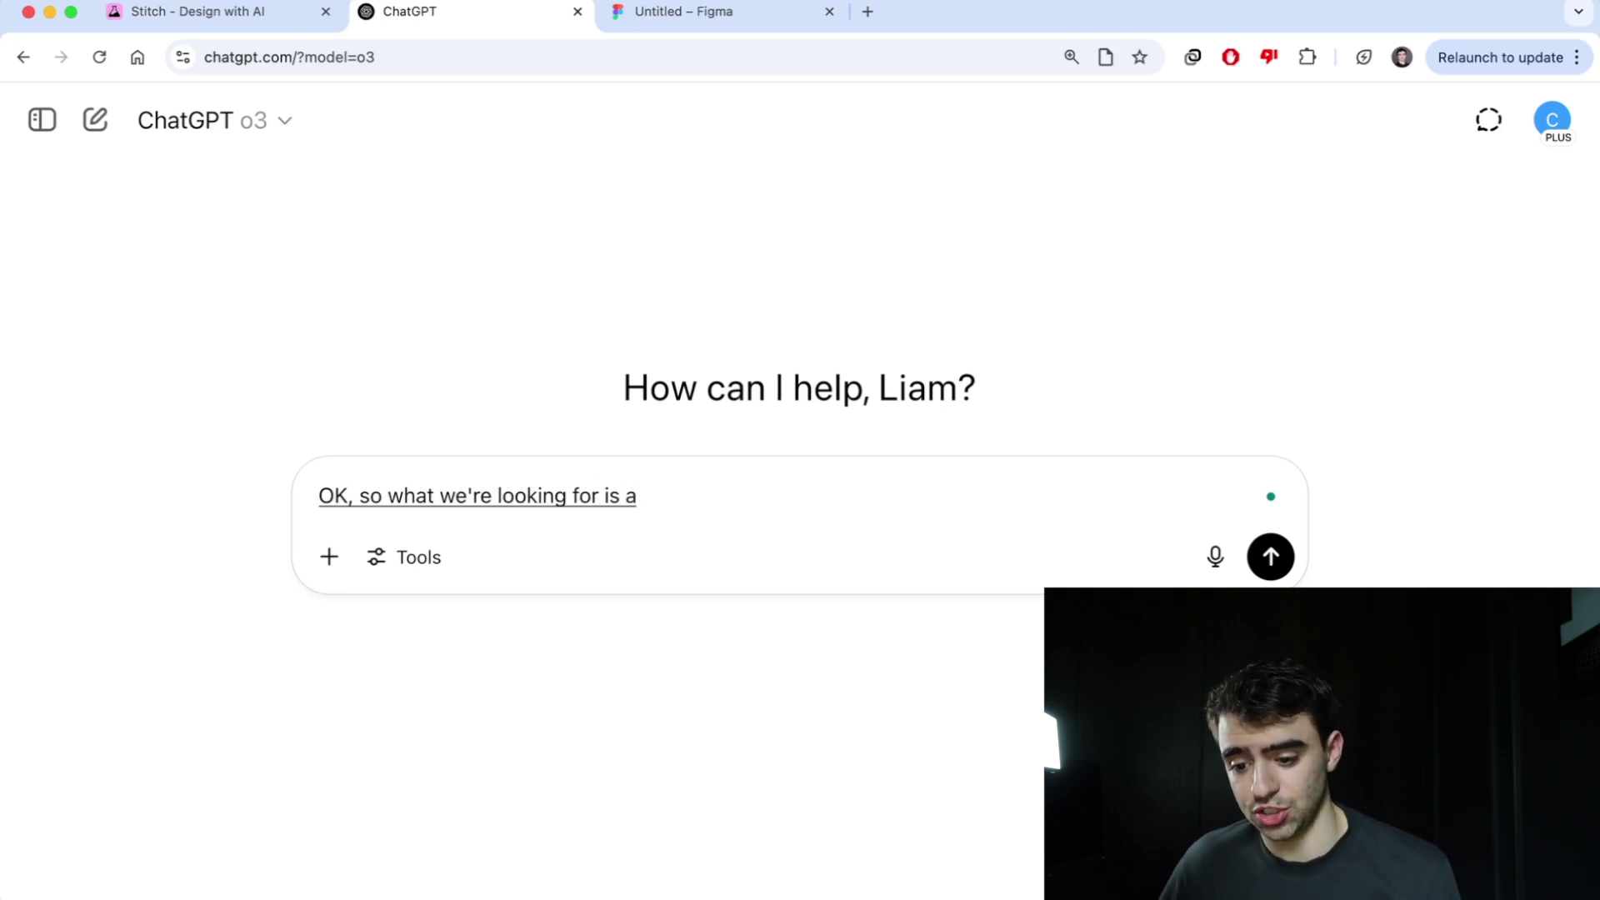
Dictate a PRD request for a dark-purple dream logging web app with onboarding, history and analysis.
text( for is a web application product )
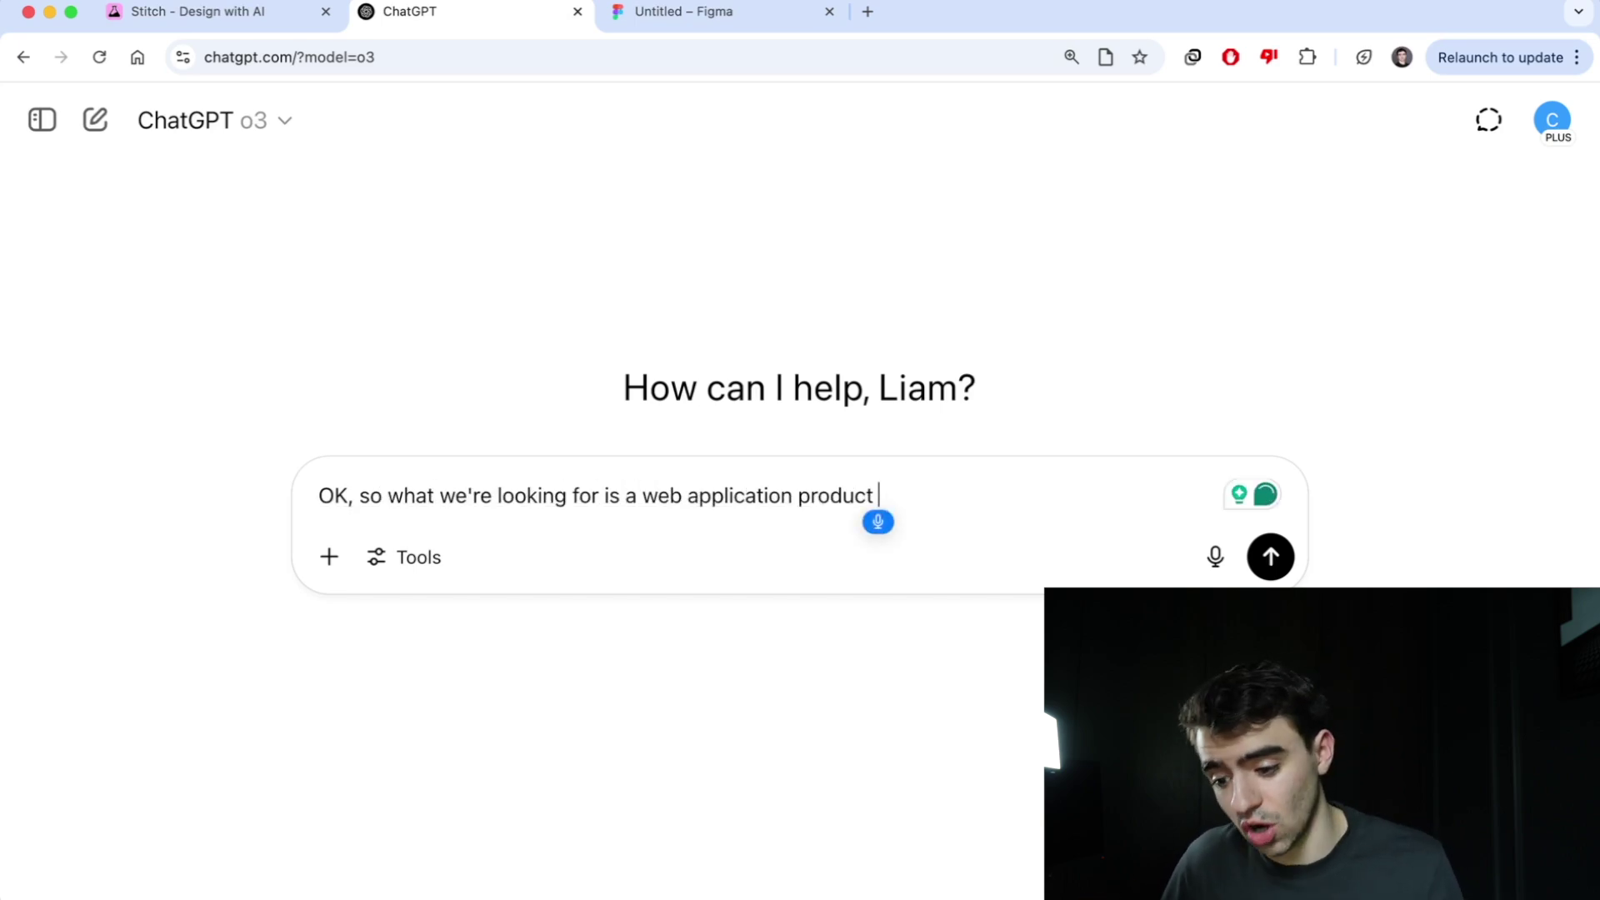
text(requirements document that outlines the)
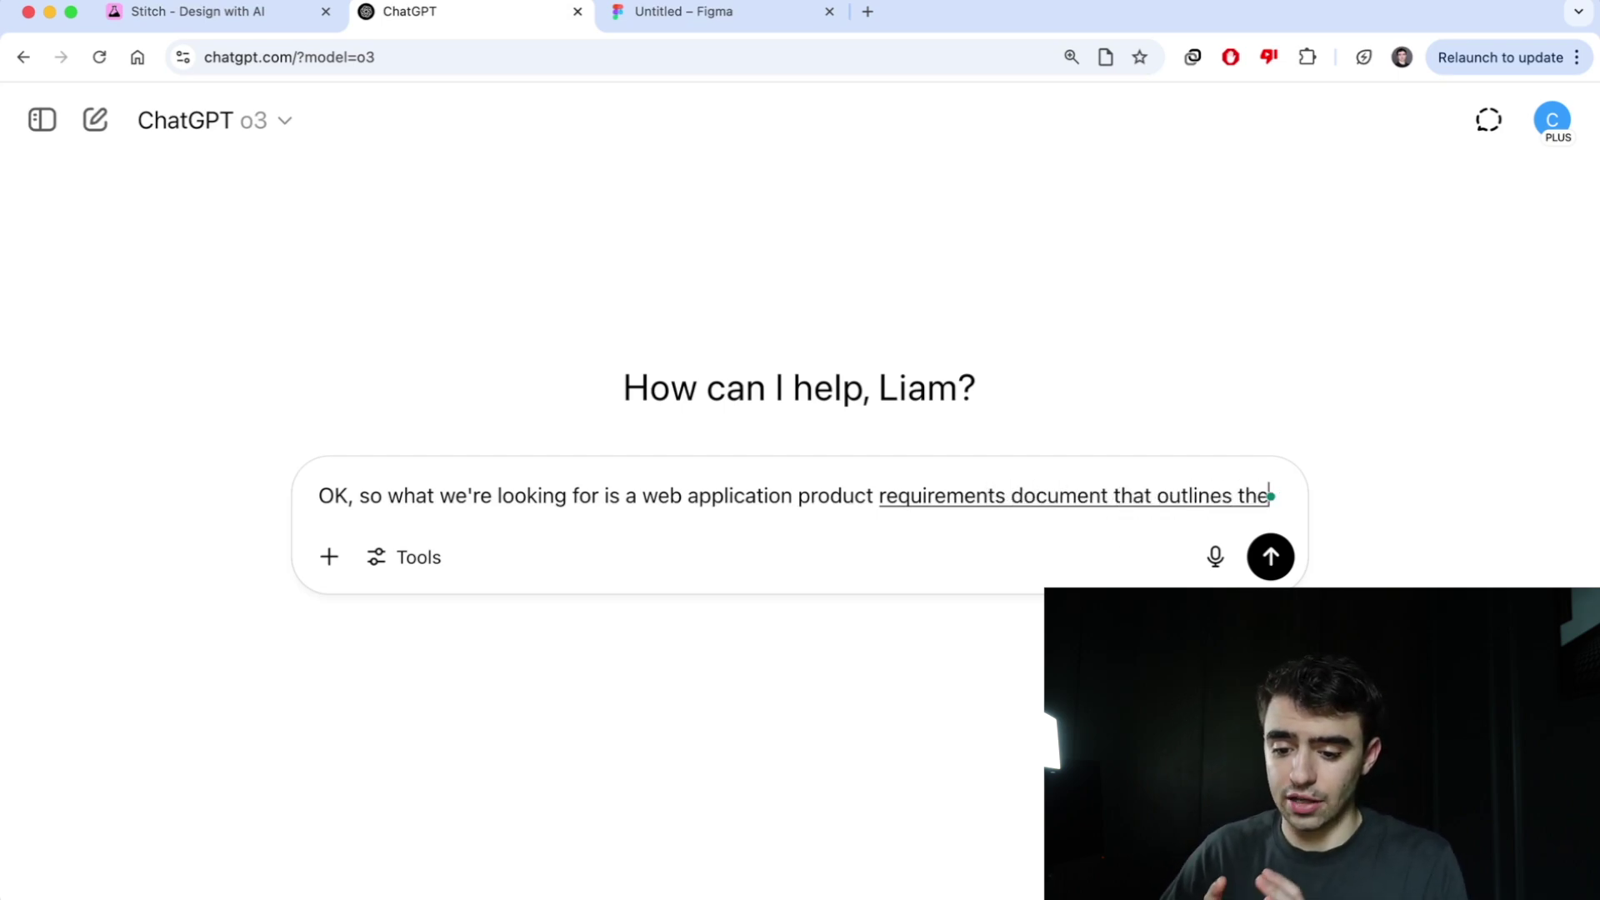
text( UIIUX and functionality for)
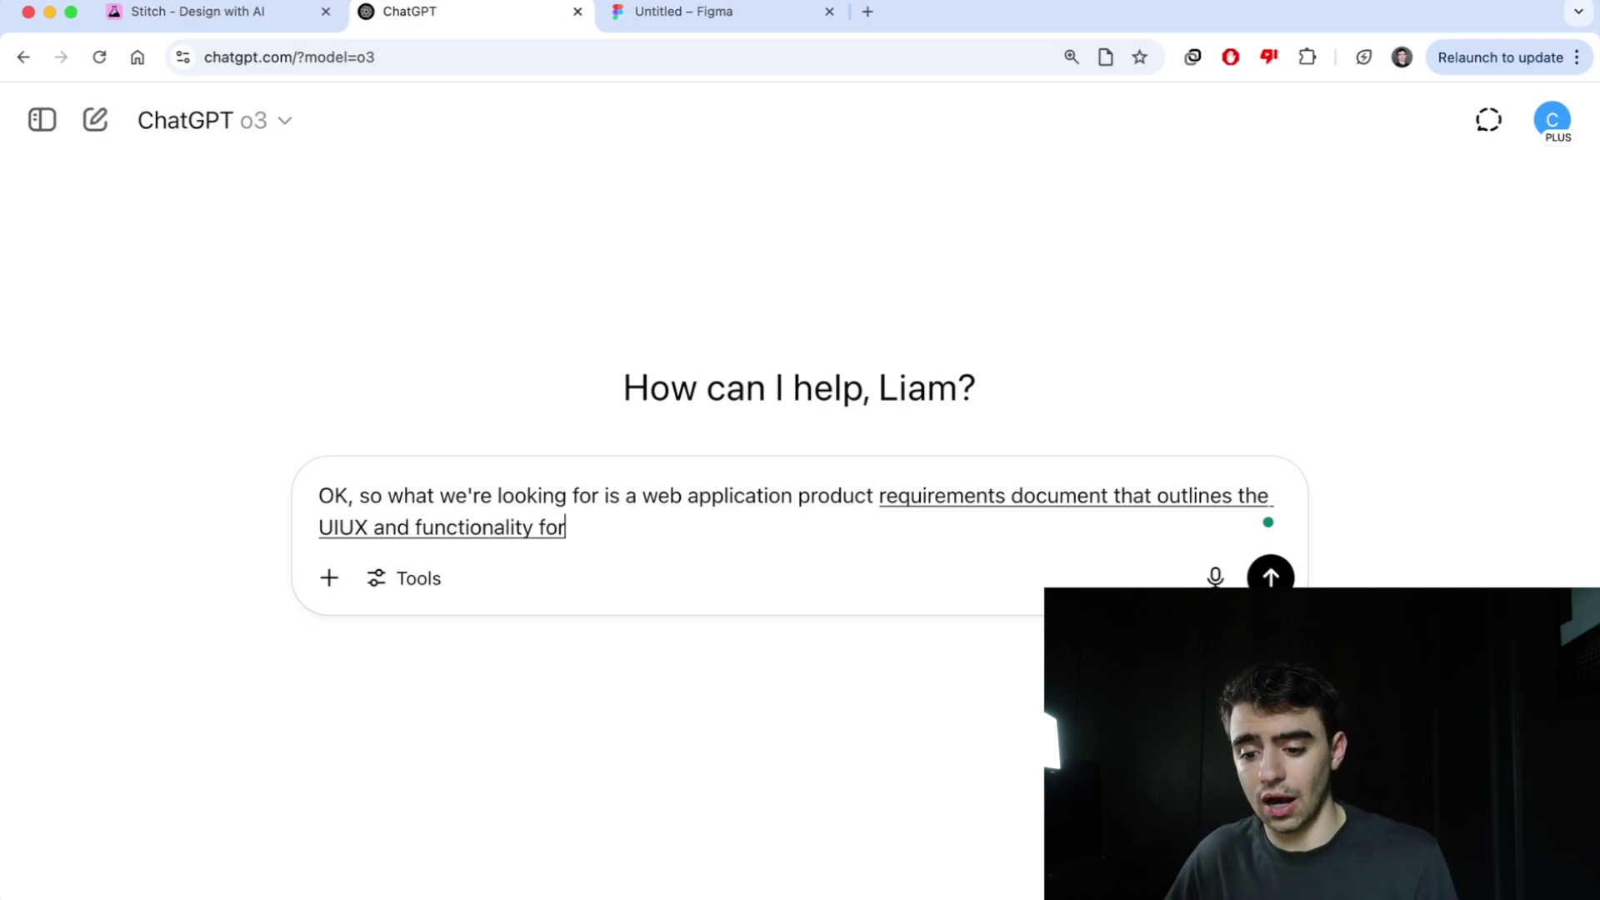
text( a dream logging app that has dream and )
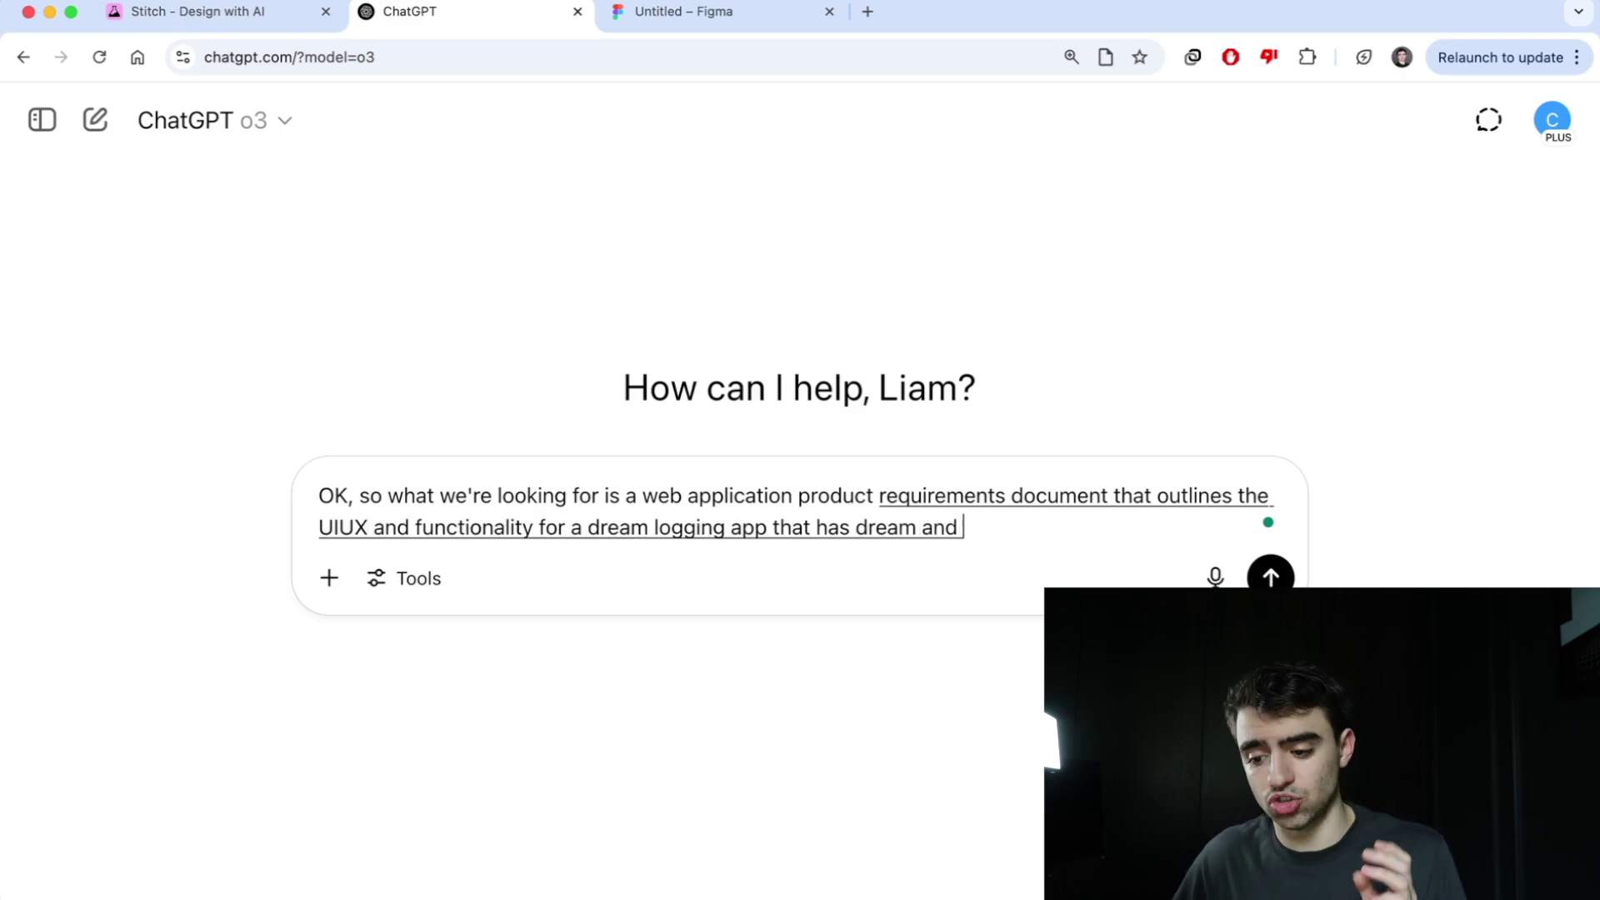
text(entries dream analysis and a dream history log the analysis will use open AI's API for AI powered analysis looking for themes and trying to connect the dots across multiple dreams we will also have a clean, dark purple with light purple accents, and white text for the app theme. Follow Apple human design guidelines and conventional best practises when it comes to your UIUX decisions, ensure that the design includes specifications, such that the app is responsive and mobile, and on desktop for cross platform optimization as it will be built in say react. Include a five slide on boarding where the user is asked a number of questions about the frequency of the dreams how they found the app another slide that's testimonial from the users with slight animation another slide that includes a another slide that includes a what else could we possibly want 2 to 3 other questions that makes sense including how long you've been interested in dreaming how often you can remember your dreams how often your dreams are potent are they usually positive or negative and then importantly what's the reason that you'd like to log your dreams more often and I think we could in that very important slide offer some great survey response questions like learn more about myself lea)
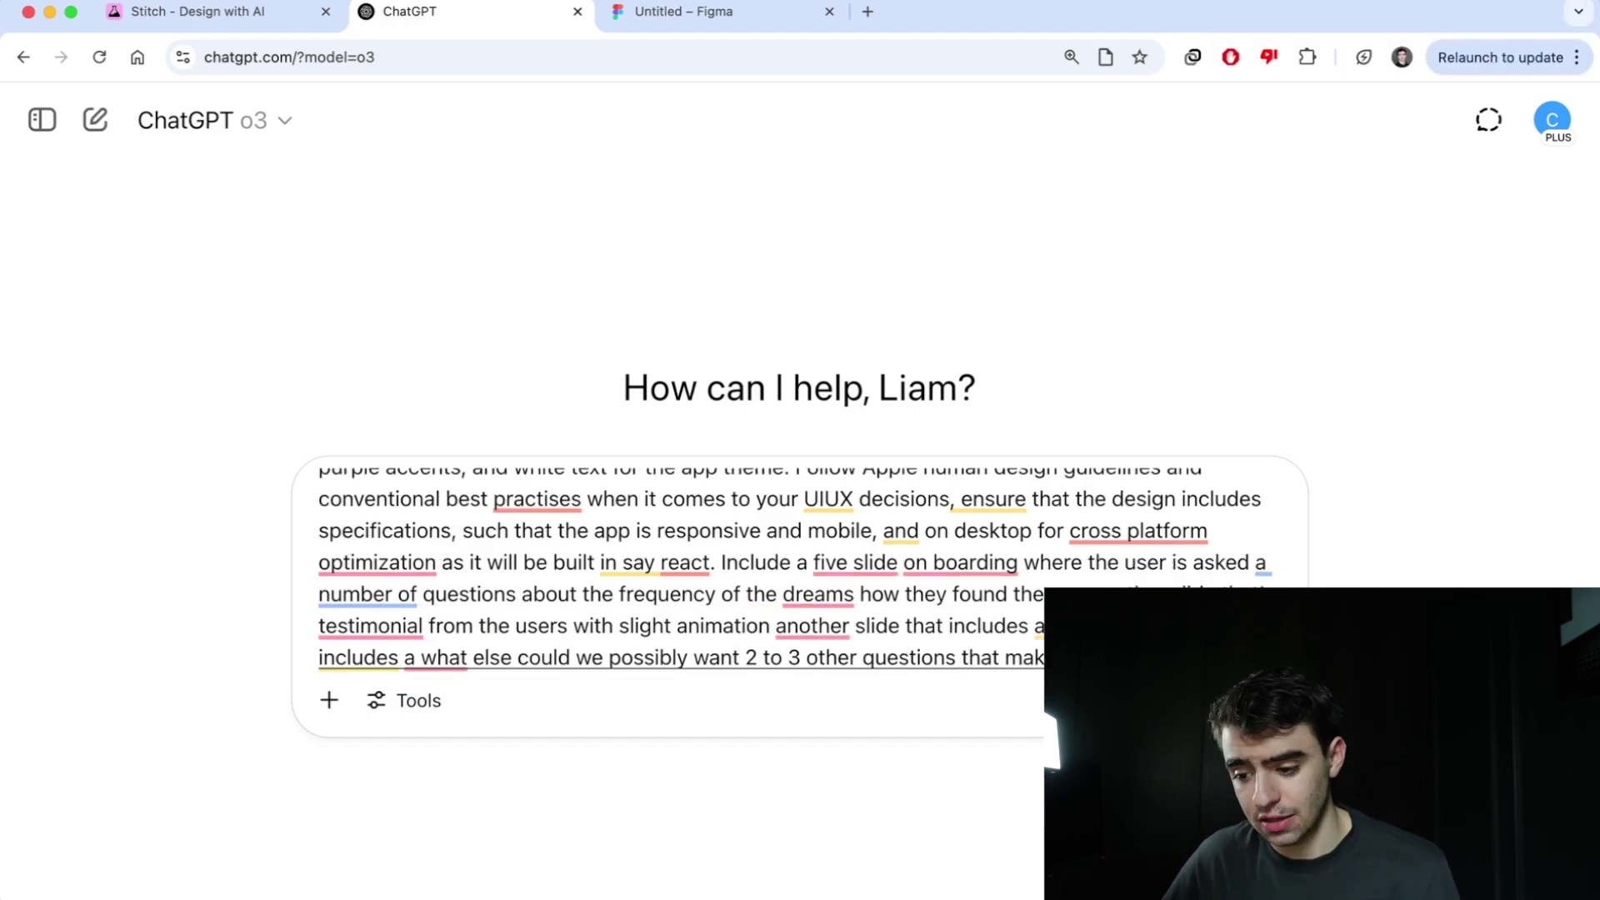
text(rn more about my subconscious learn more about the power of dream therapy, etc. come up with five or six button style questions for each of these include a splash screen before the on boarding . Finally, for the home screen, of course I have the ability to enter a journal entry have the user be prompt straight away in terms of brain dumping what they can remember about their dream or sliders to allow the user to specify how intense the dream ones how much was so have one slider and maybe two button selections in there as well as a)
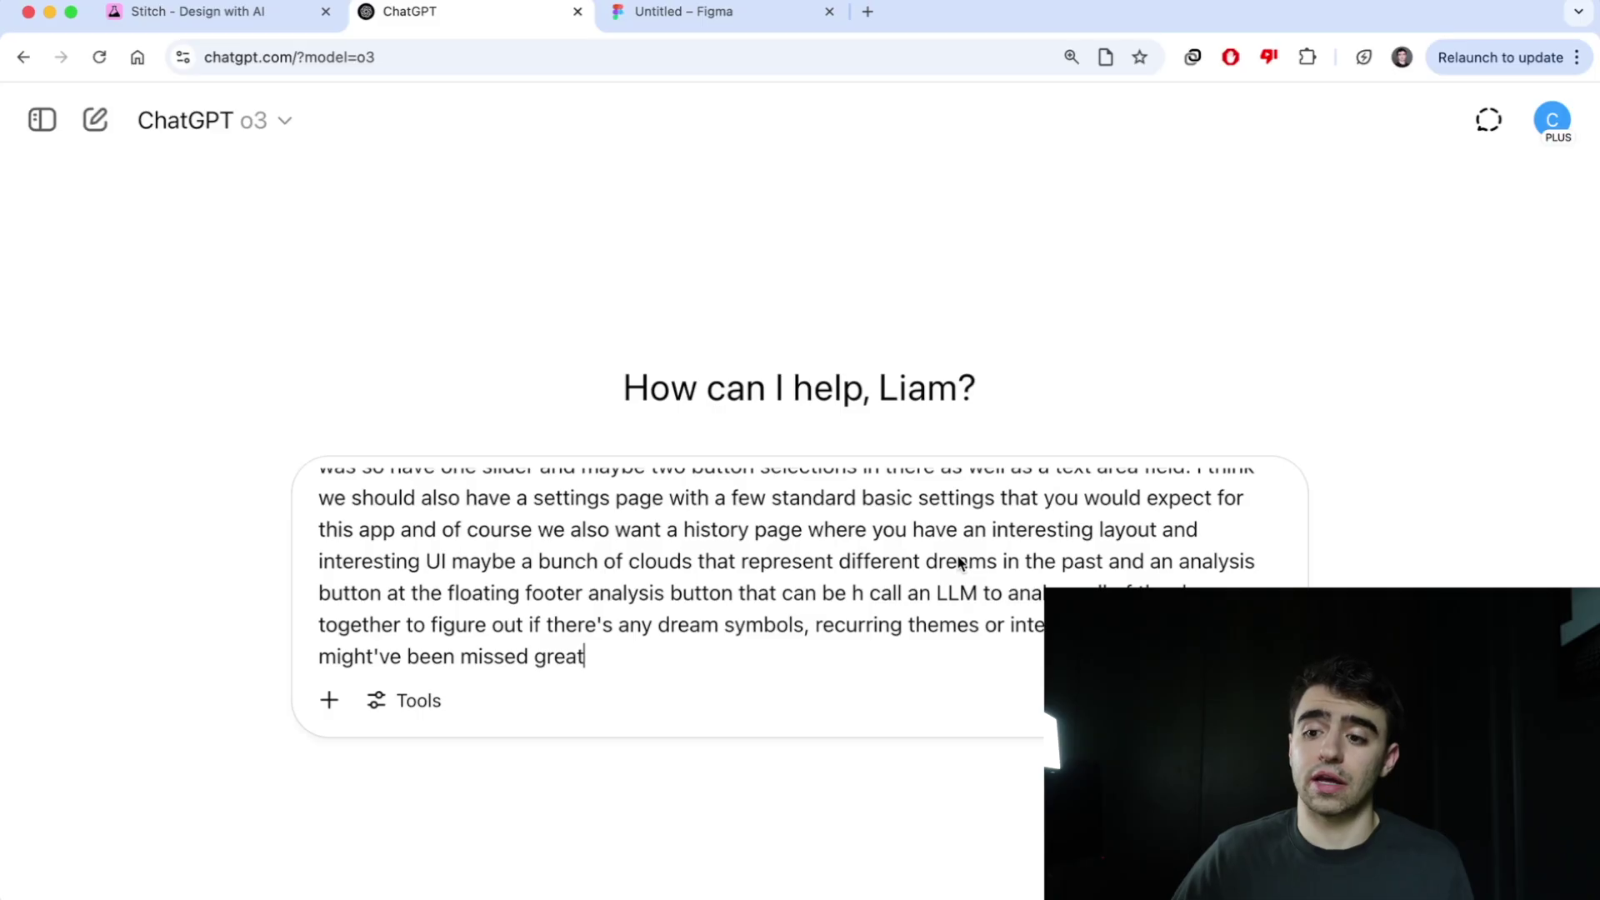
Send the dream-logging prompt and expand o3's reasoning while the Dream Logger PRD canvas is drafted.
key(Return)
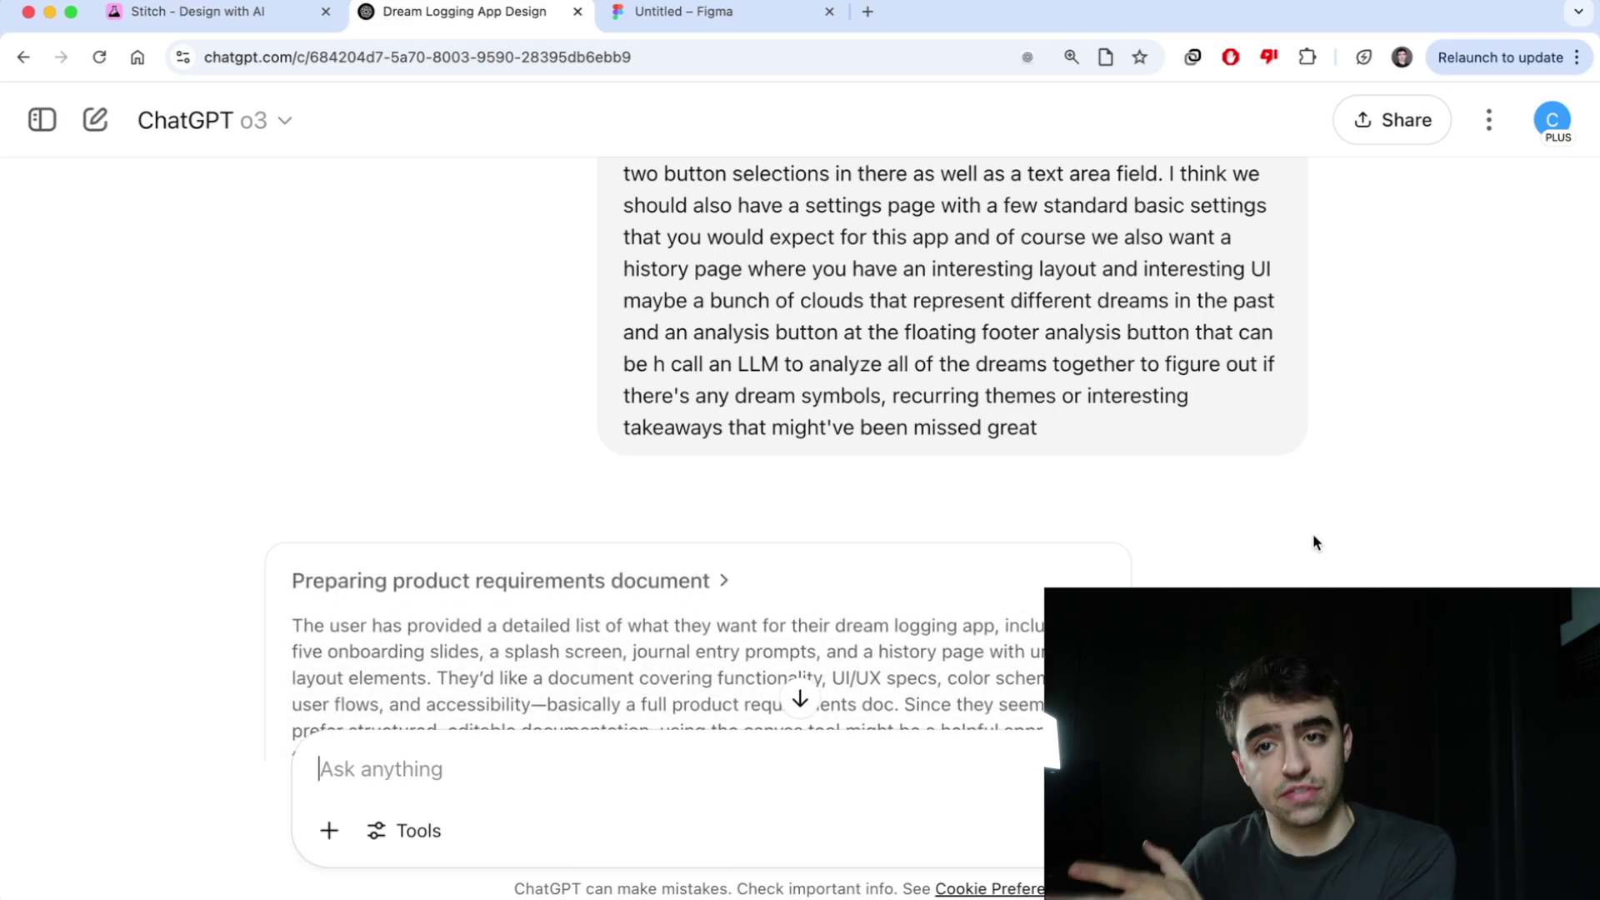
scroll(878, 541, down, 3)
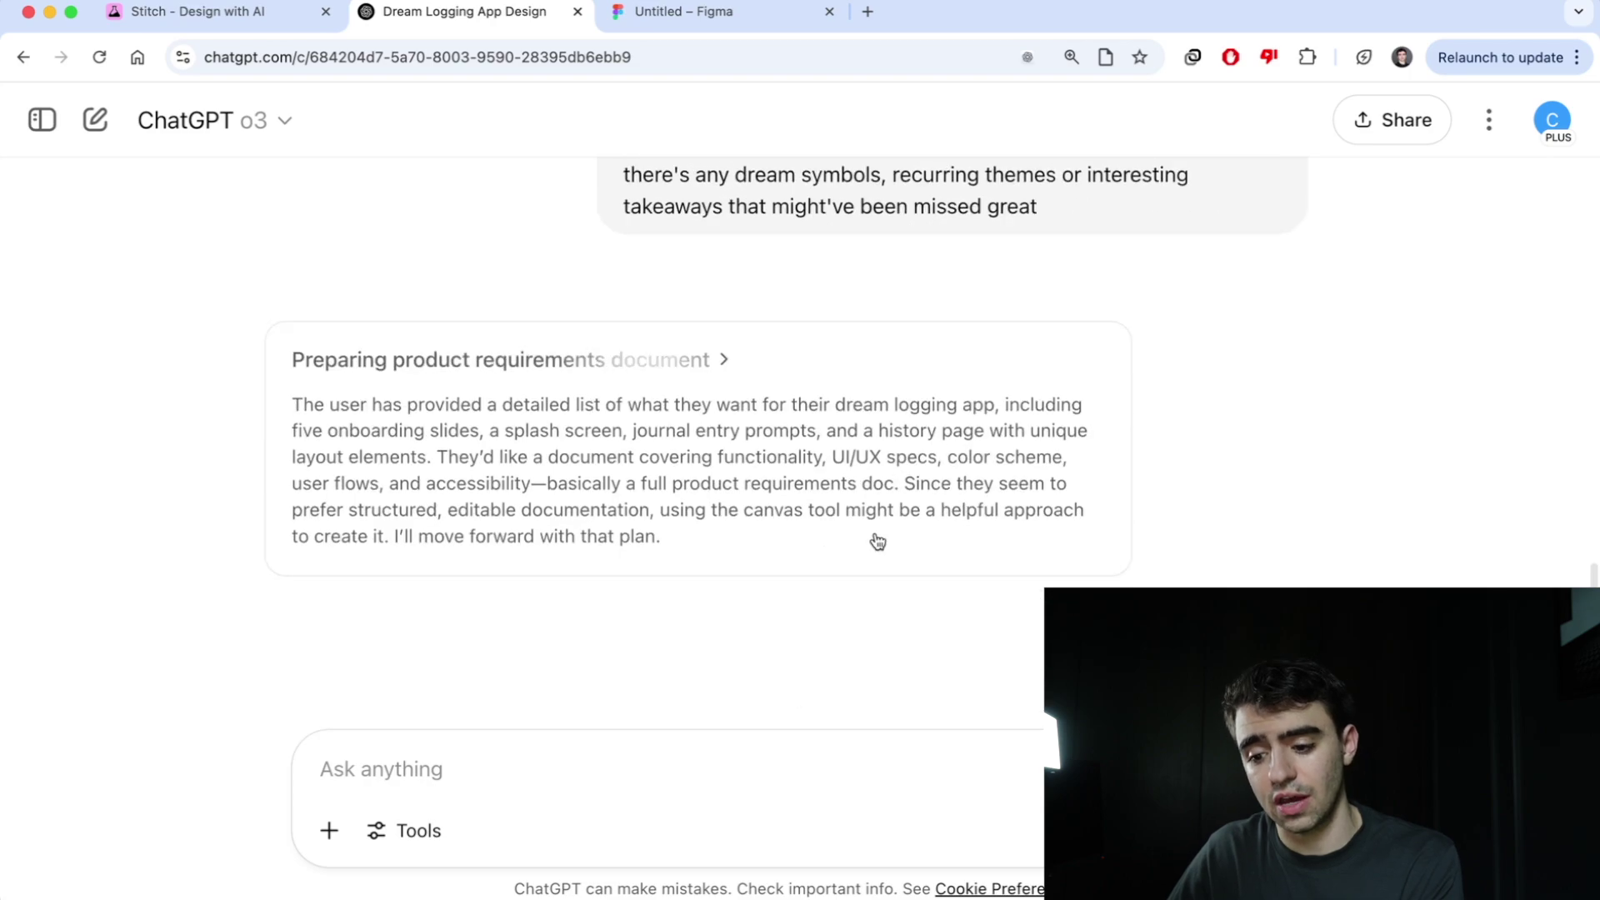
click(706, 361)
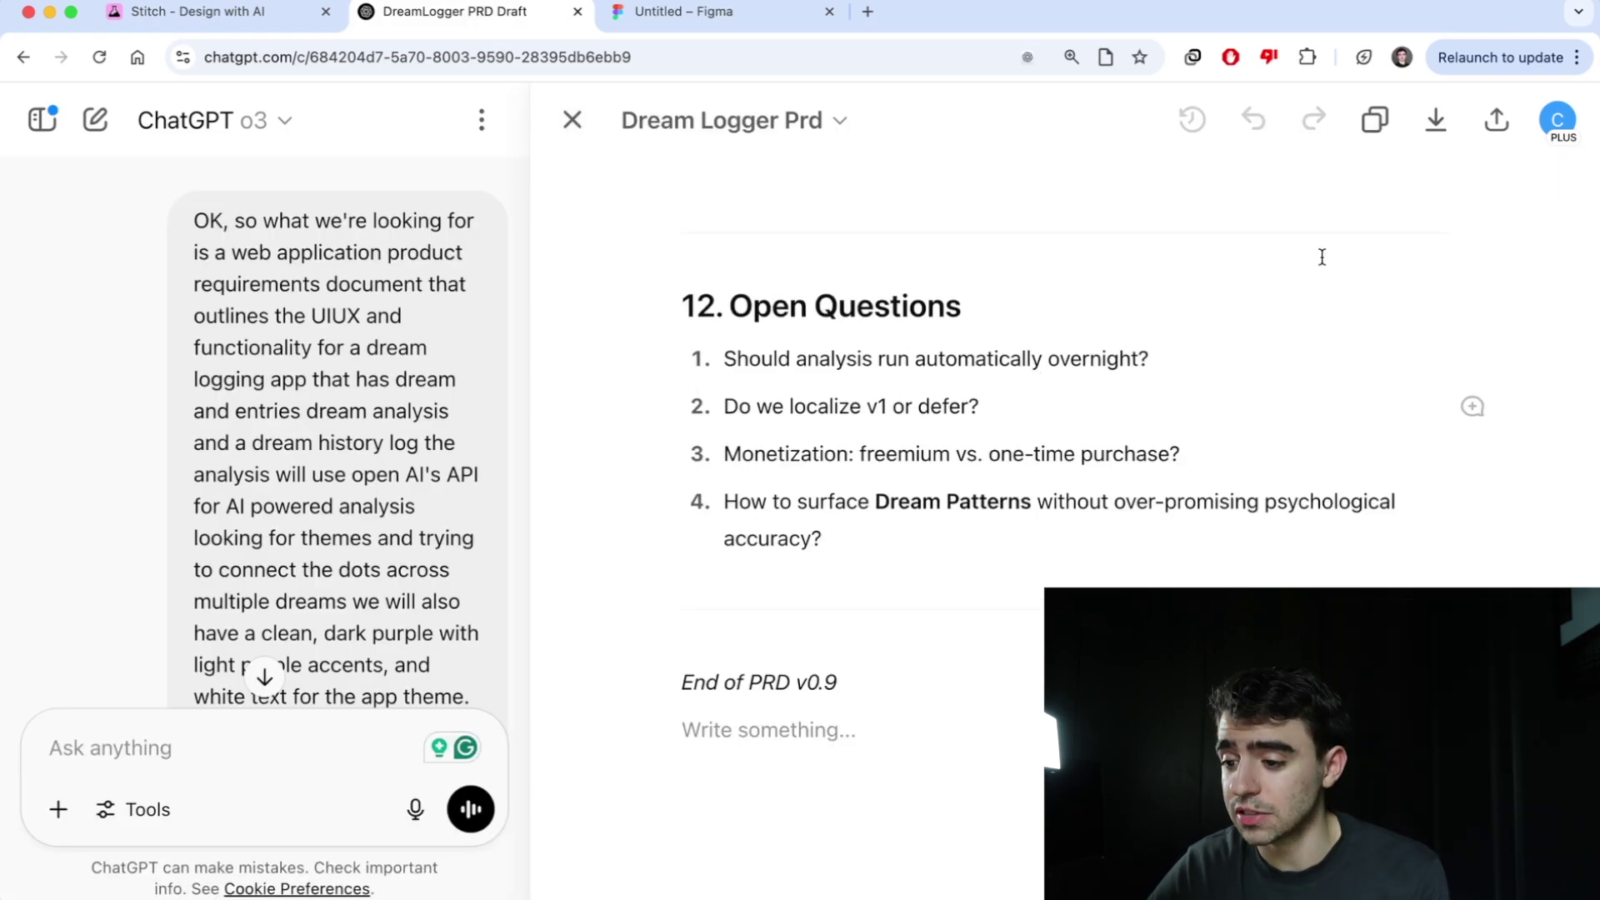
Copy the Dream Logger PRD, paste it into Stitch's design description and submit it.
click(1375, 119)
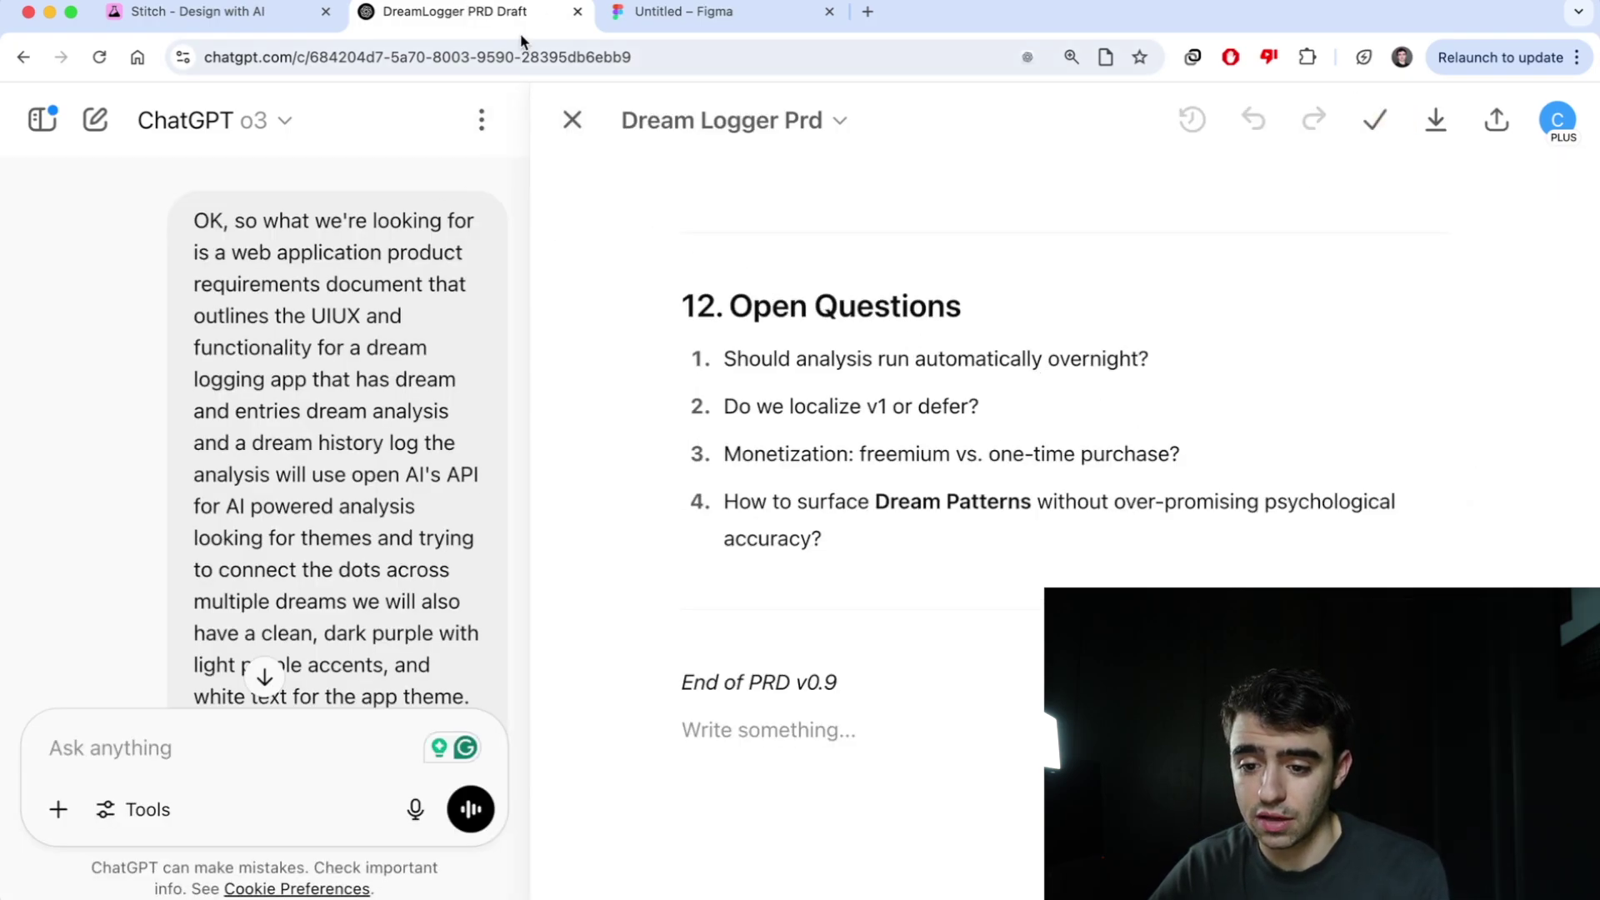
click(213, 12)
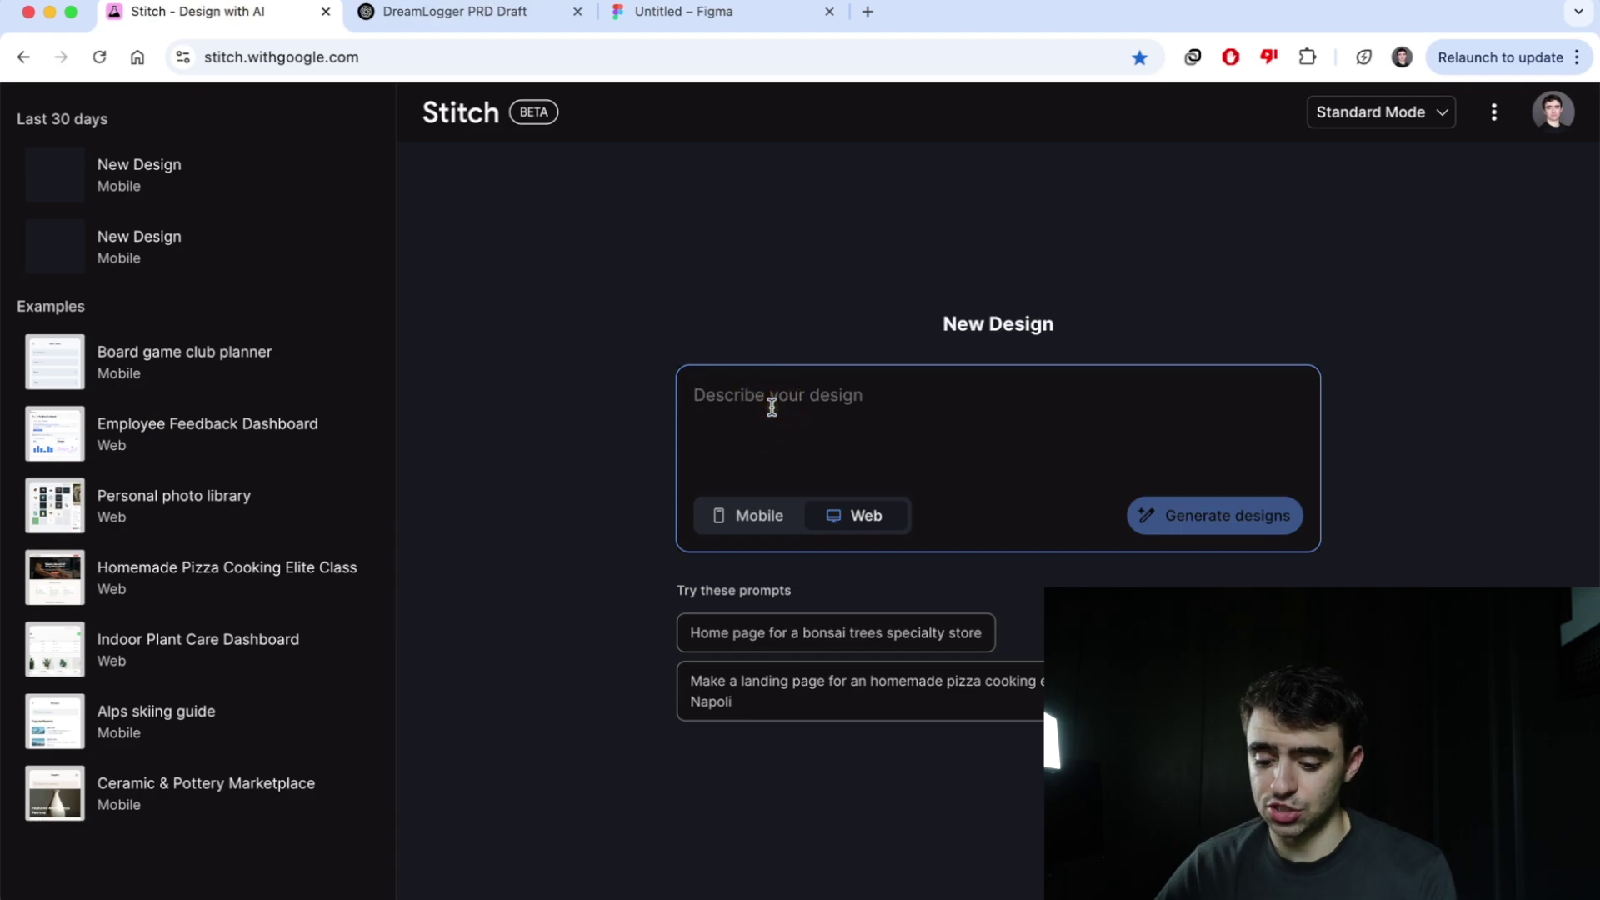
key(super+v)
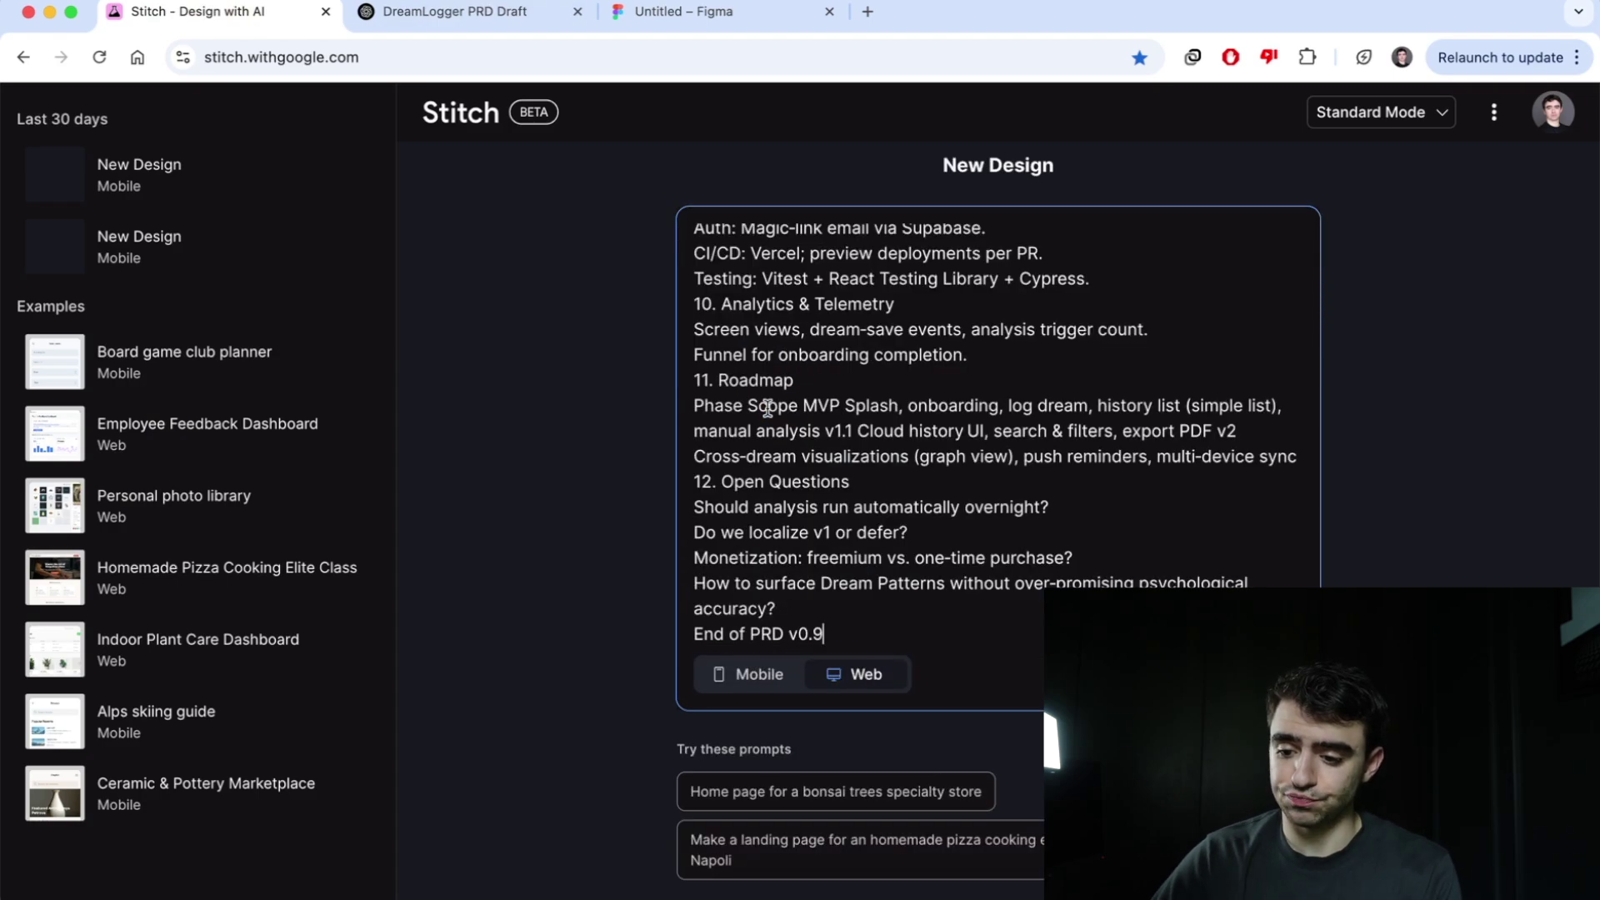
scroll(771, 407, up, 20)
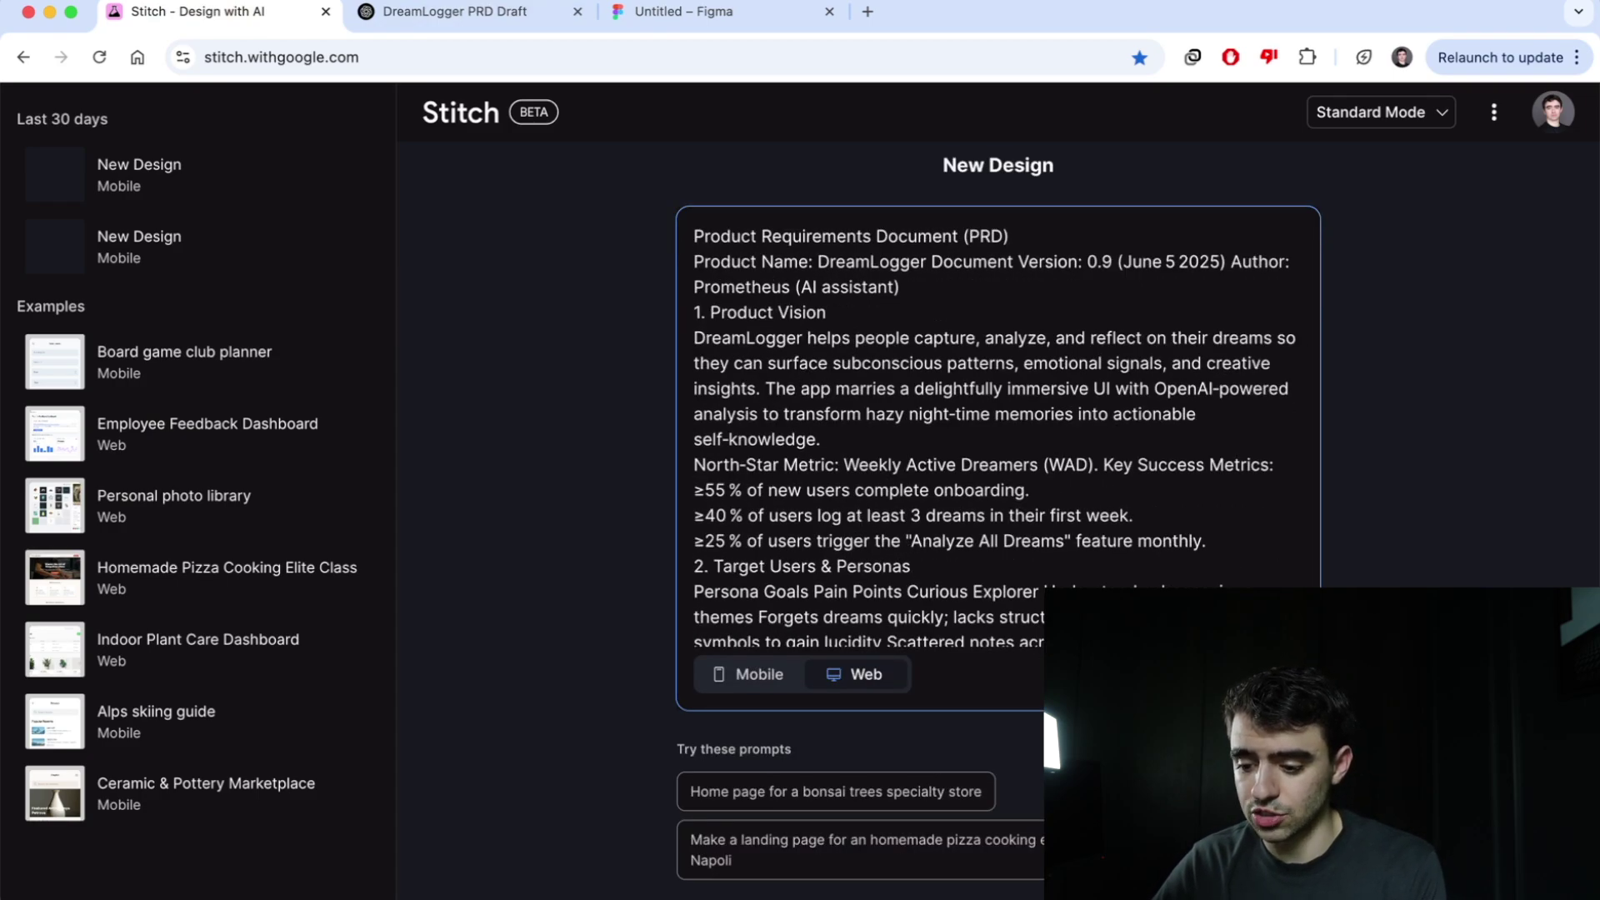
key(Return)
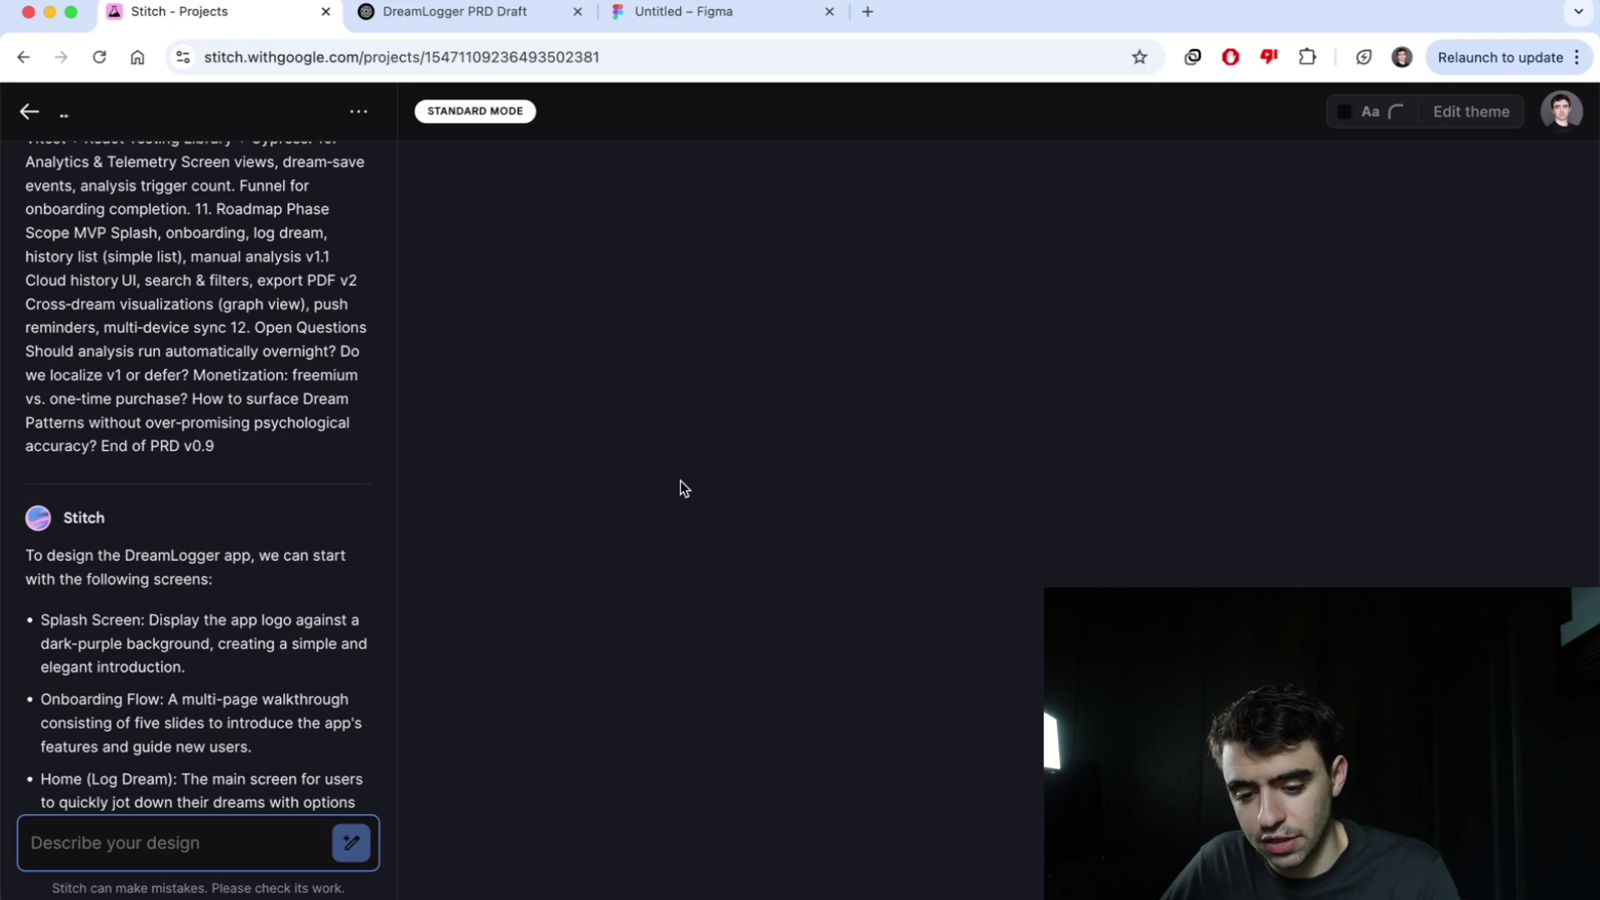
scroll(303, 558, down, 5)
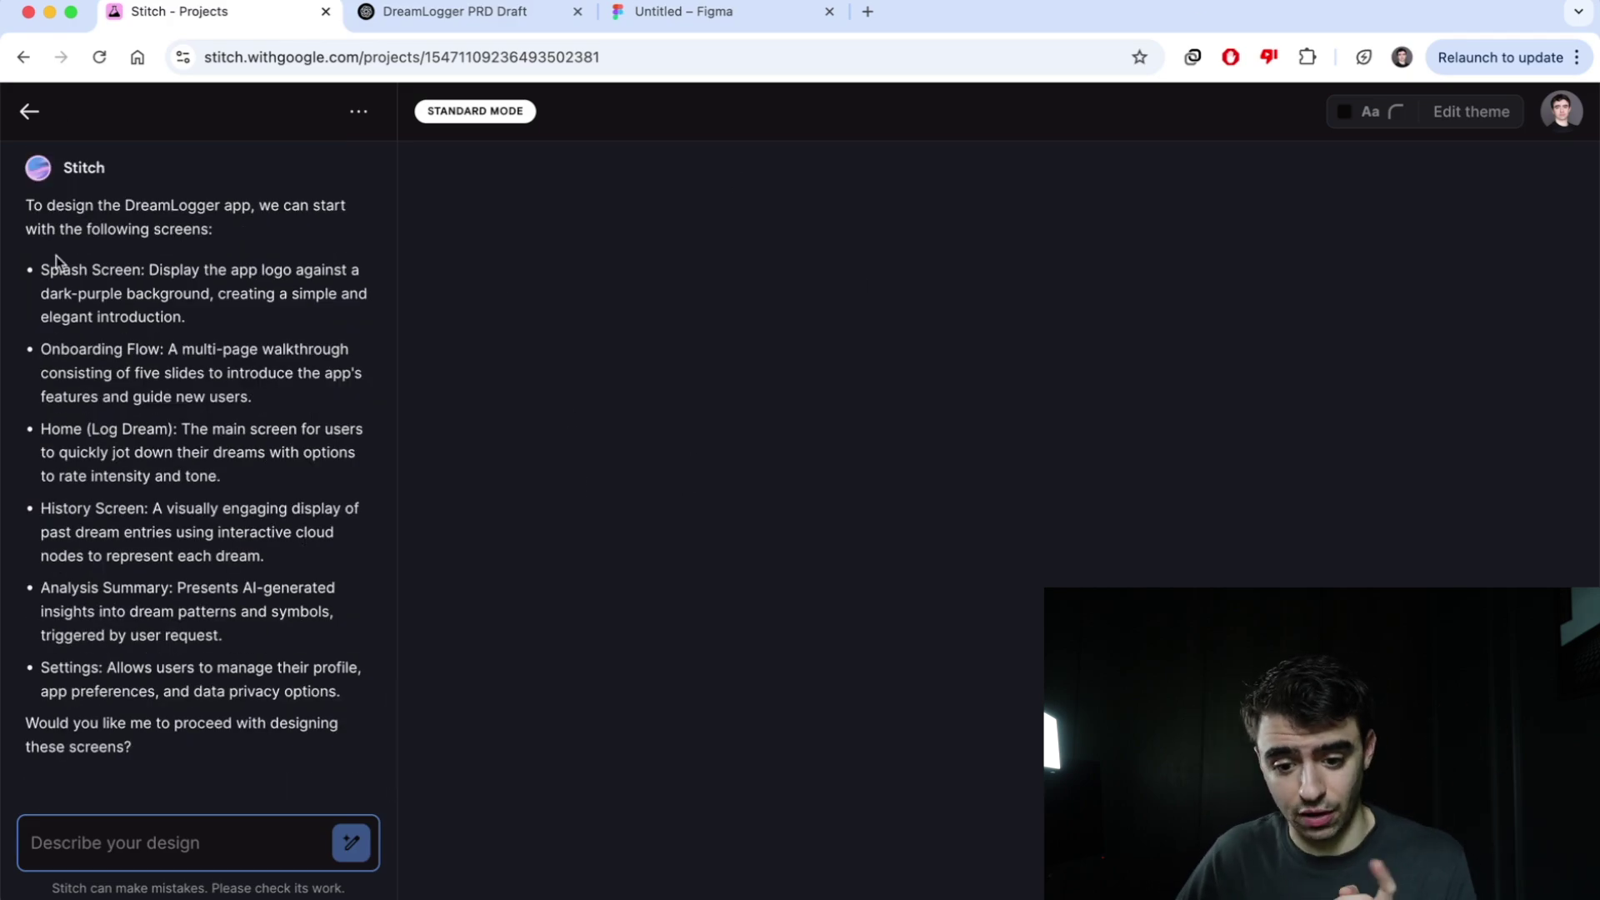
click(145, 844)
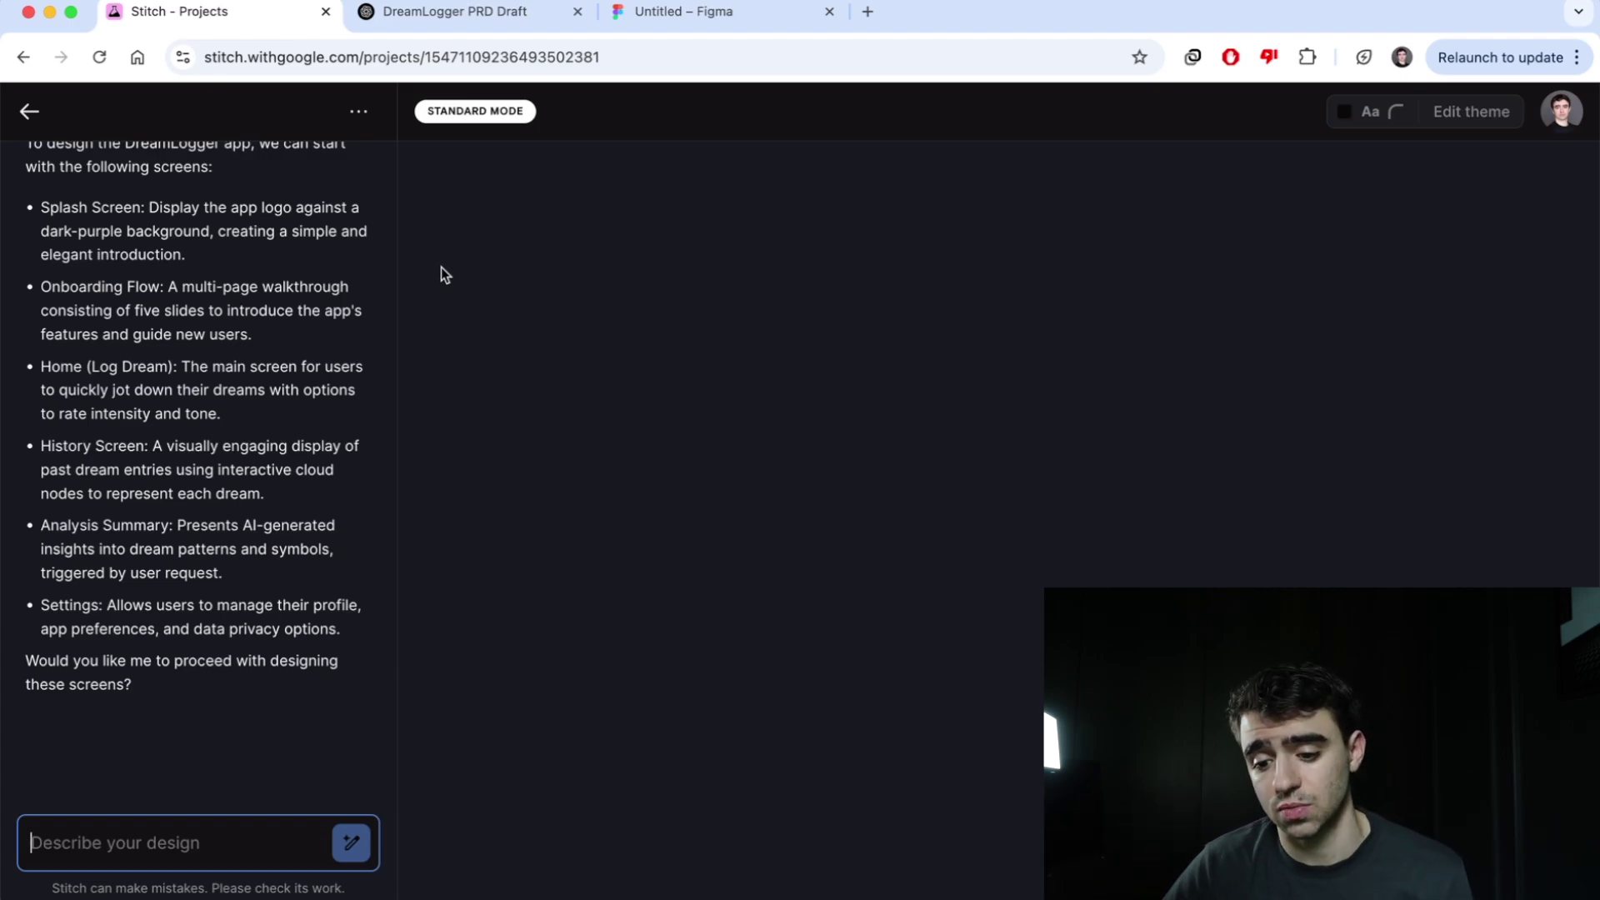
Reply 'yes go for it' so Stitch designs the proposed screens.
click(224, 851)
text(yes )
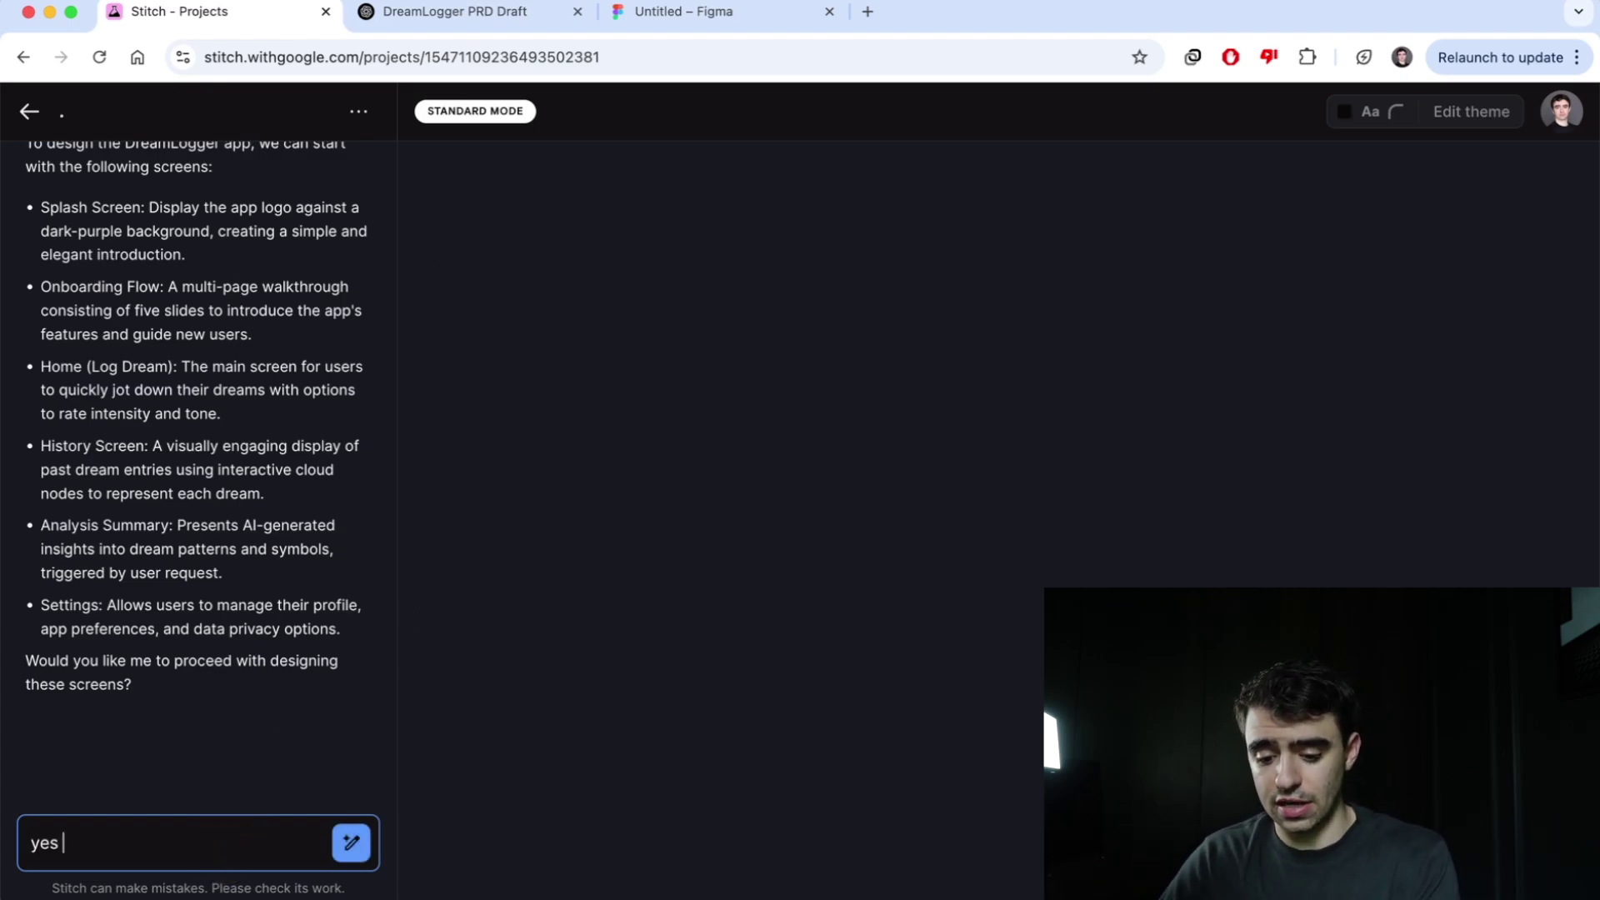
text(go for it)
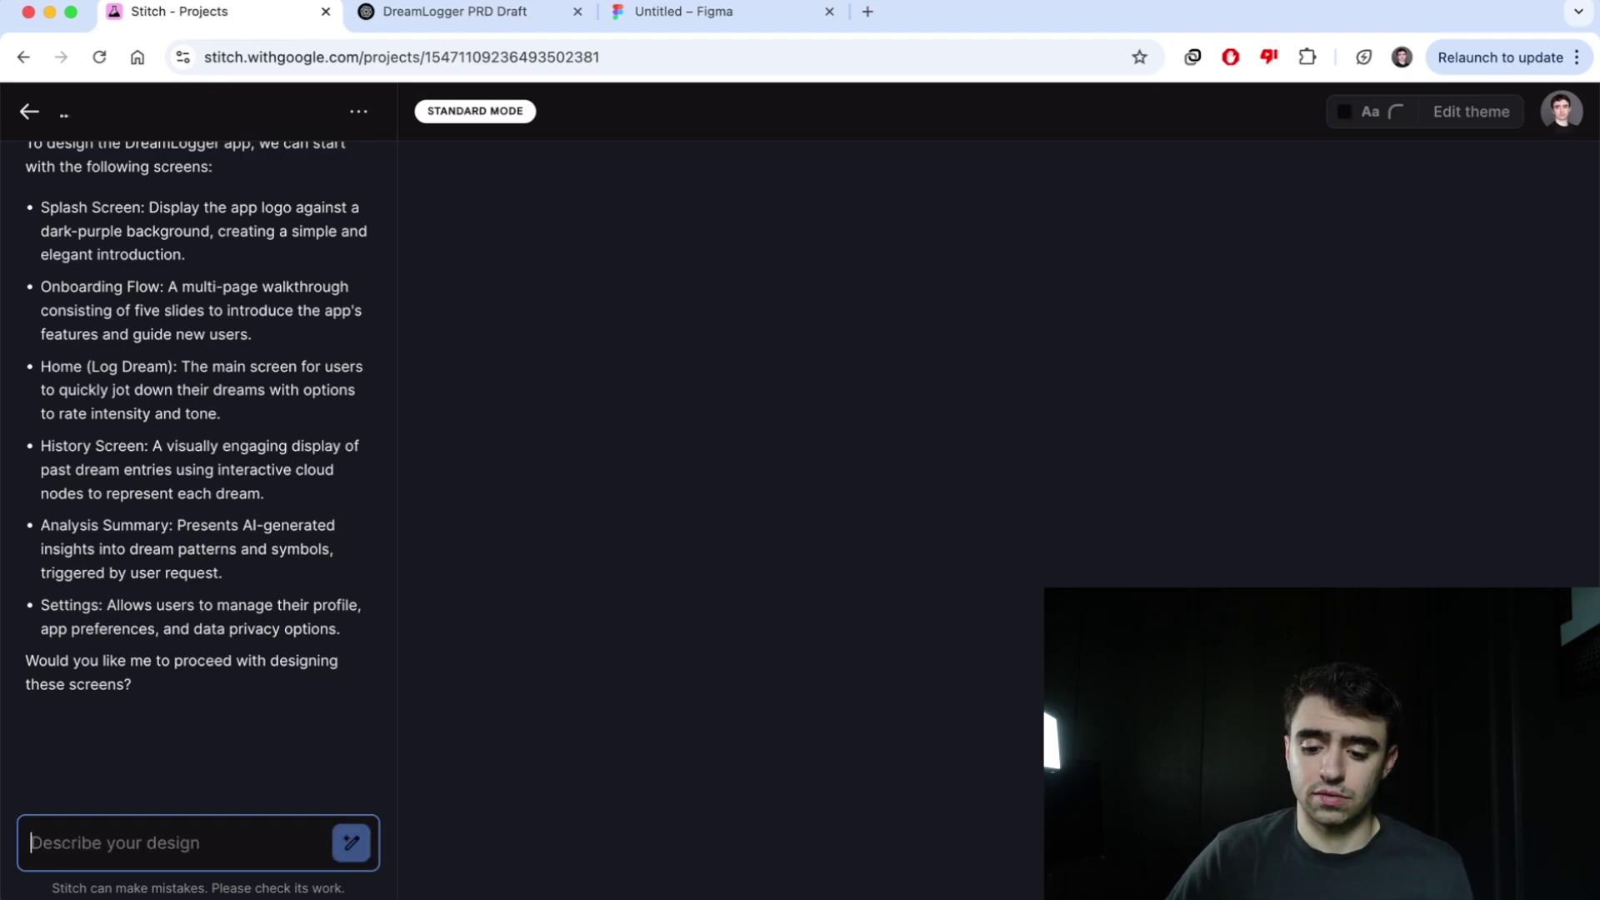
key(Return)
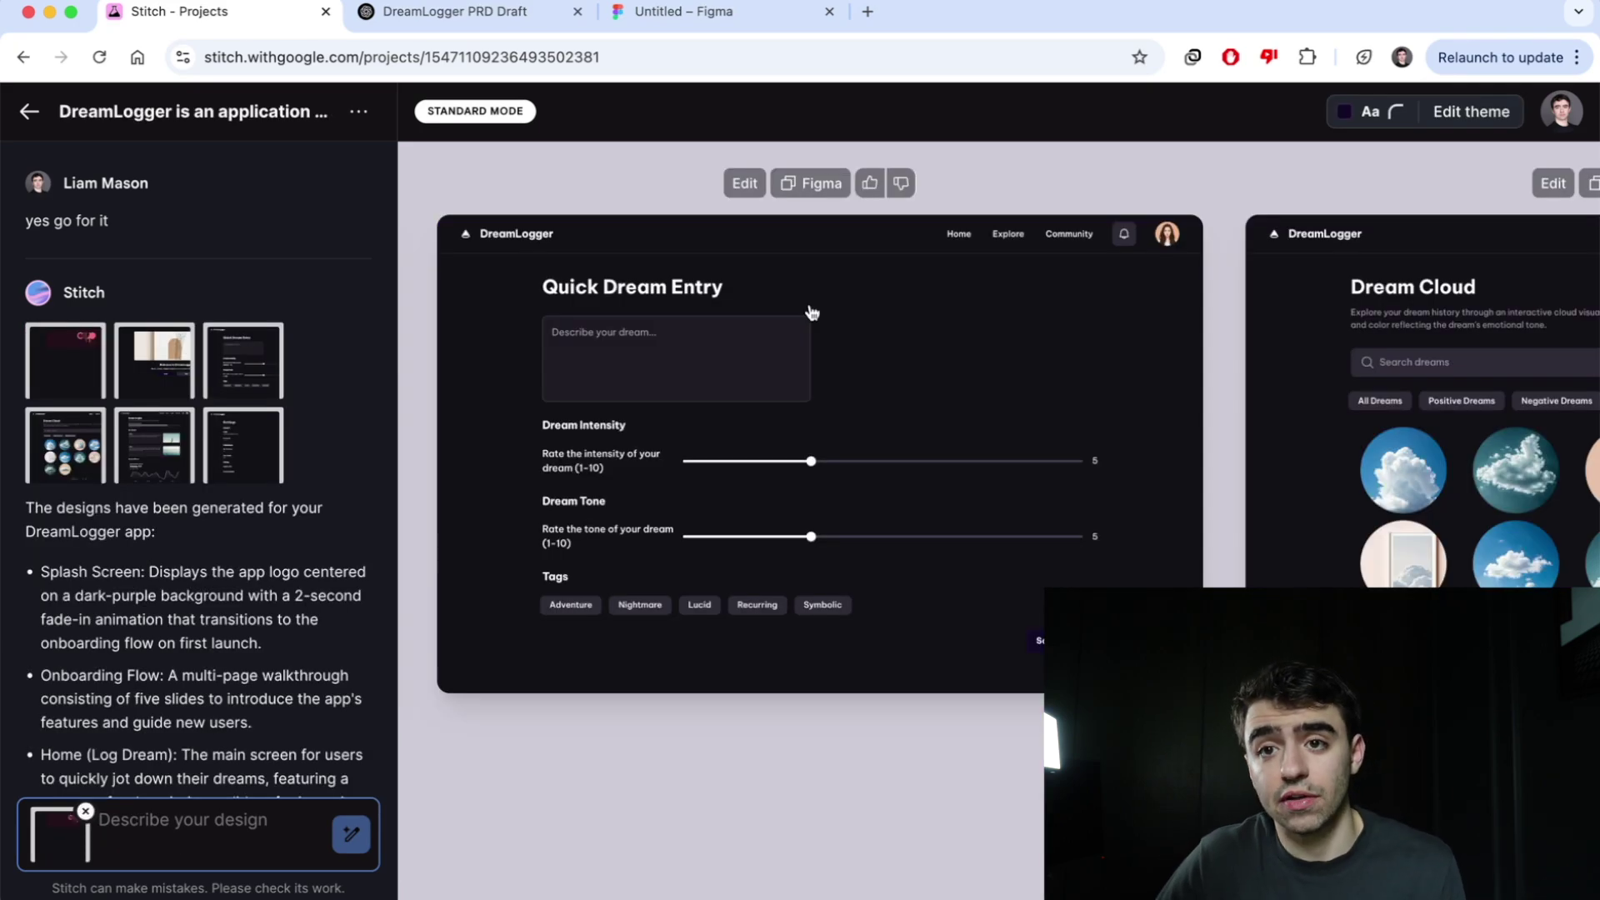
Scroll across the canvas to review the generated DreamLogger screens.
scroll(914, 510, left, 10)
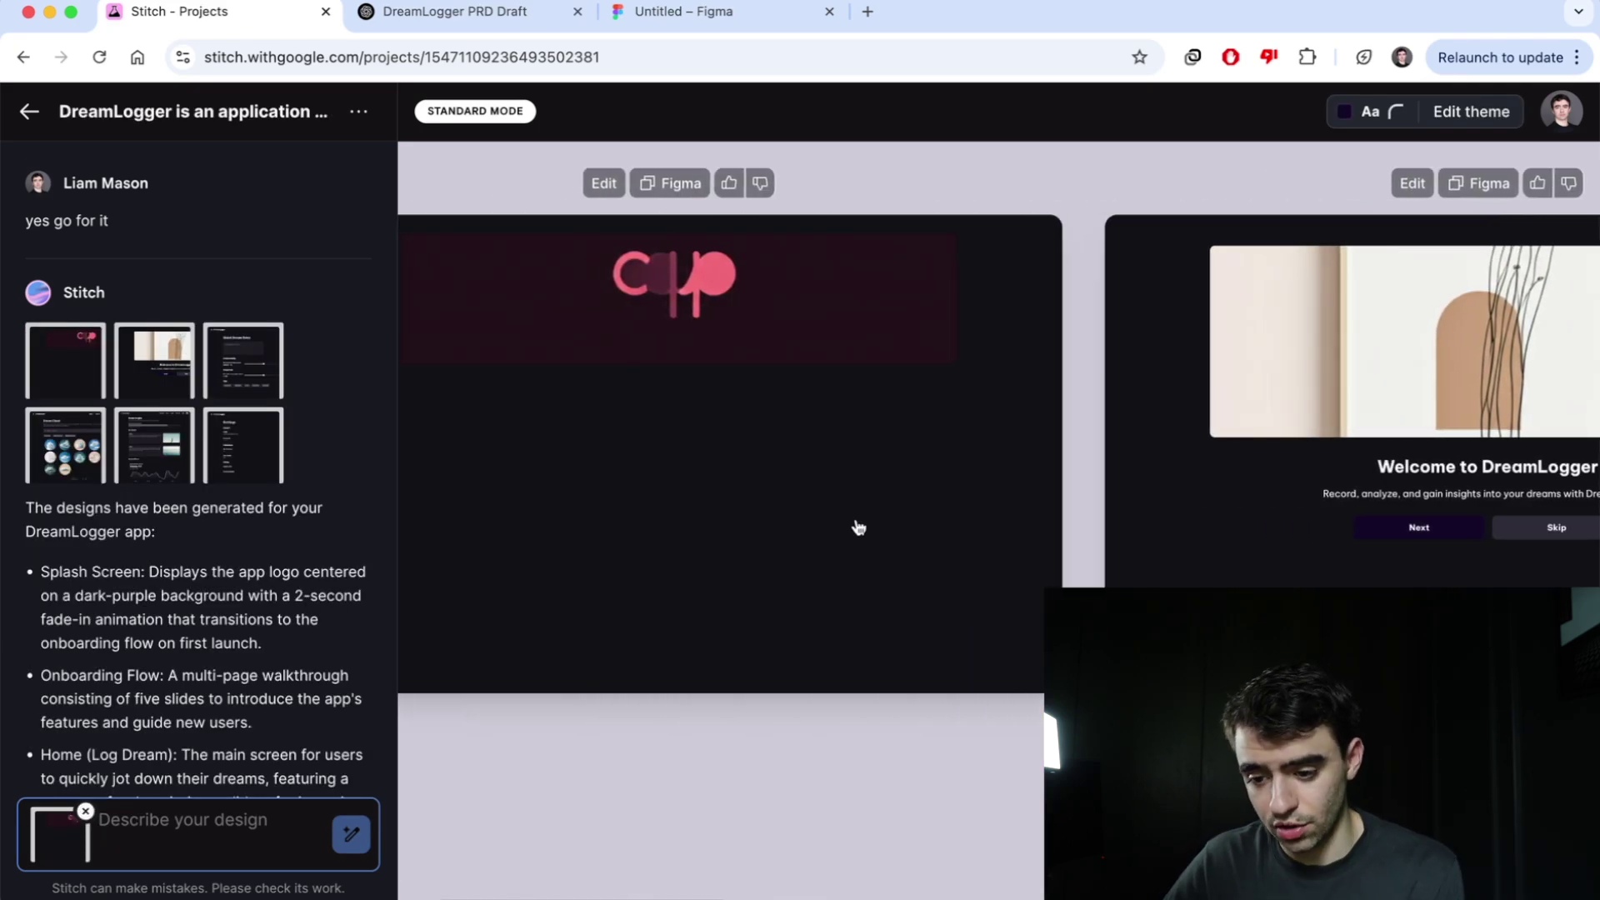
scroll(858, 526, right, 10)
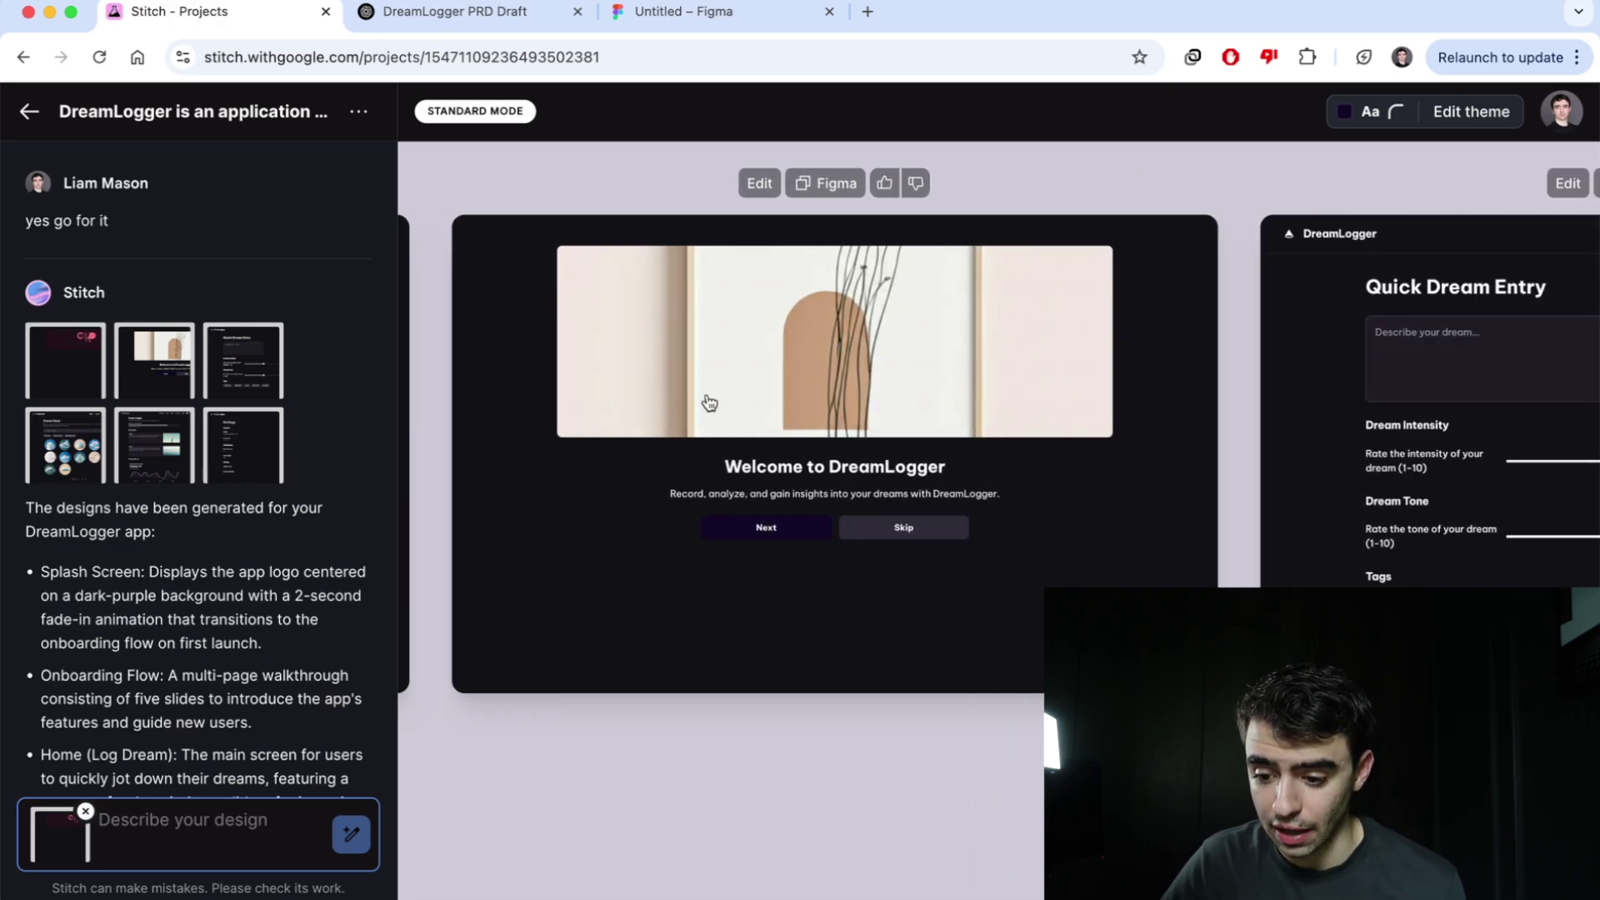
scroll(956, 464, right, 10)
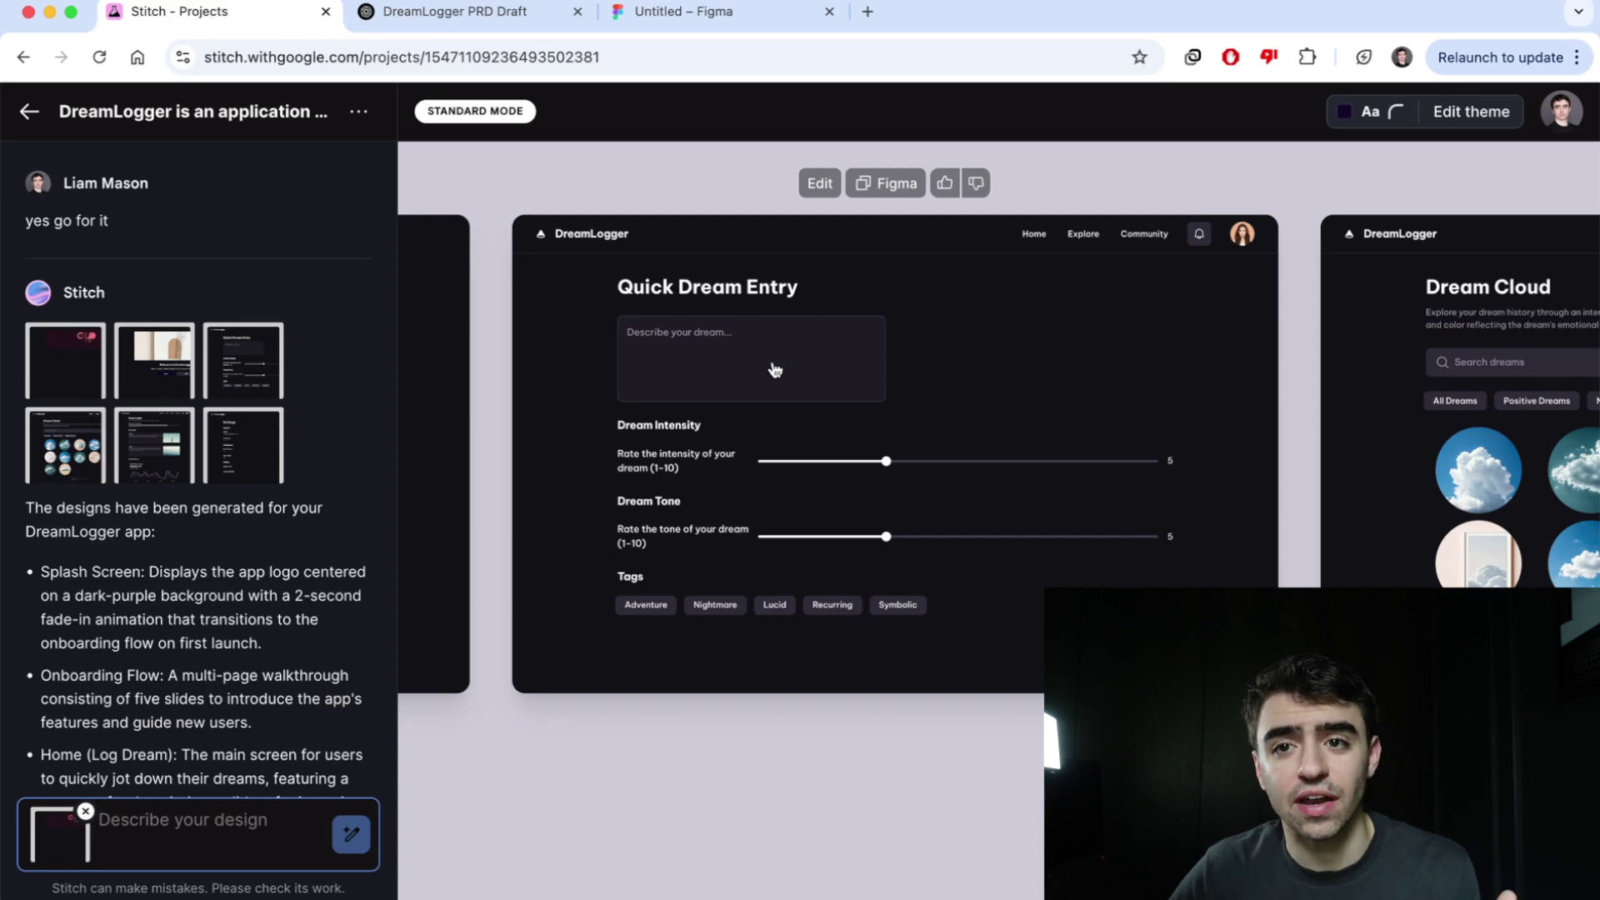
scroll(774, 370, right, 5)
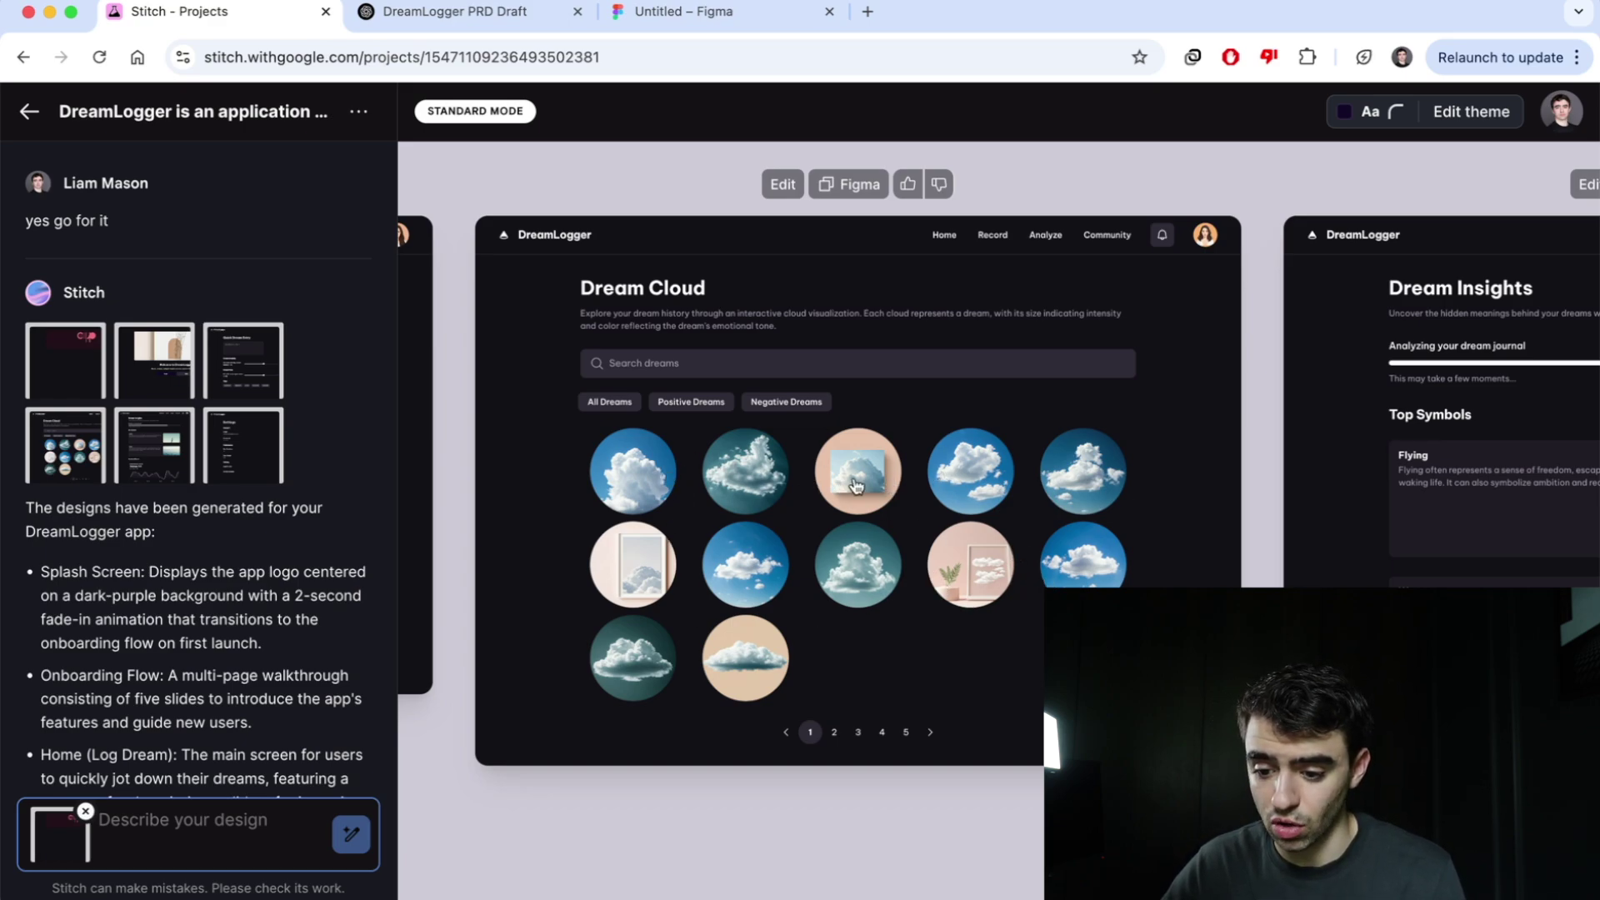
scroll(858, 529, right, 10)
scroll(858, 529, left, 10)
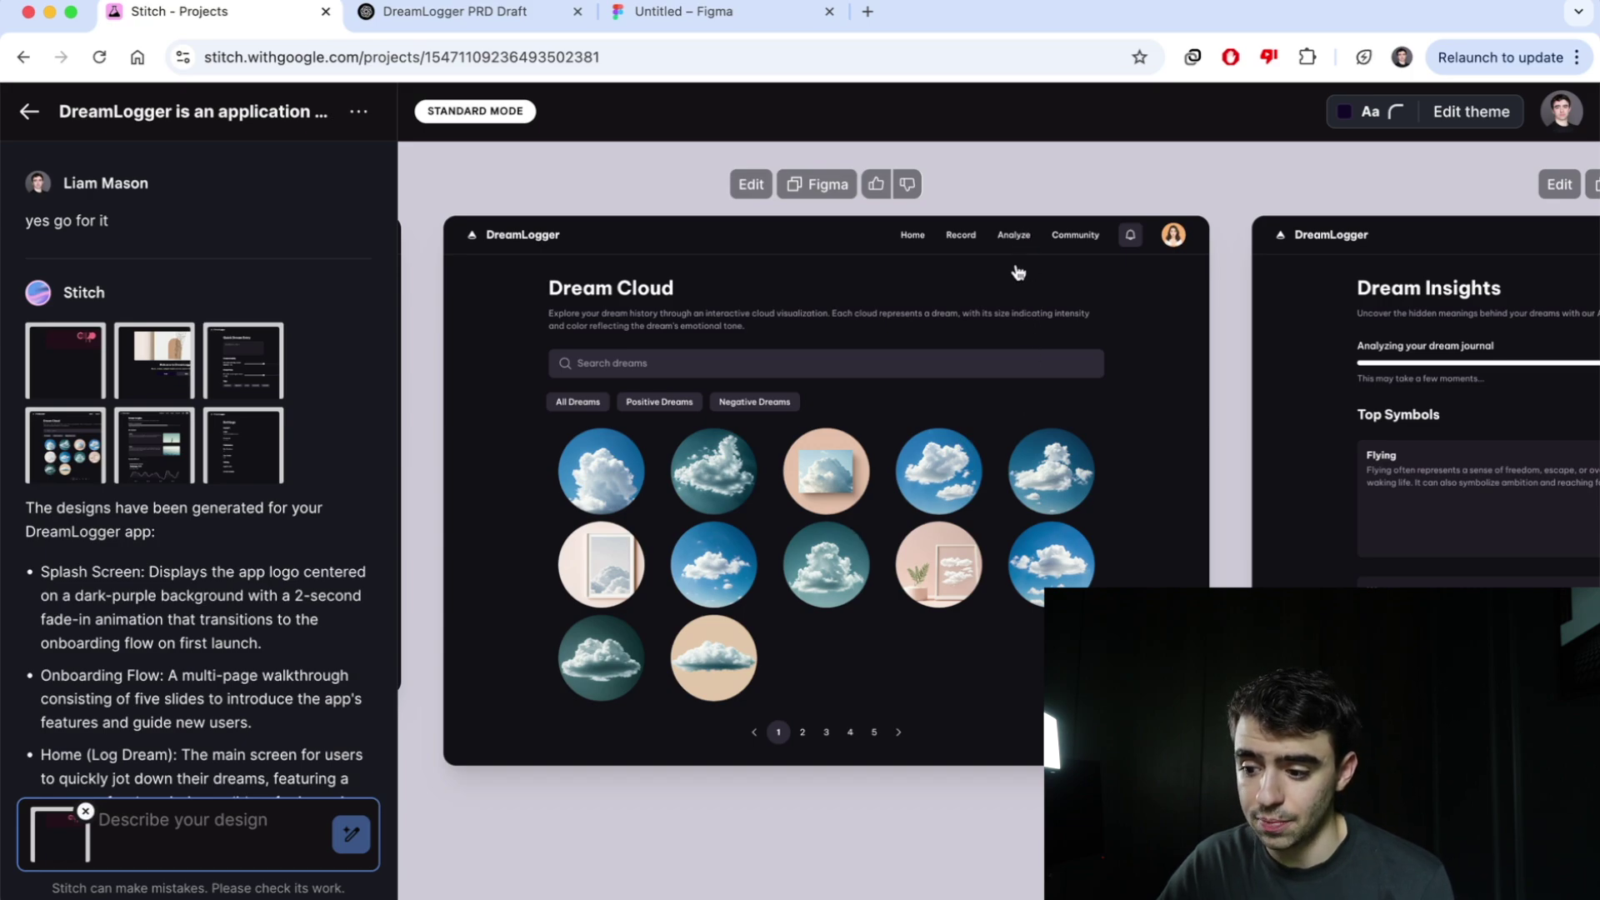
scroll(979, 411, right, 4)
scroll(979, 411, right, 5)
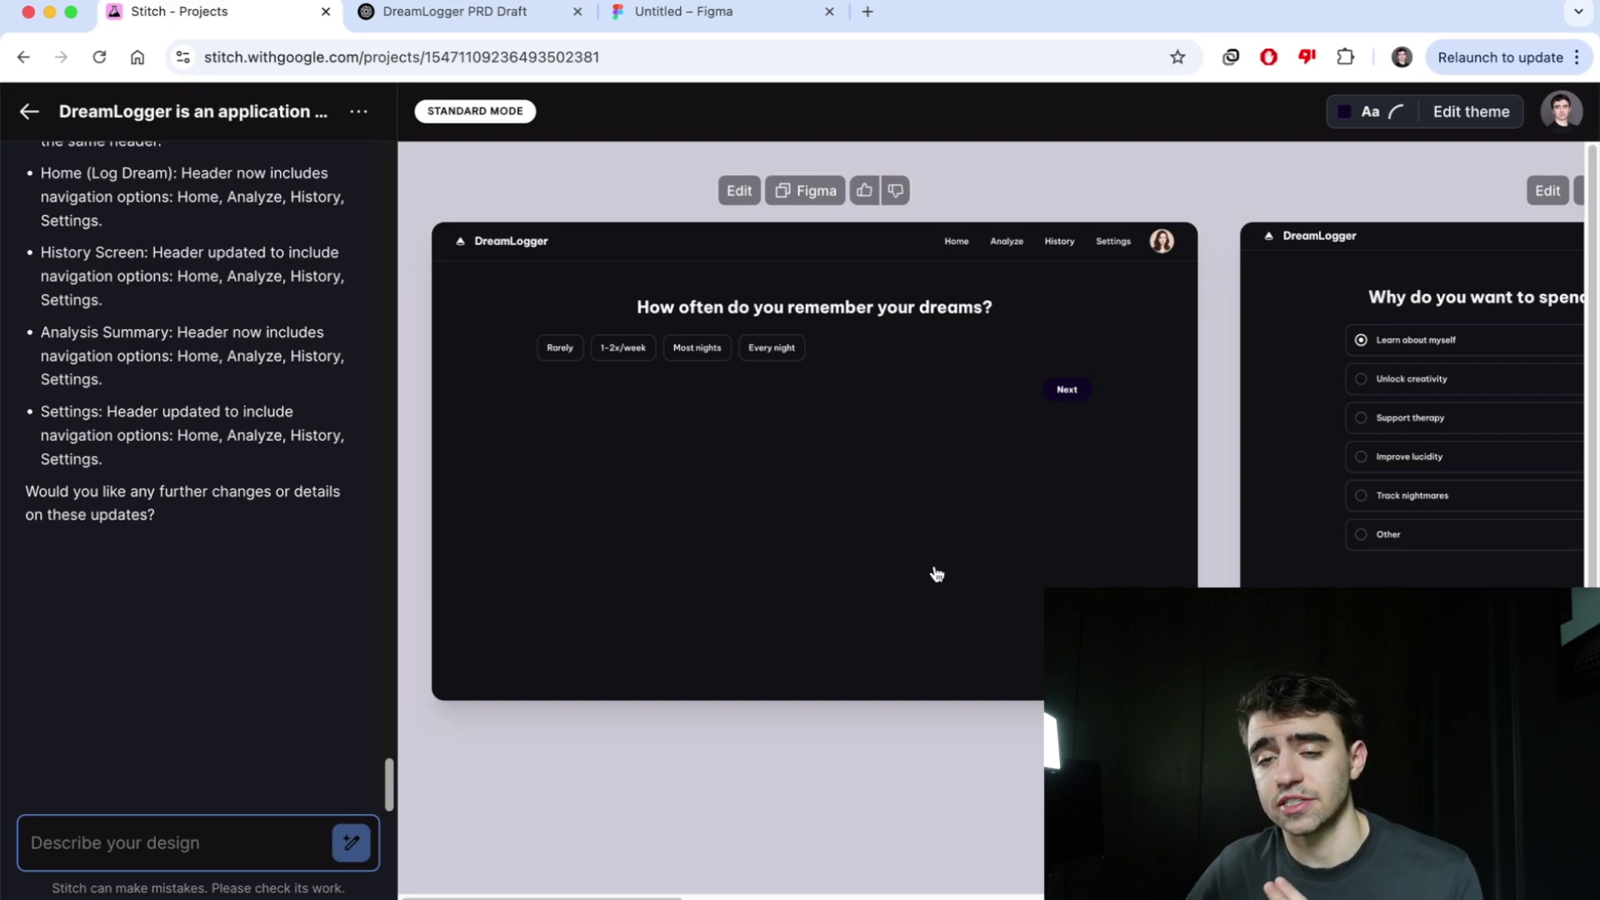
Scroll the canvas past the onboarding survey screens to the Dream Insights screen.
scroll(921, 579, right, 5)
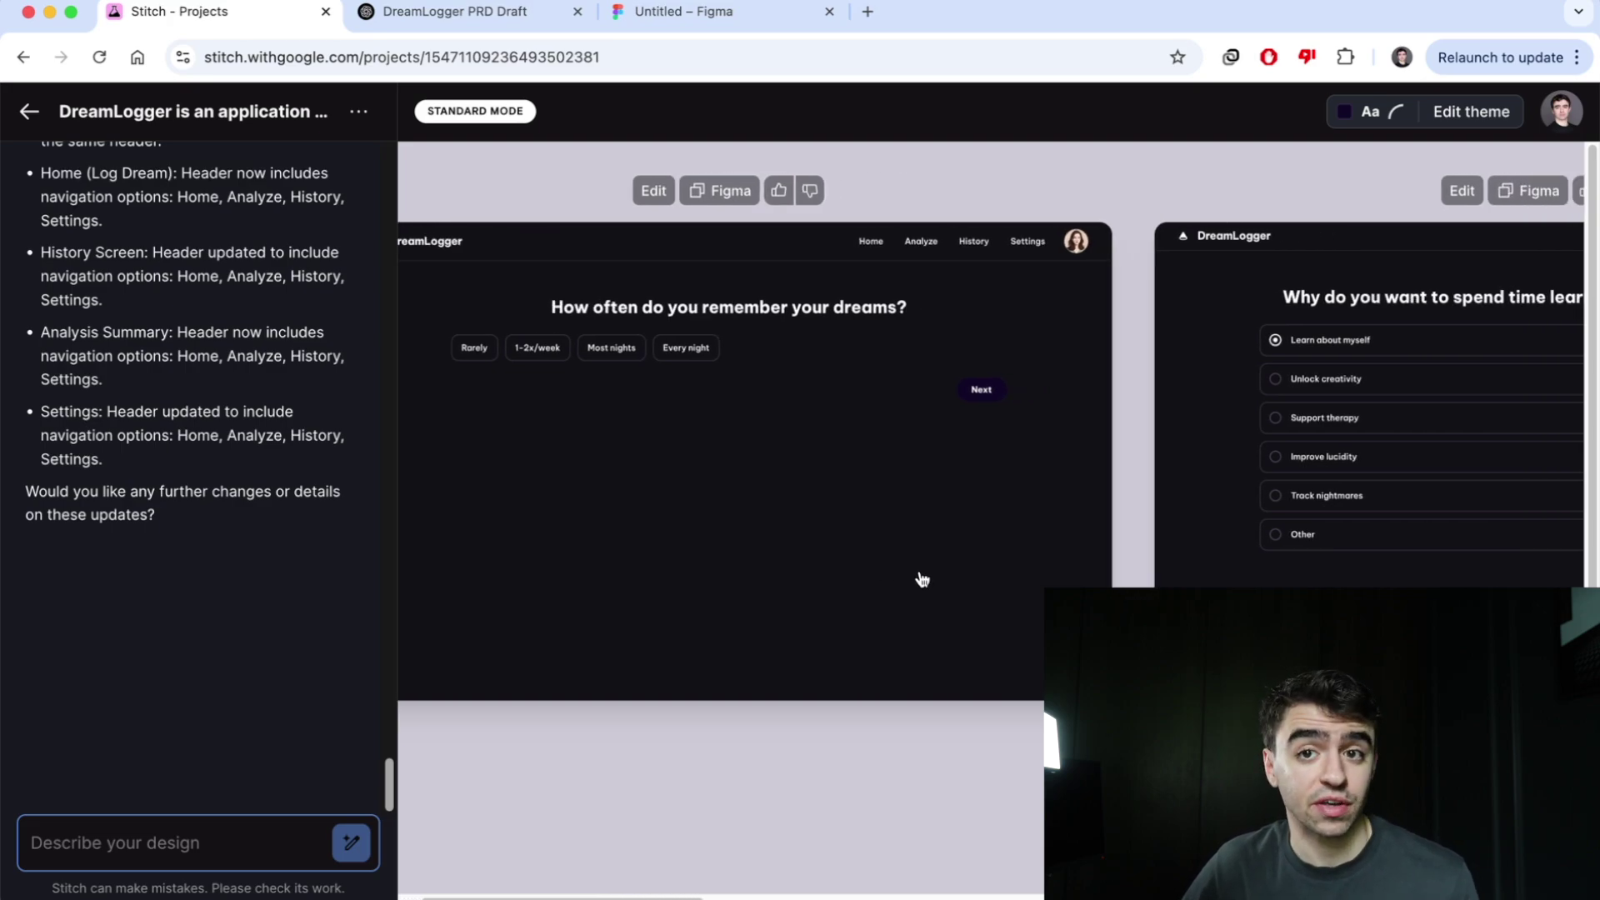
scroll(921, 579, right, 4)
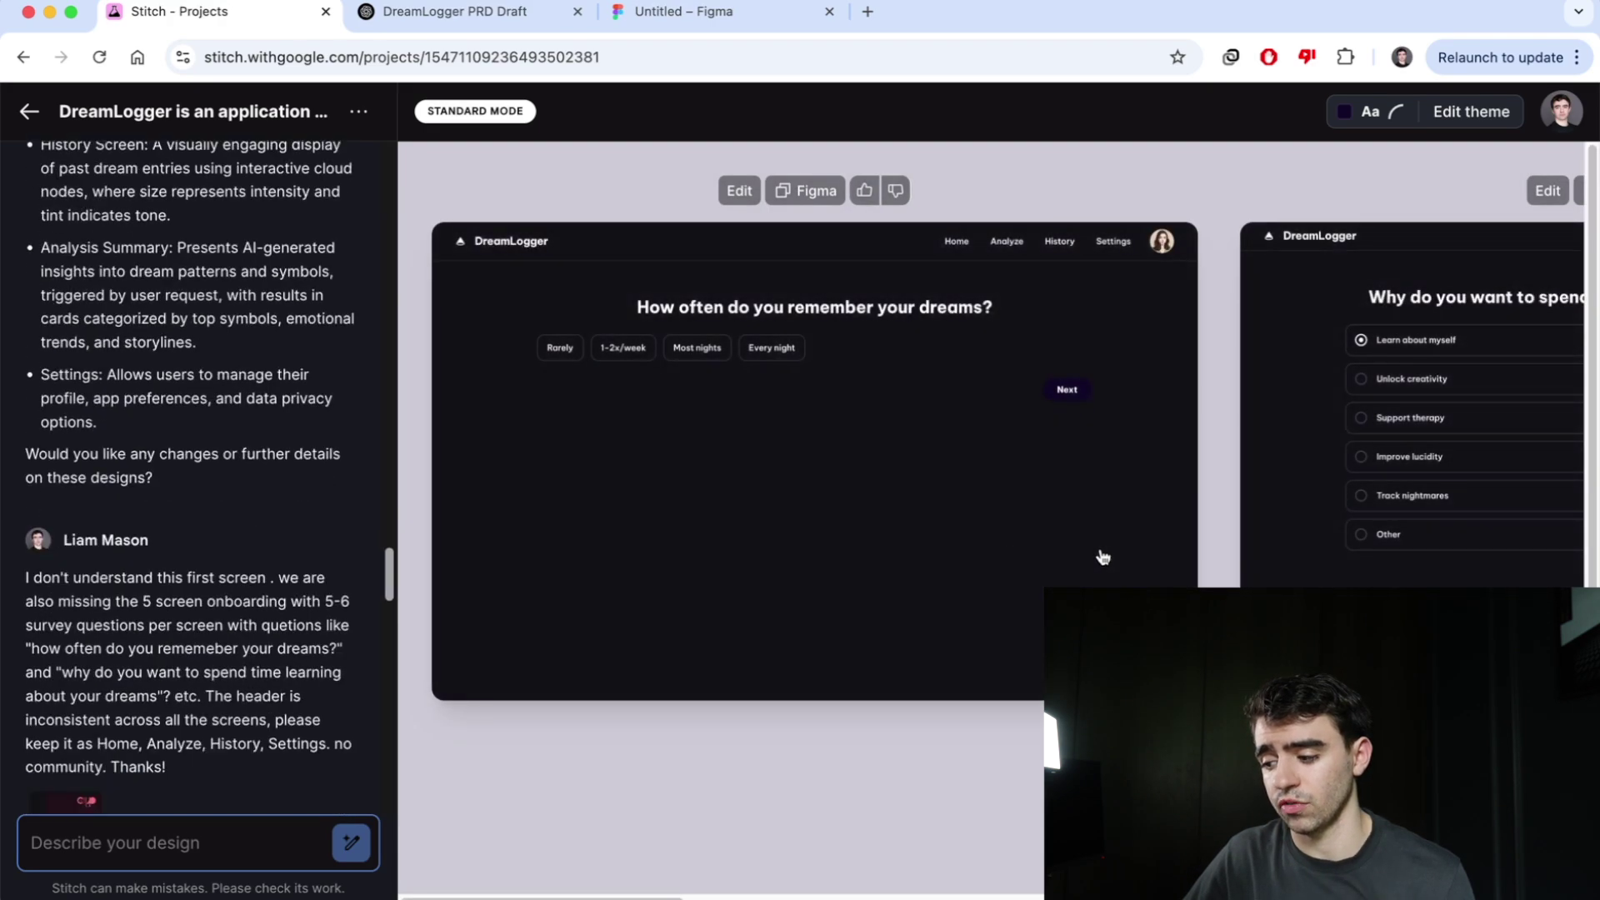
scroll(1099, 553, right, 7)
scroll(1102, 557, right, 2)
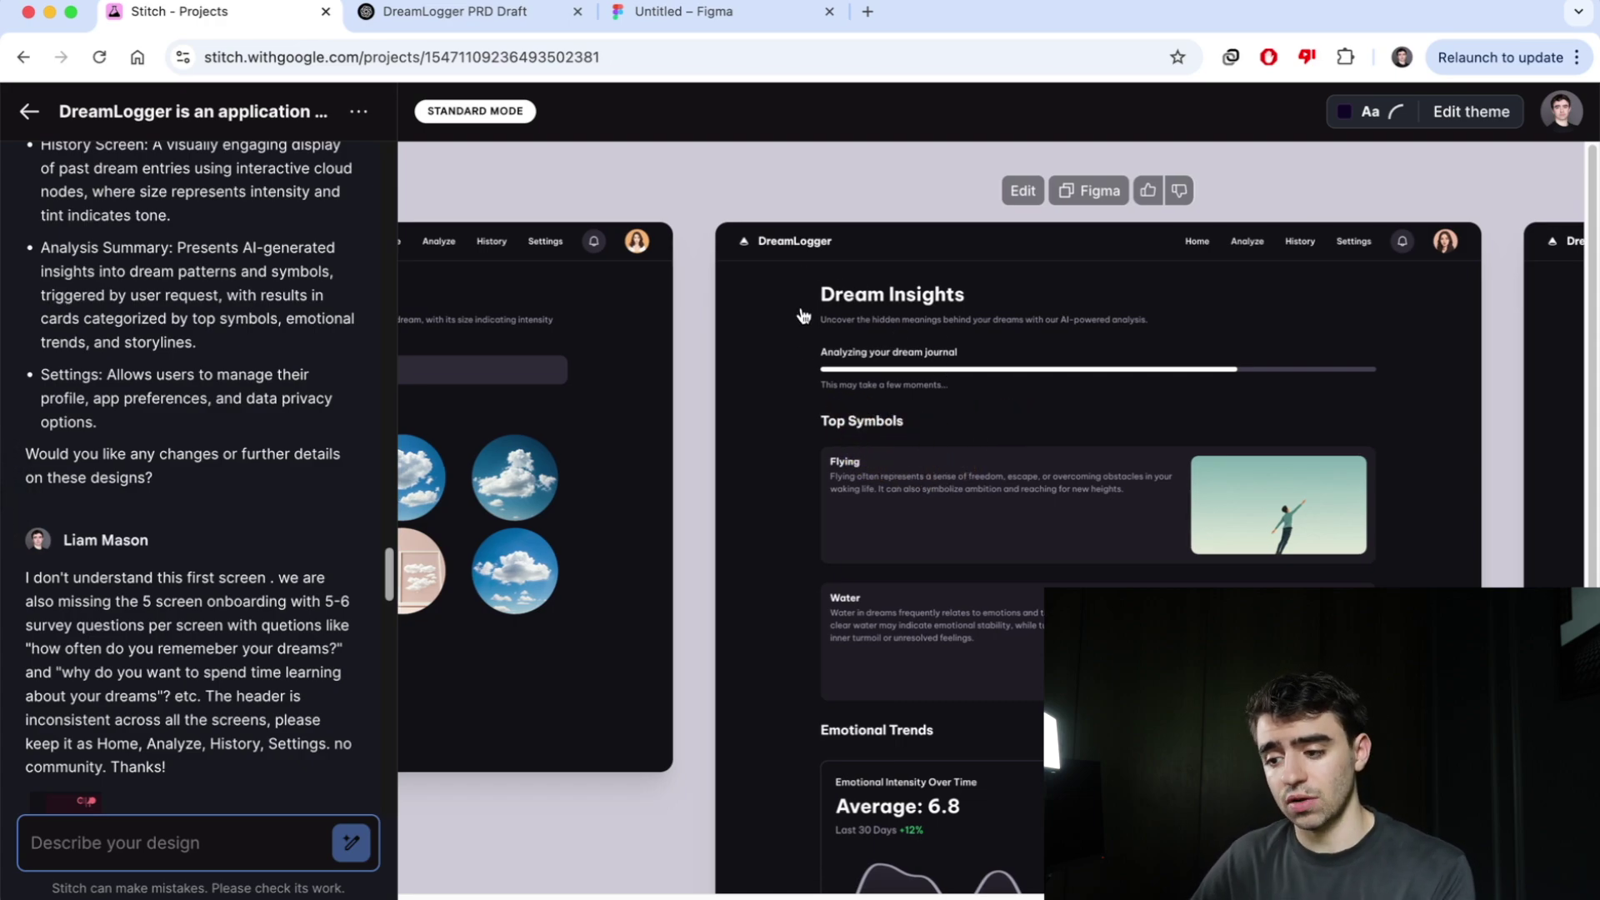
Check the empty Figma file, then copy Stitch's dream-frequency question screen for Figma.
click(683, 12)
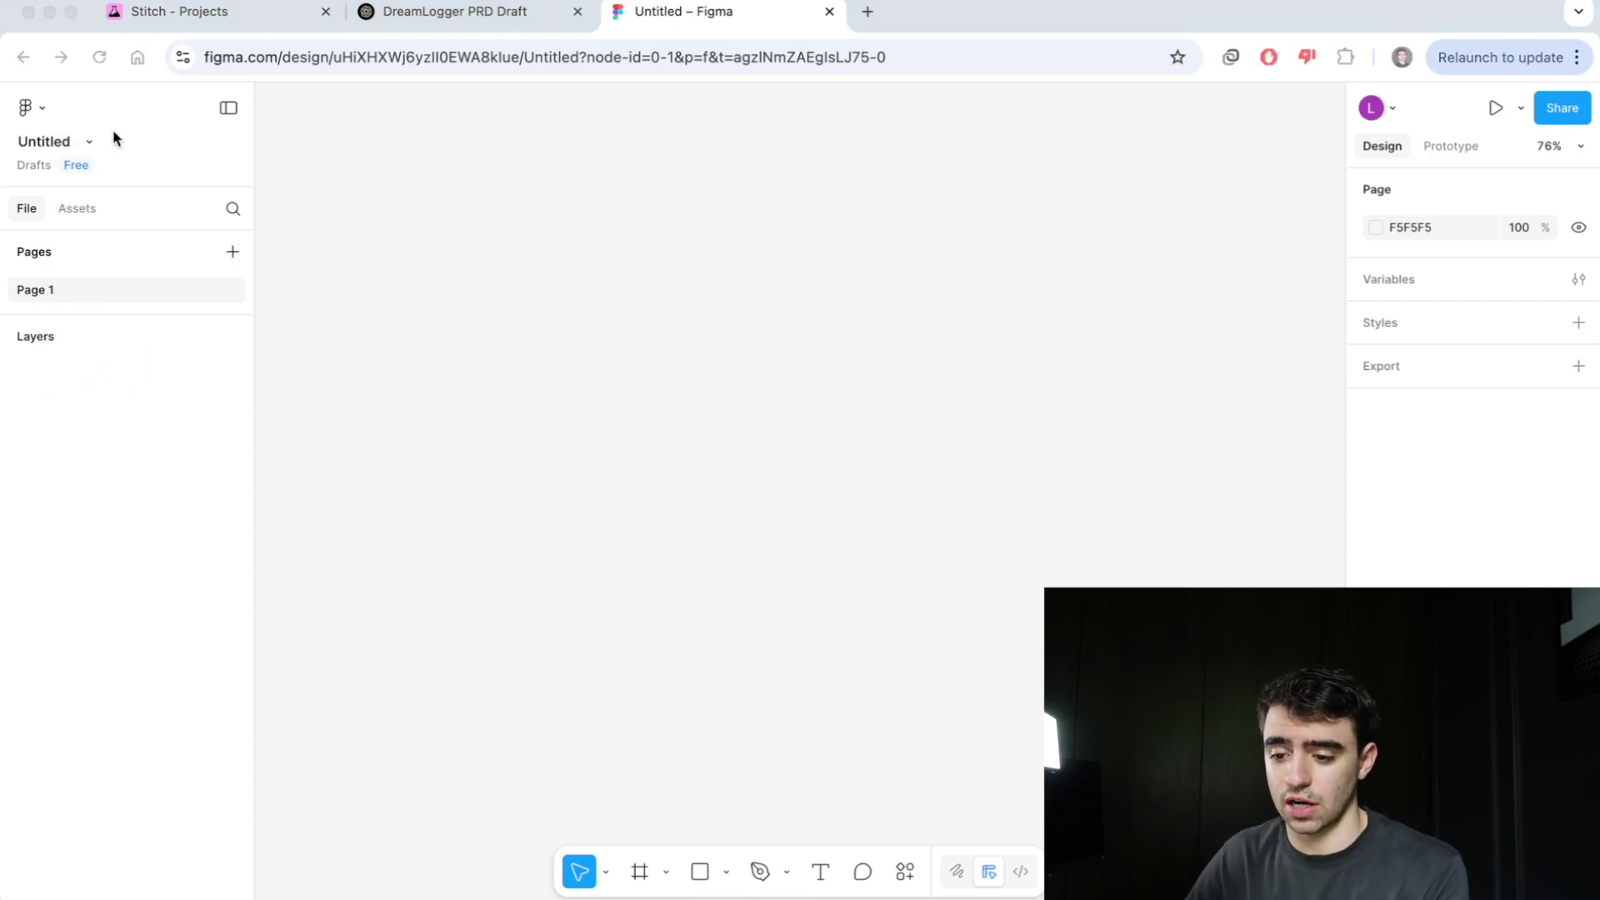
click(193, 11)
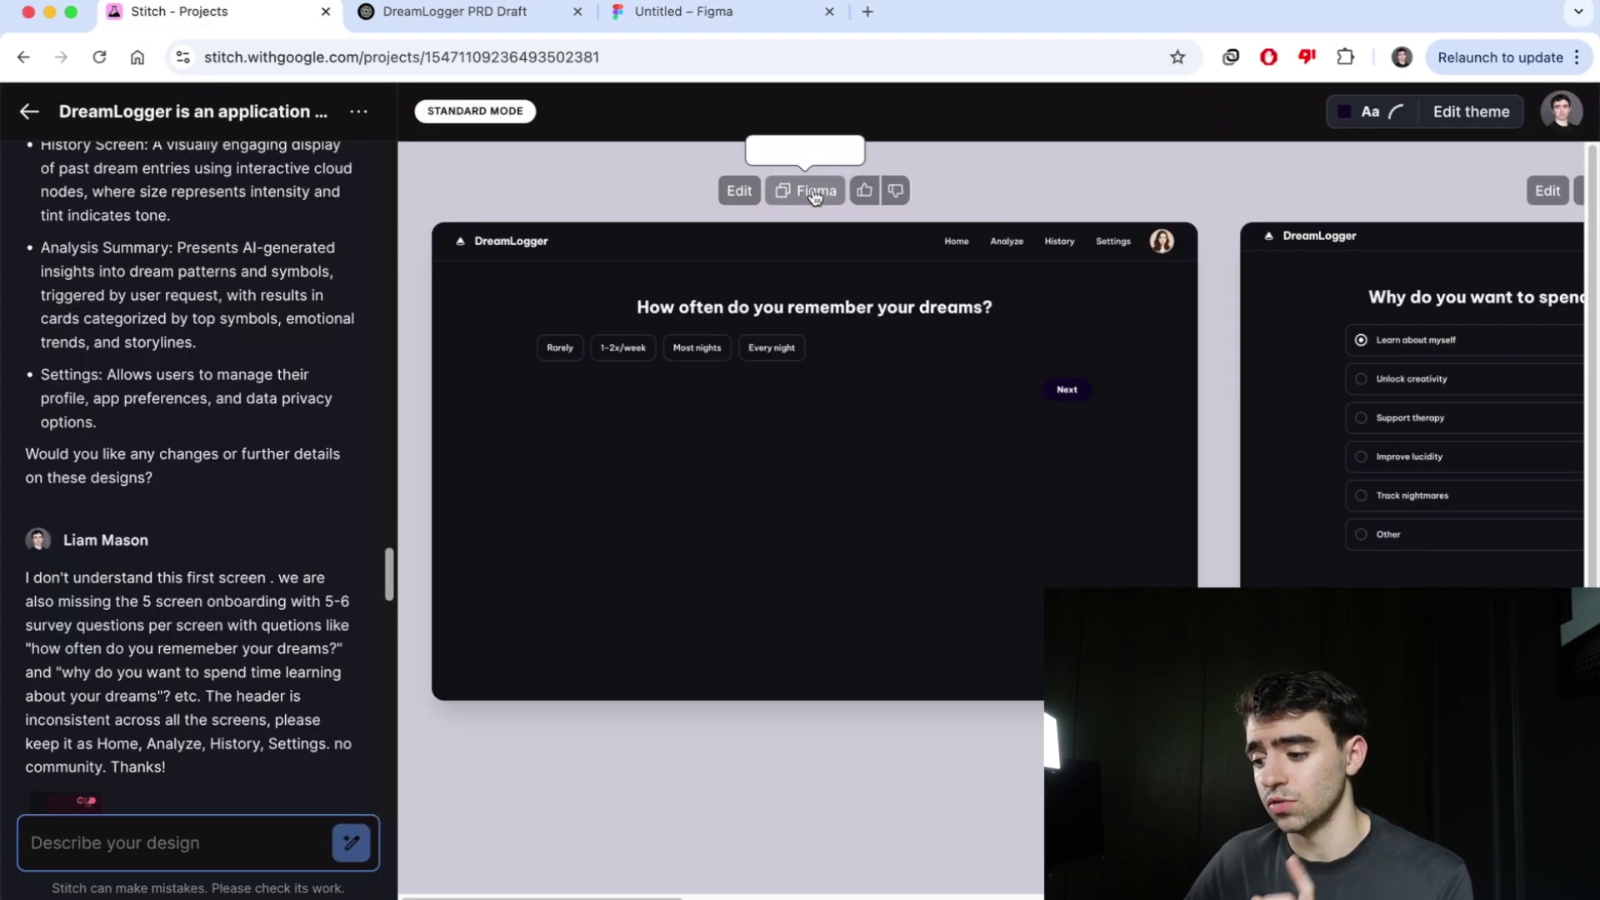
click(804, 193)
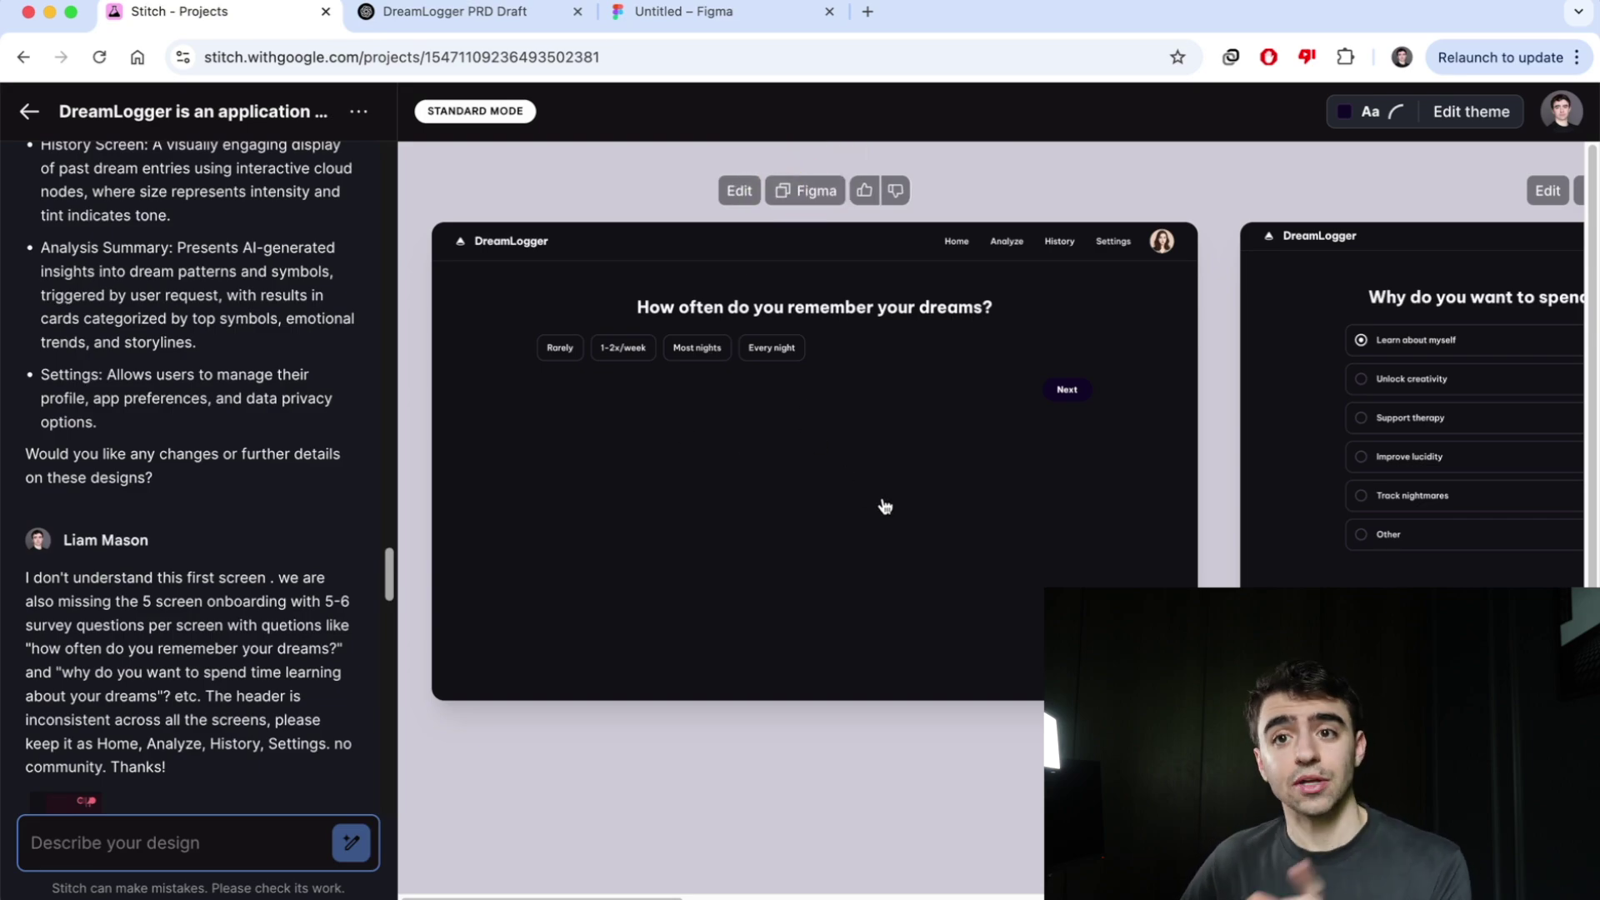
Paste the copied Stitch design into the empty Figma file.
key(super+3)
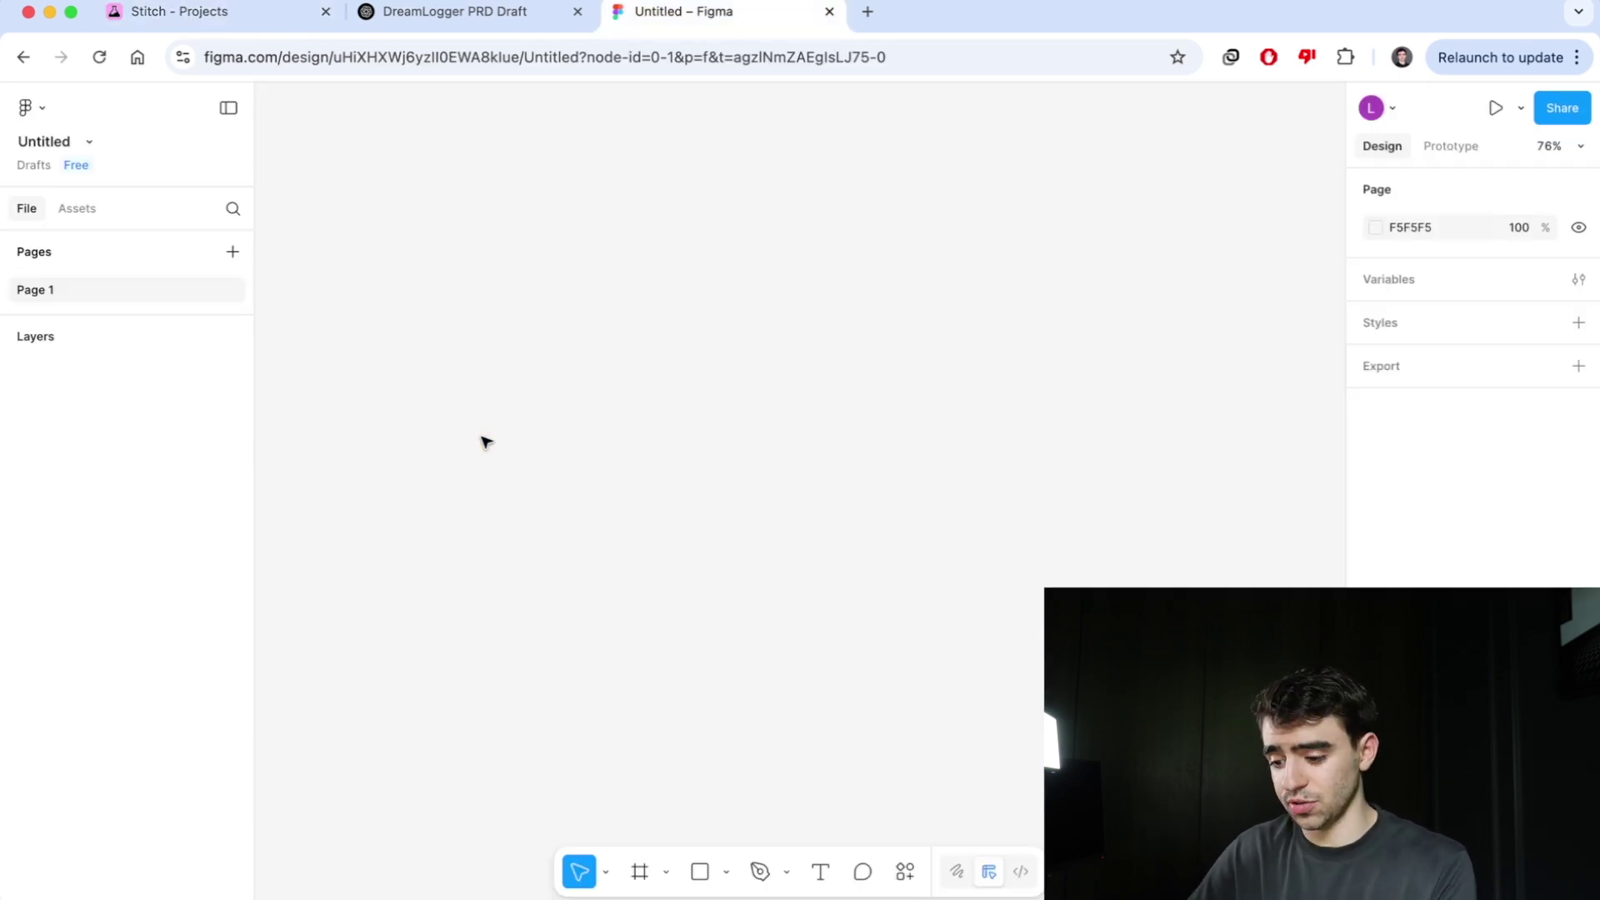
key(super+v)
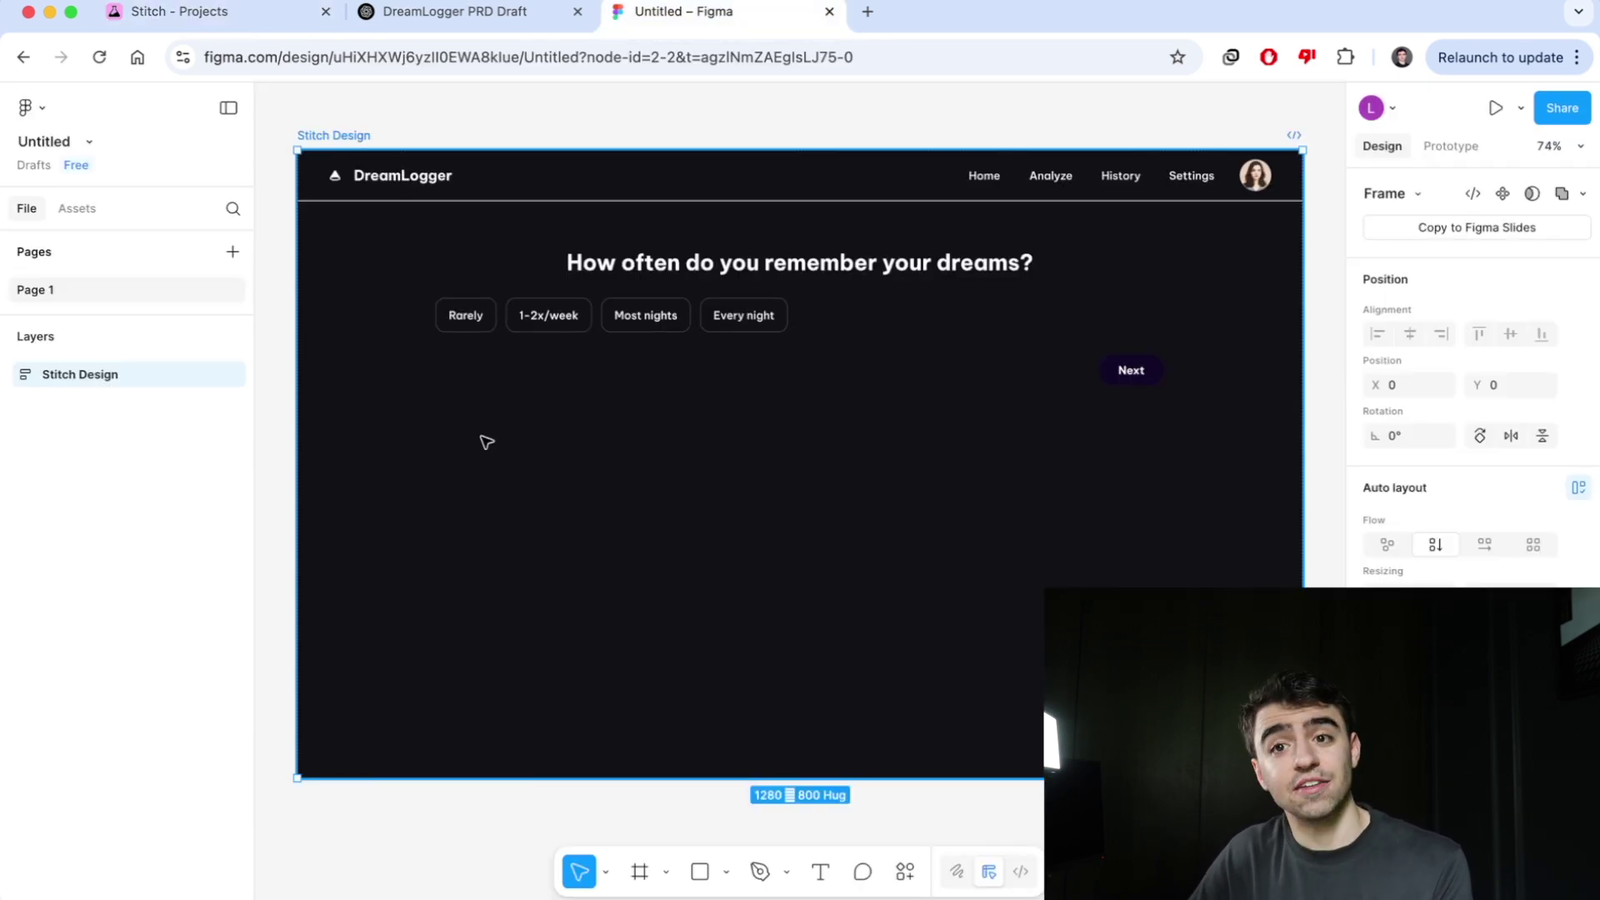
right_click(278, 356)
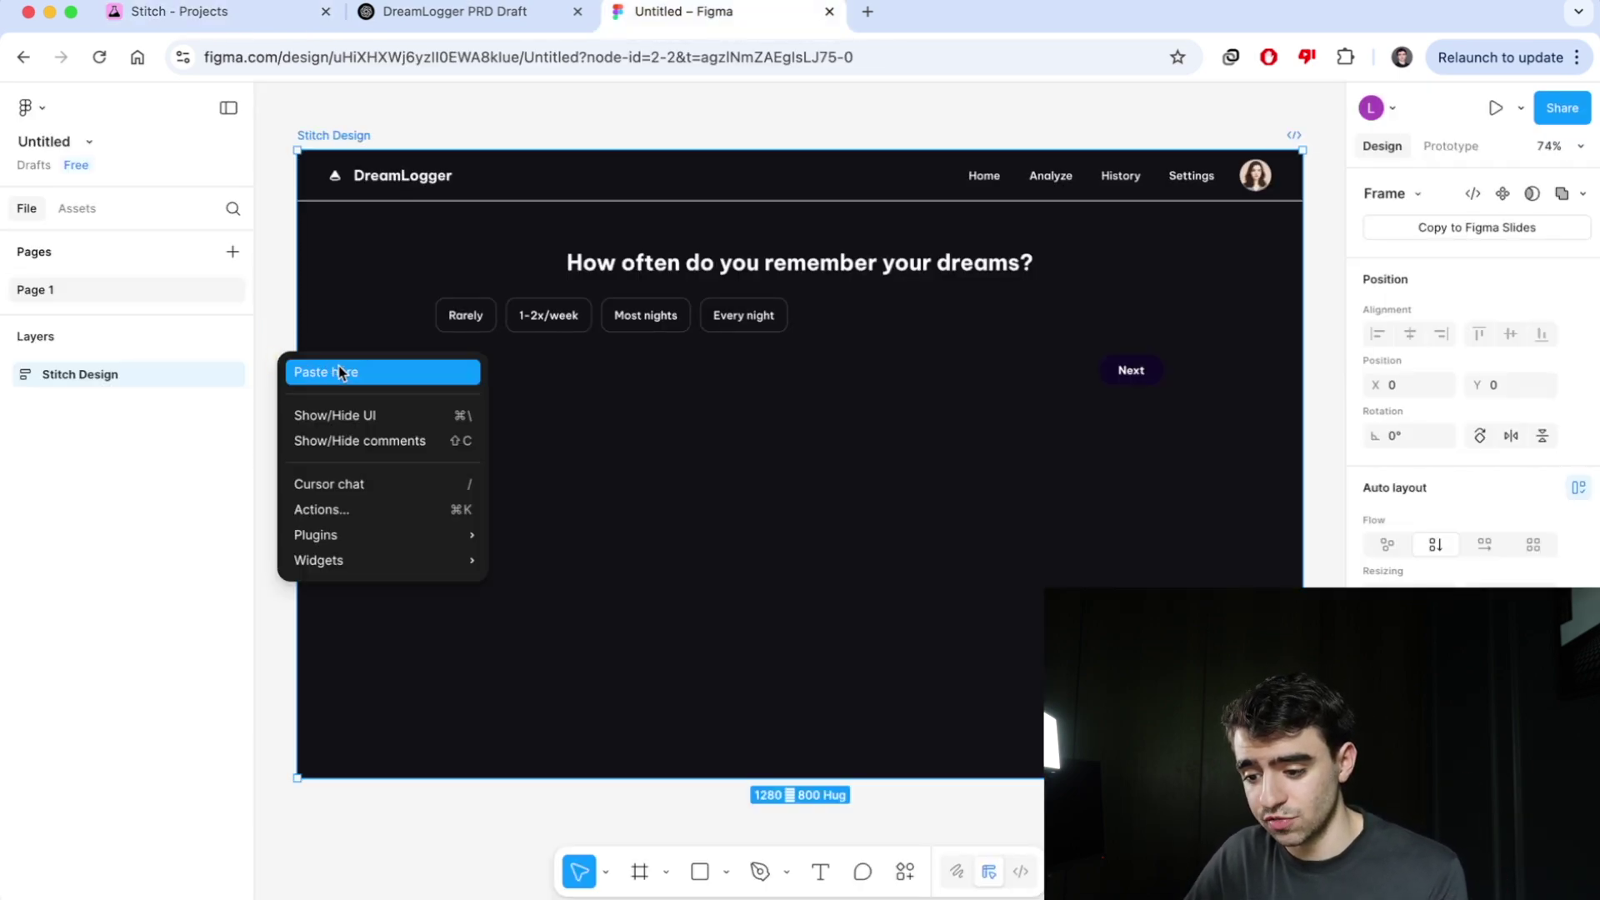
click(404, 262)
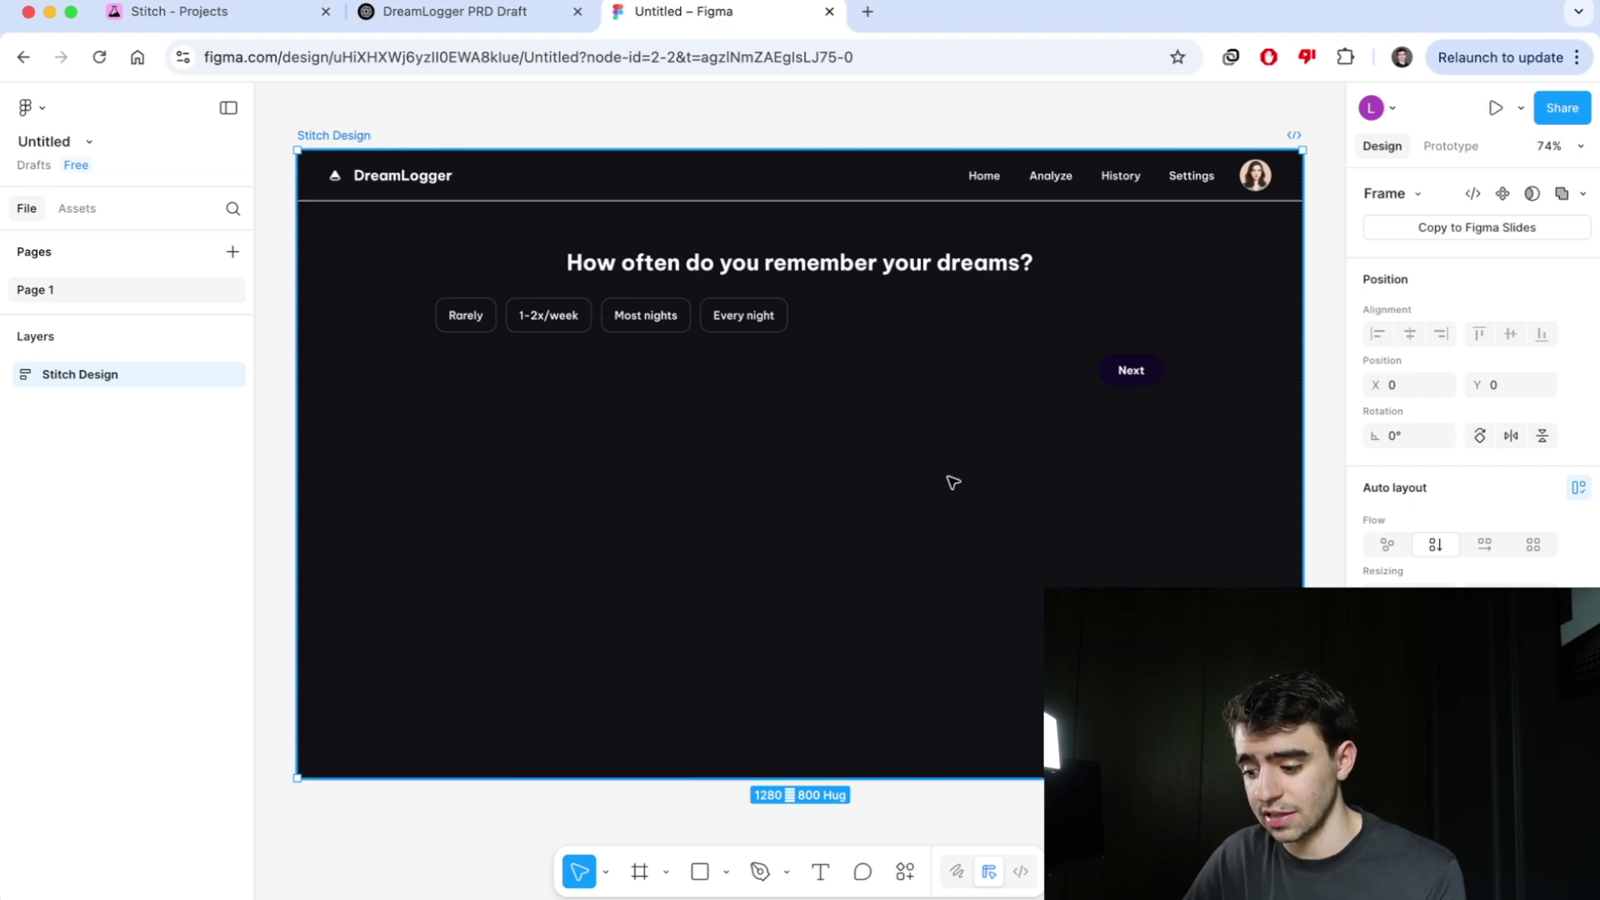
Explore the pasted frame's layers, toggling the nav bar and question content visibility.
click(567, 383)
click(492, 303)
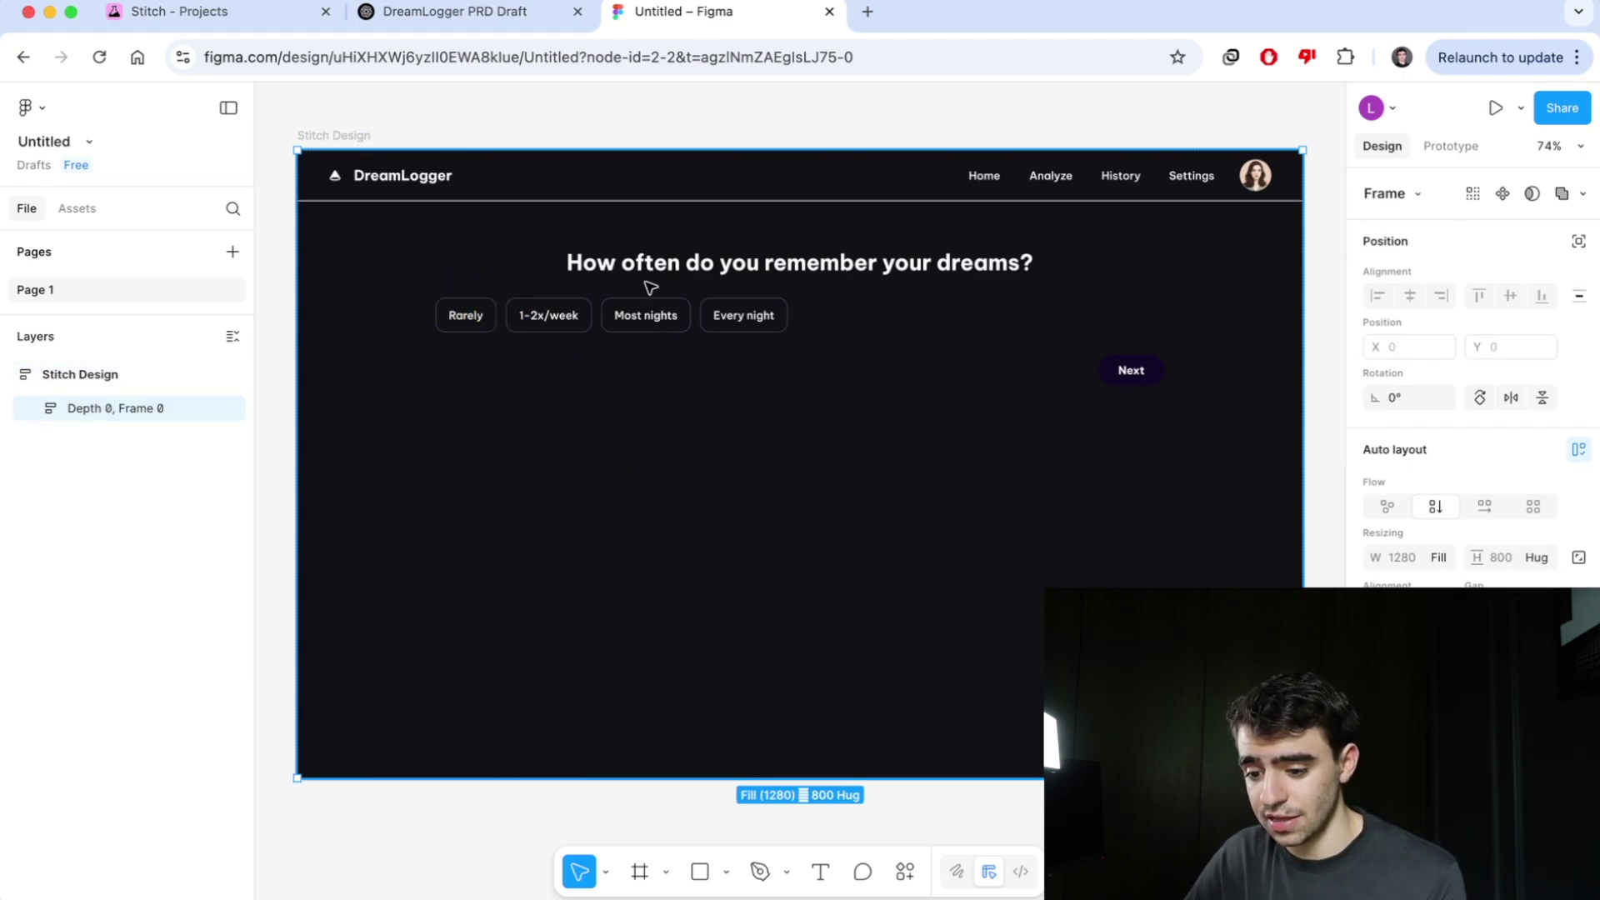
click(52, 704)
click(156, 410)
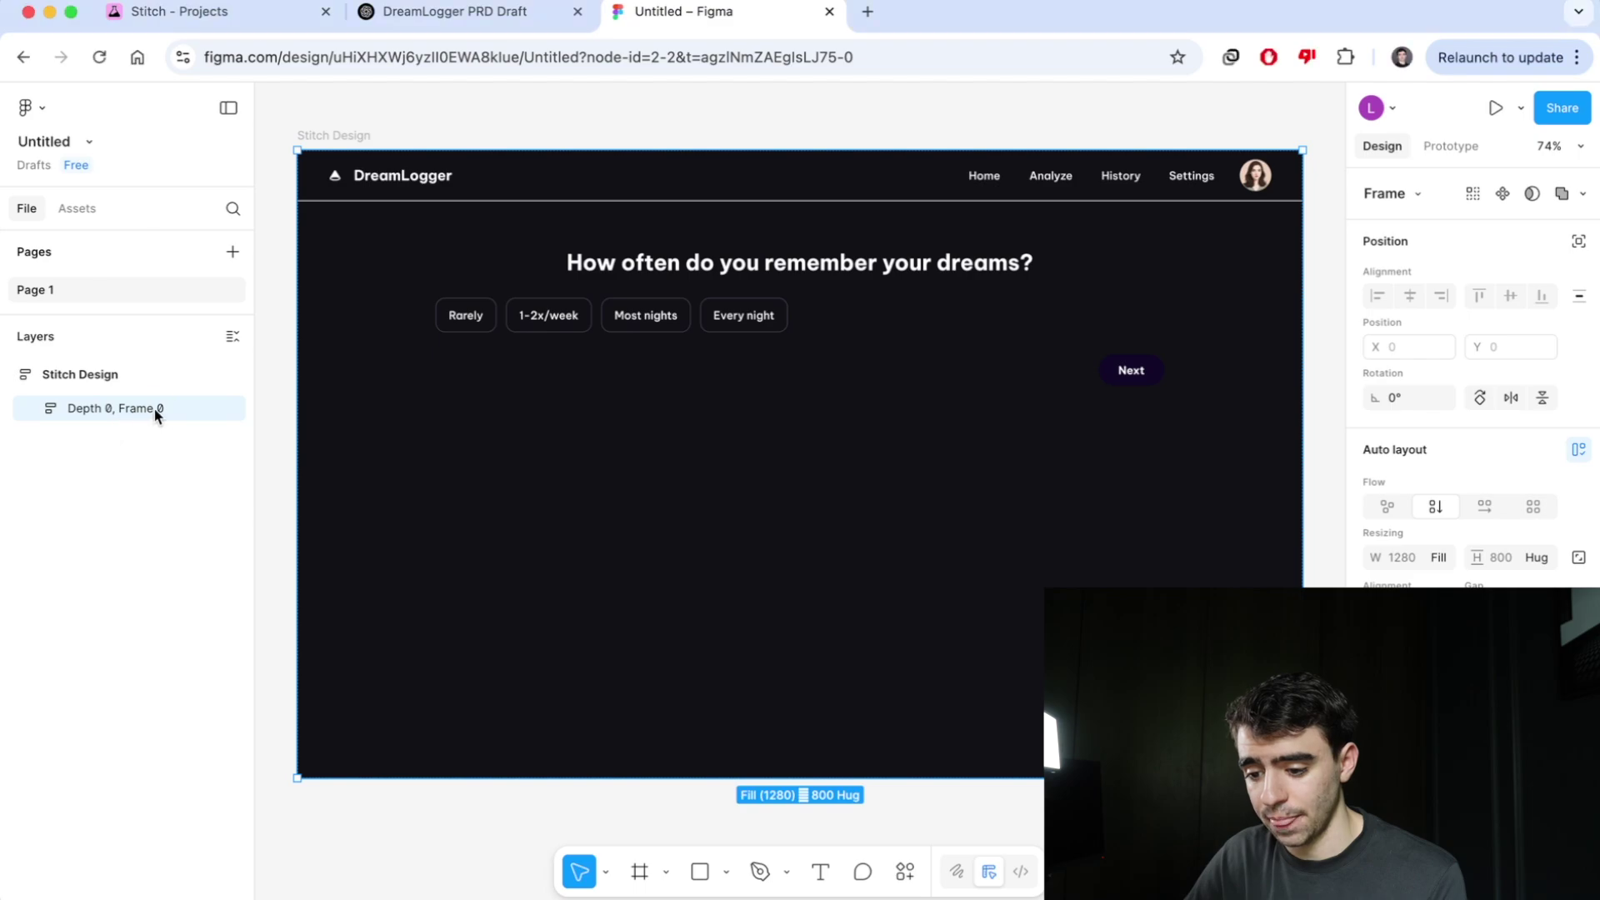
click(33, 408)
click(124, 440)
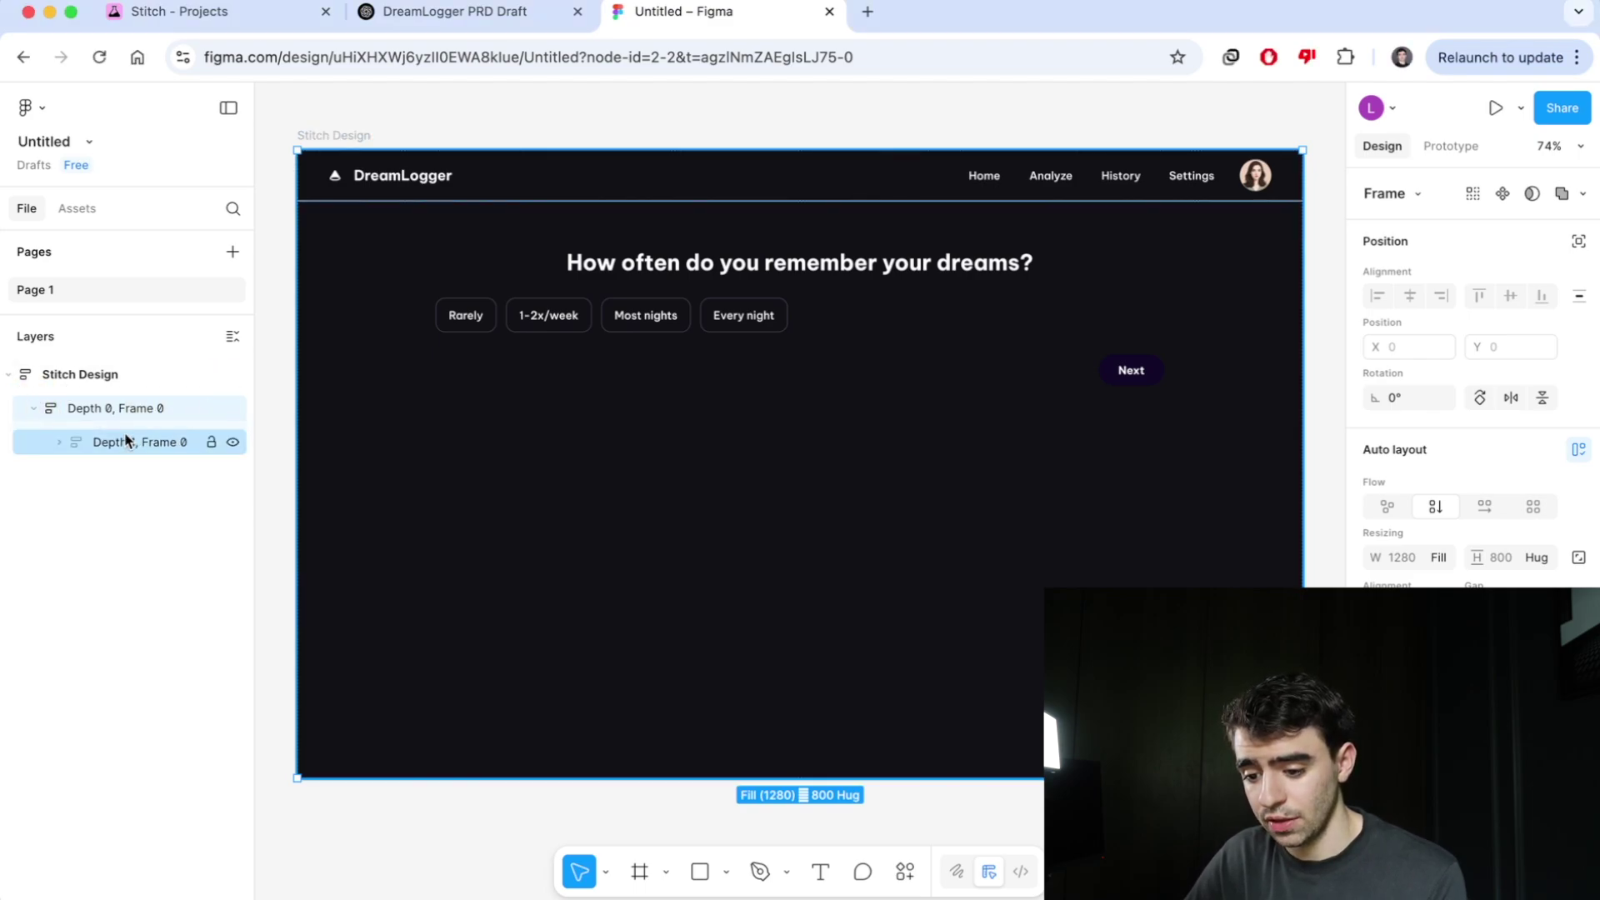
click(59, 442)
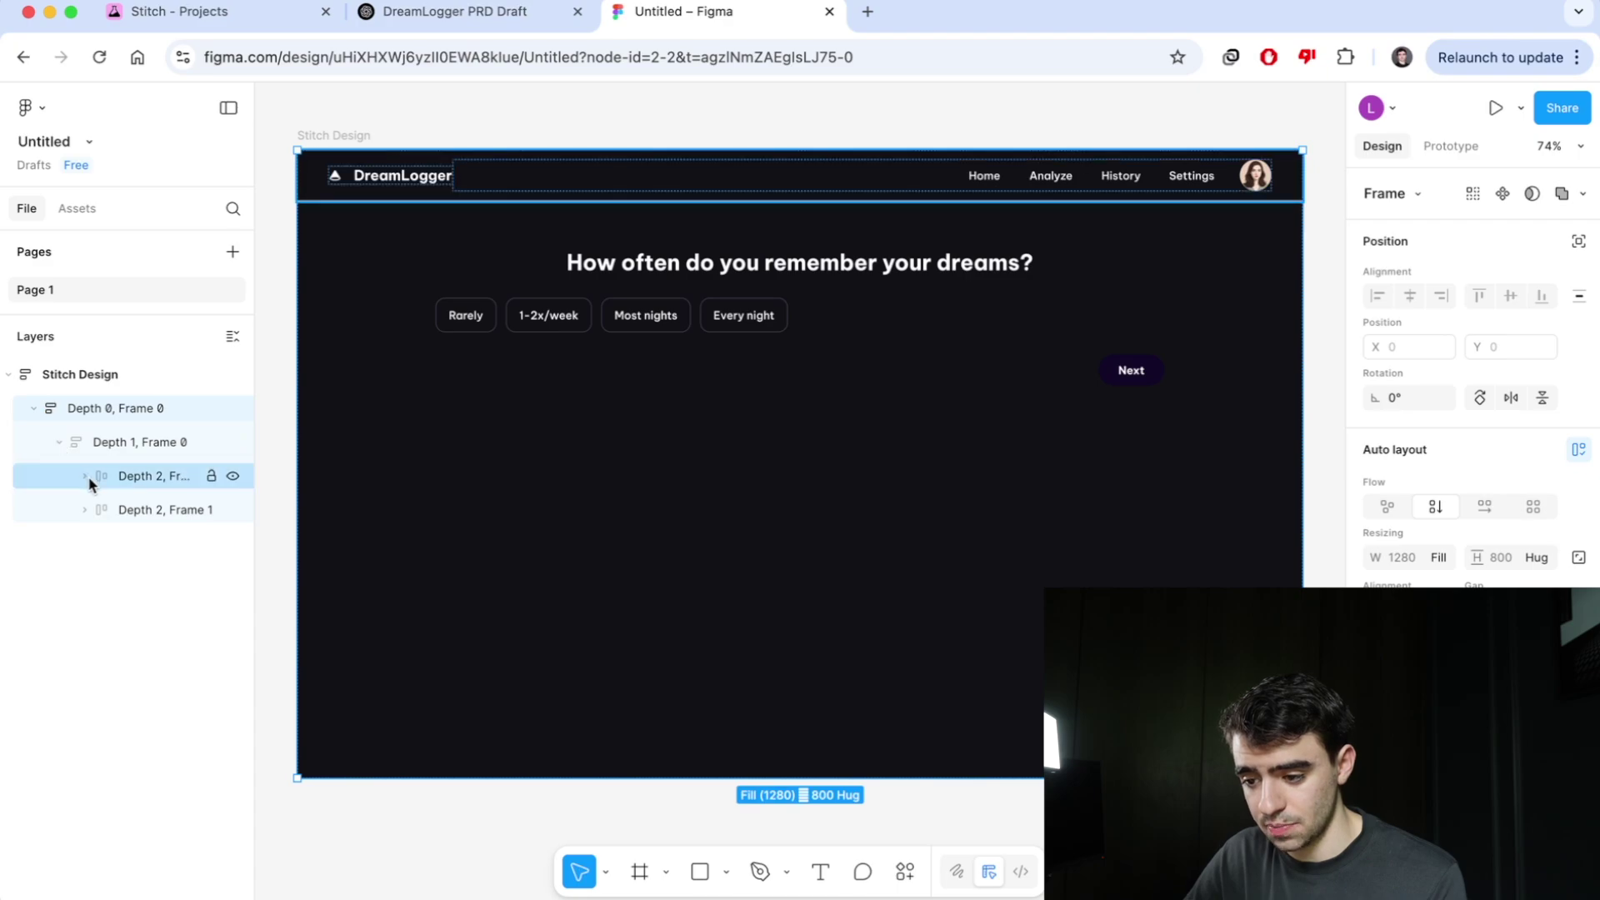
click(114, 479)
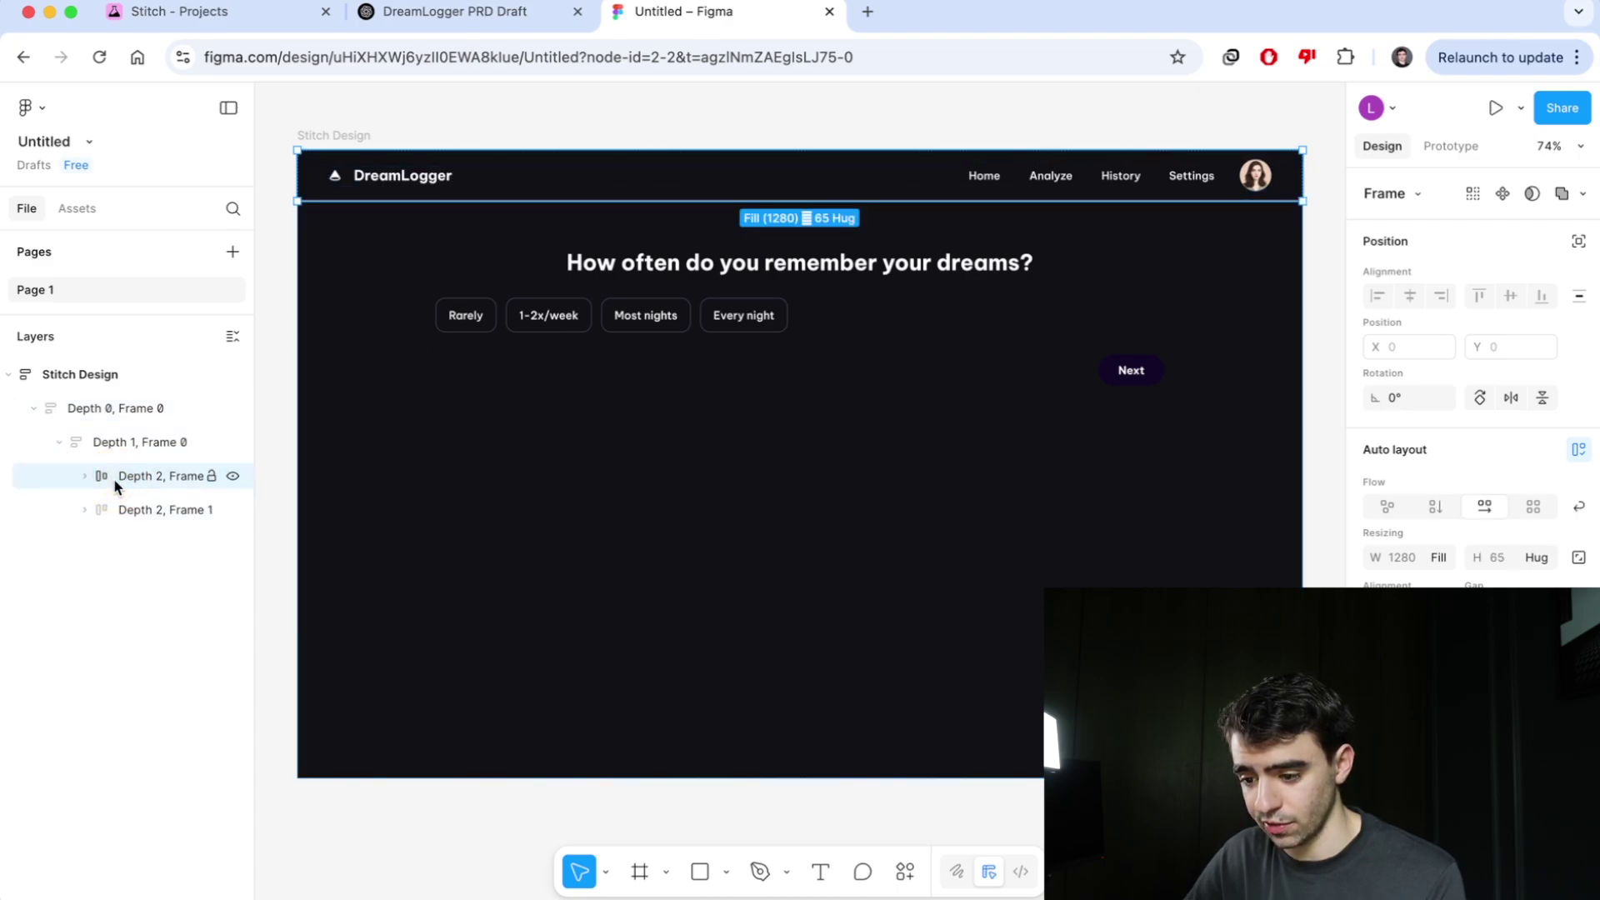
click(233, 476)
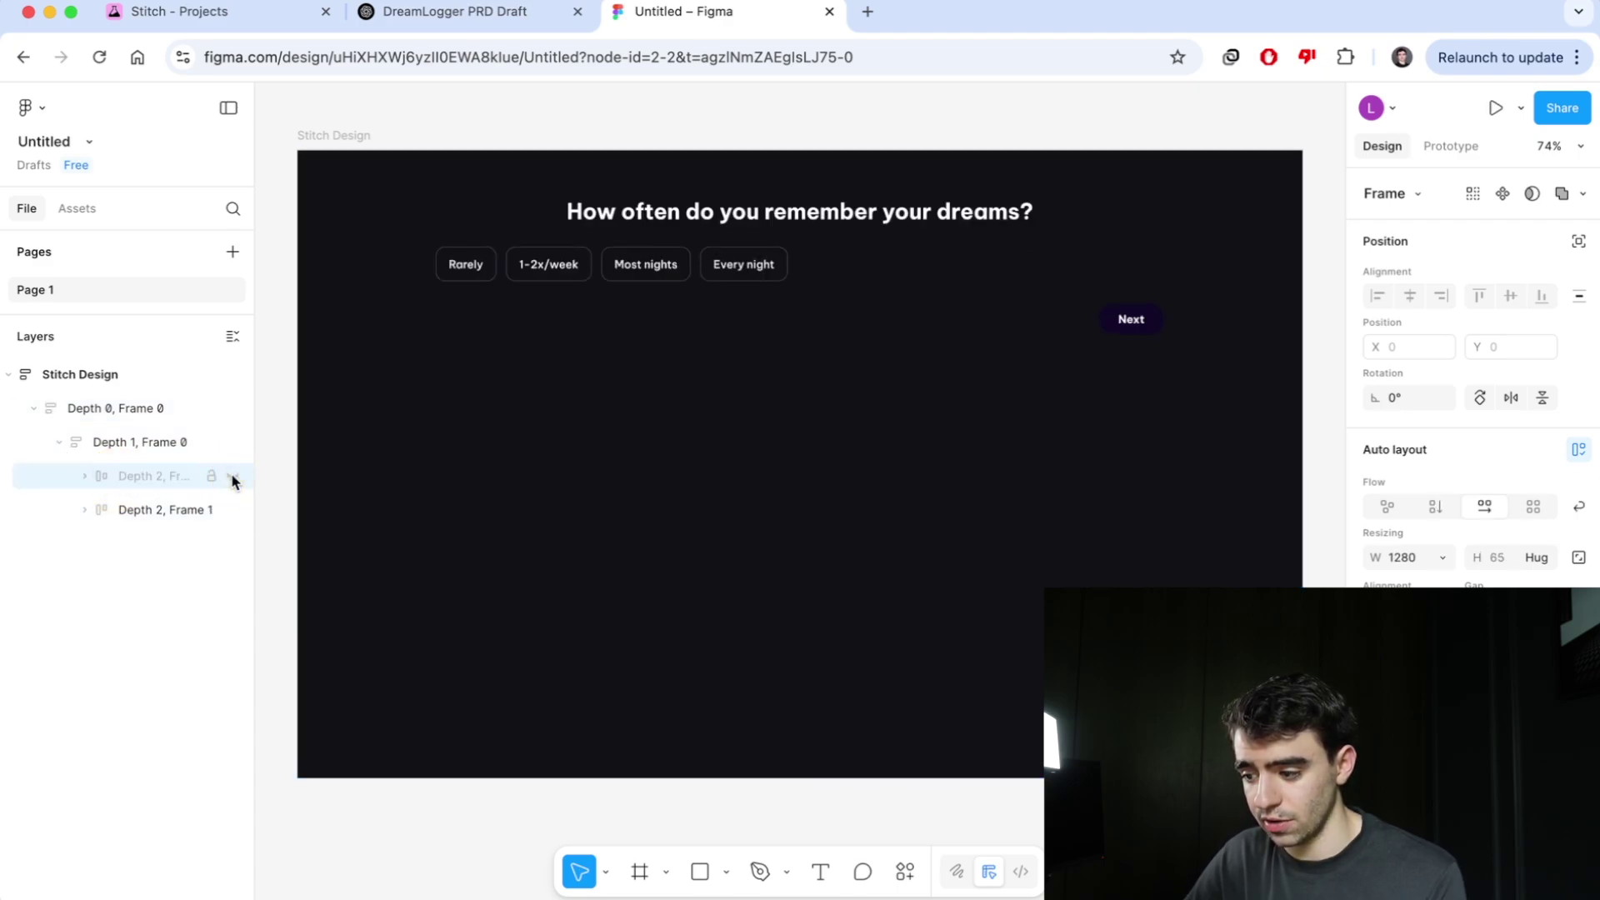
click(232, 475)
click(140, 509)
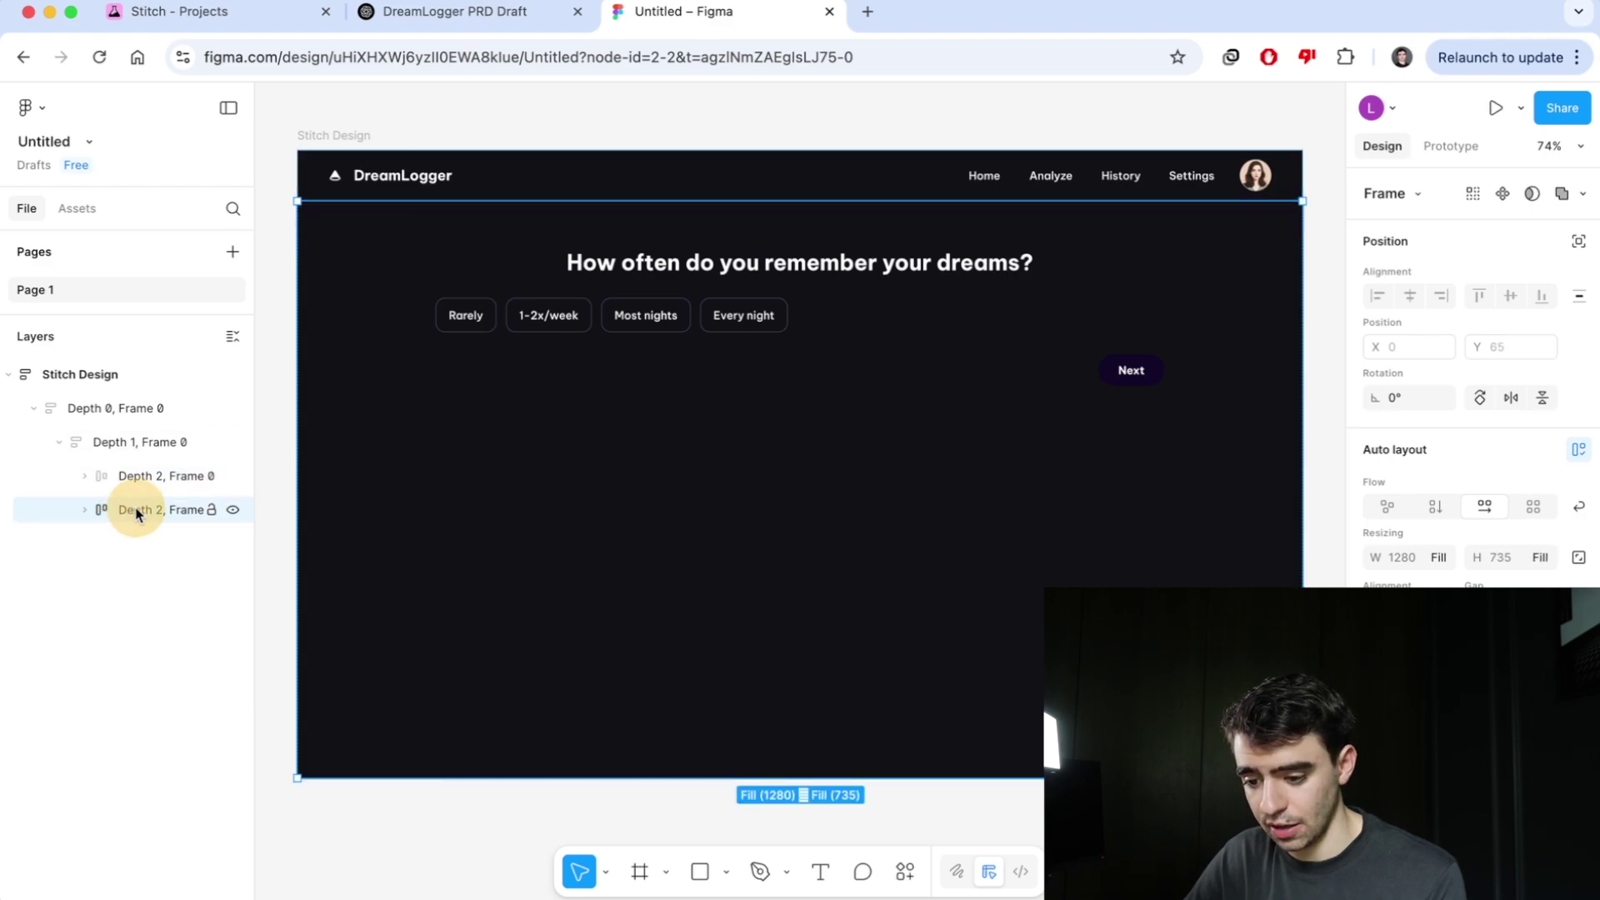
click(233, 509)
click(229, 511)
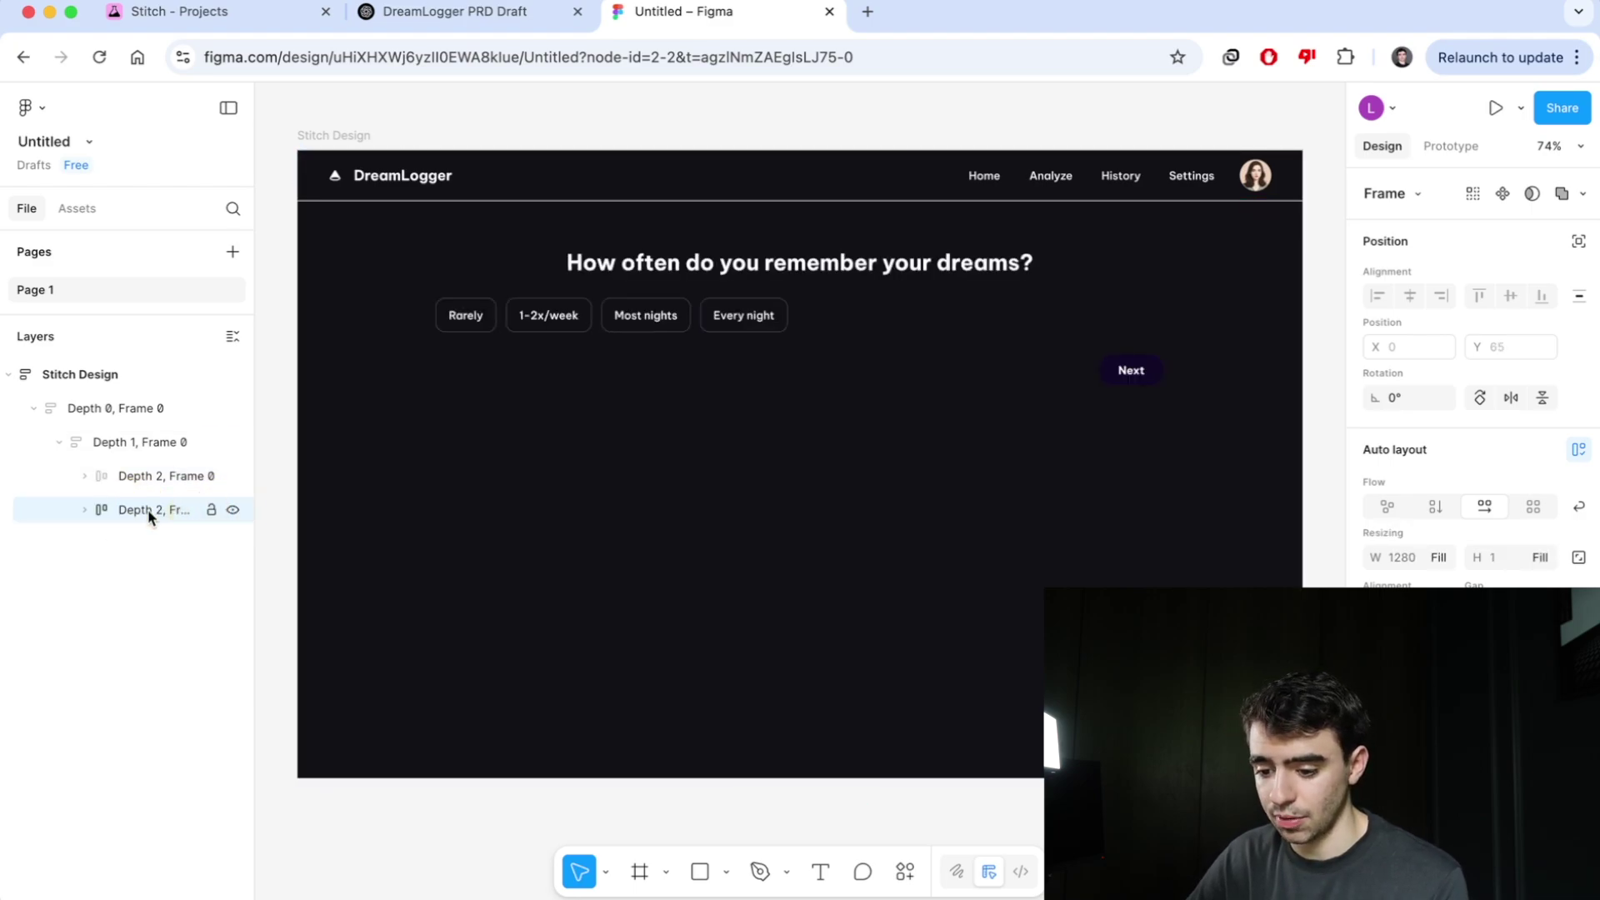
Select the 'How often do you remember your dreams?' heading and increase its font size.
click(84, 509)
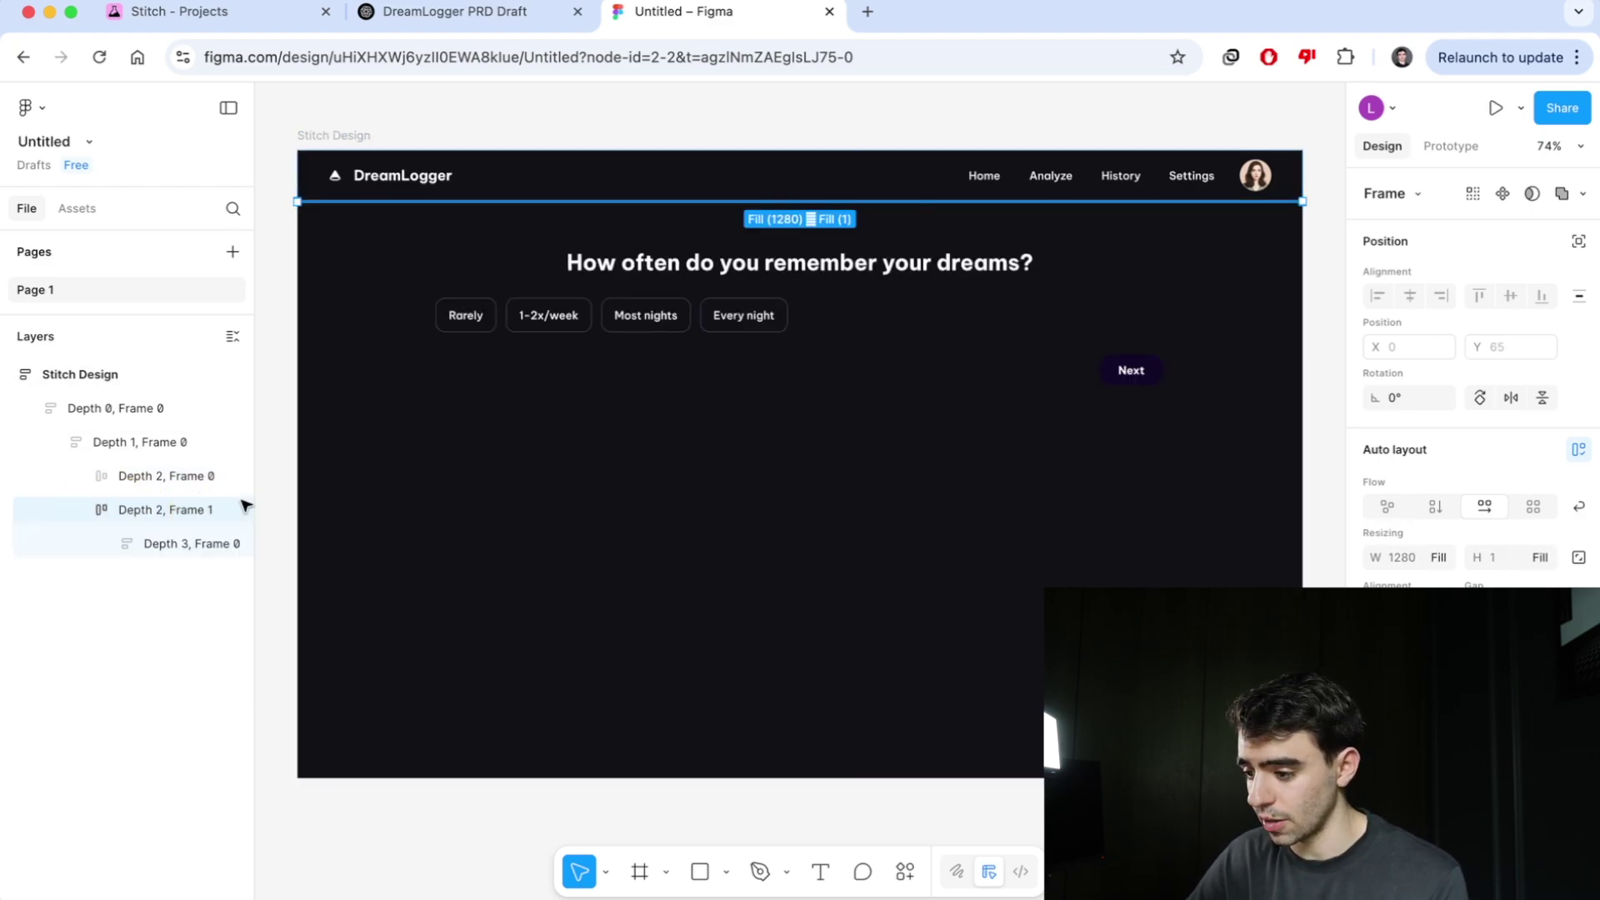
click(109, 544)
click(172, 578)
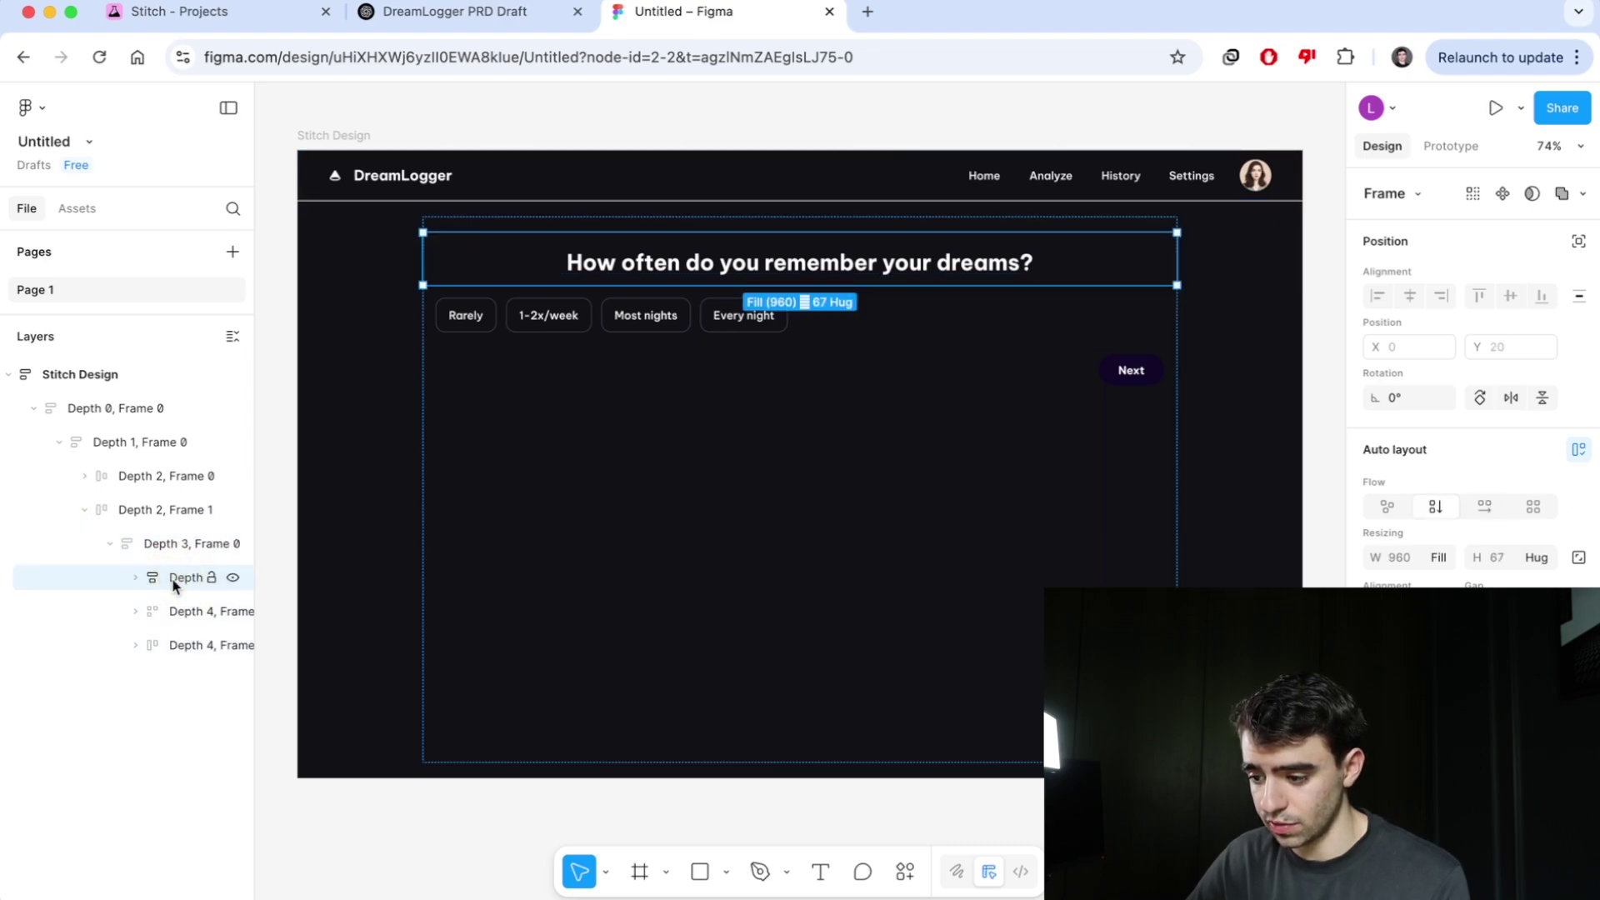
click(232, 578)
click(230, 578)
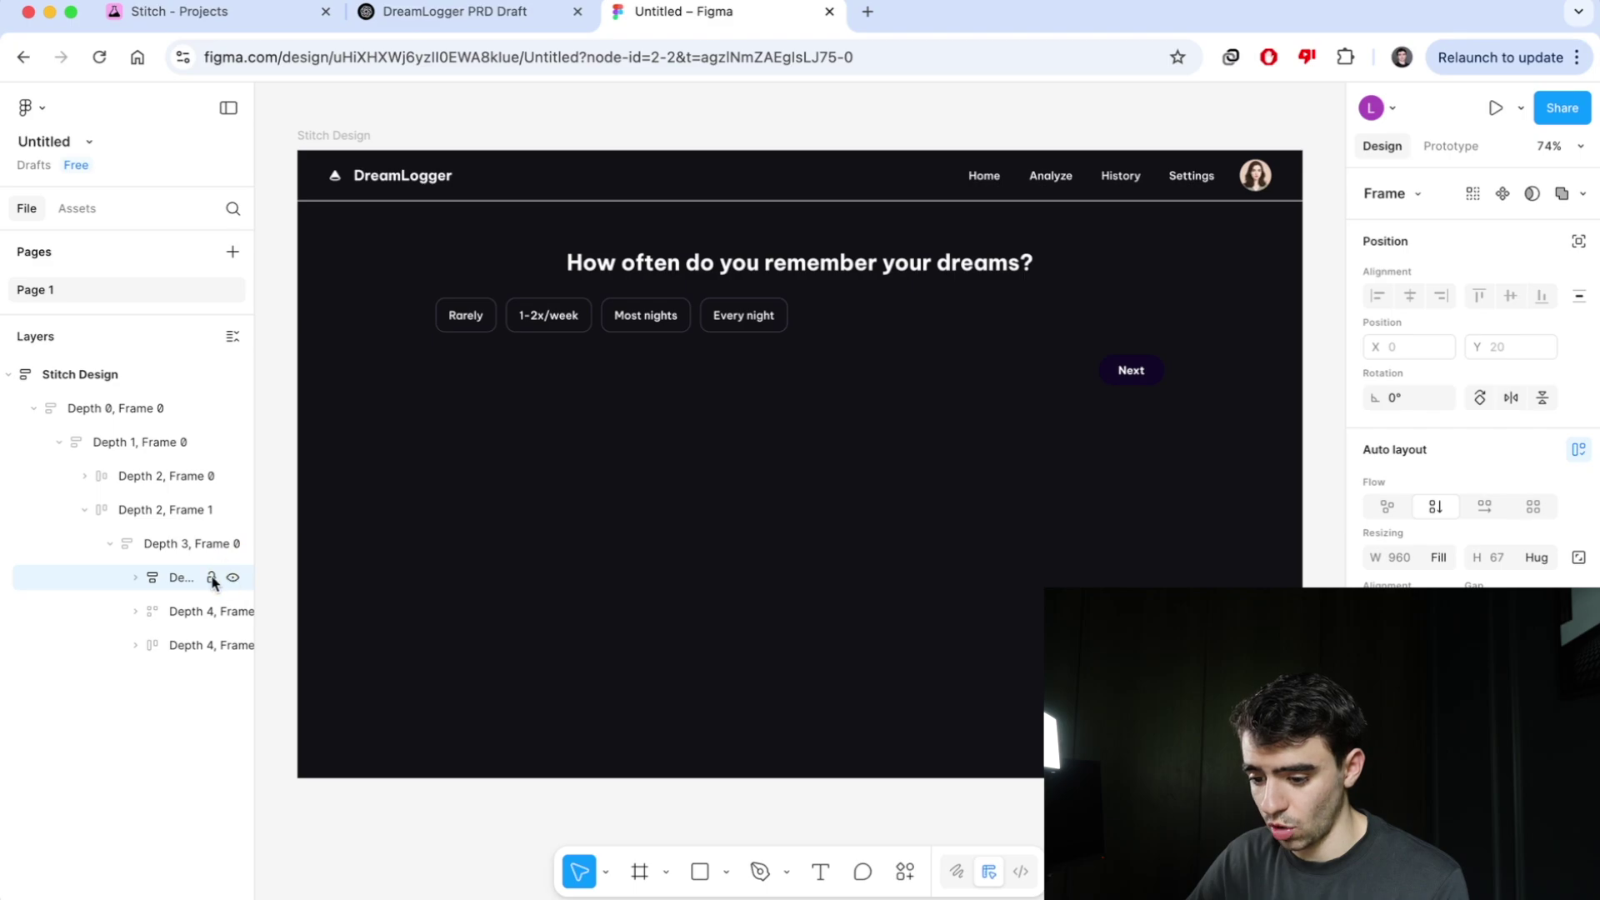
click(135, 577)
click(193, 609)
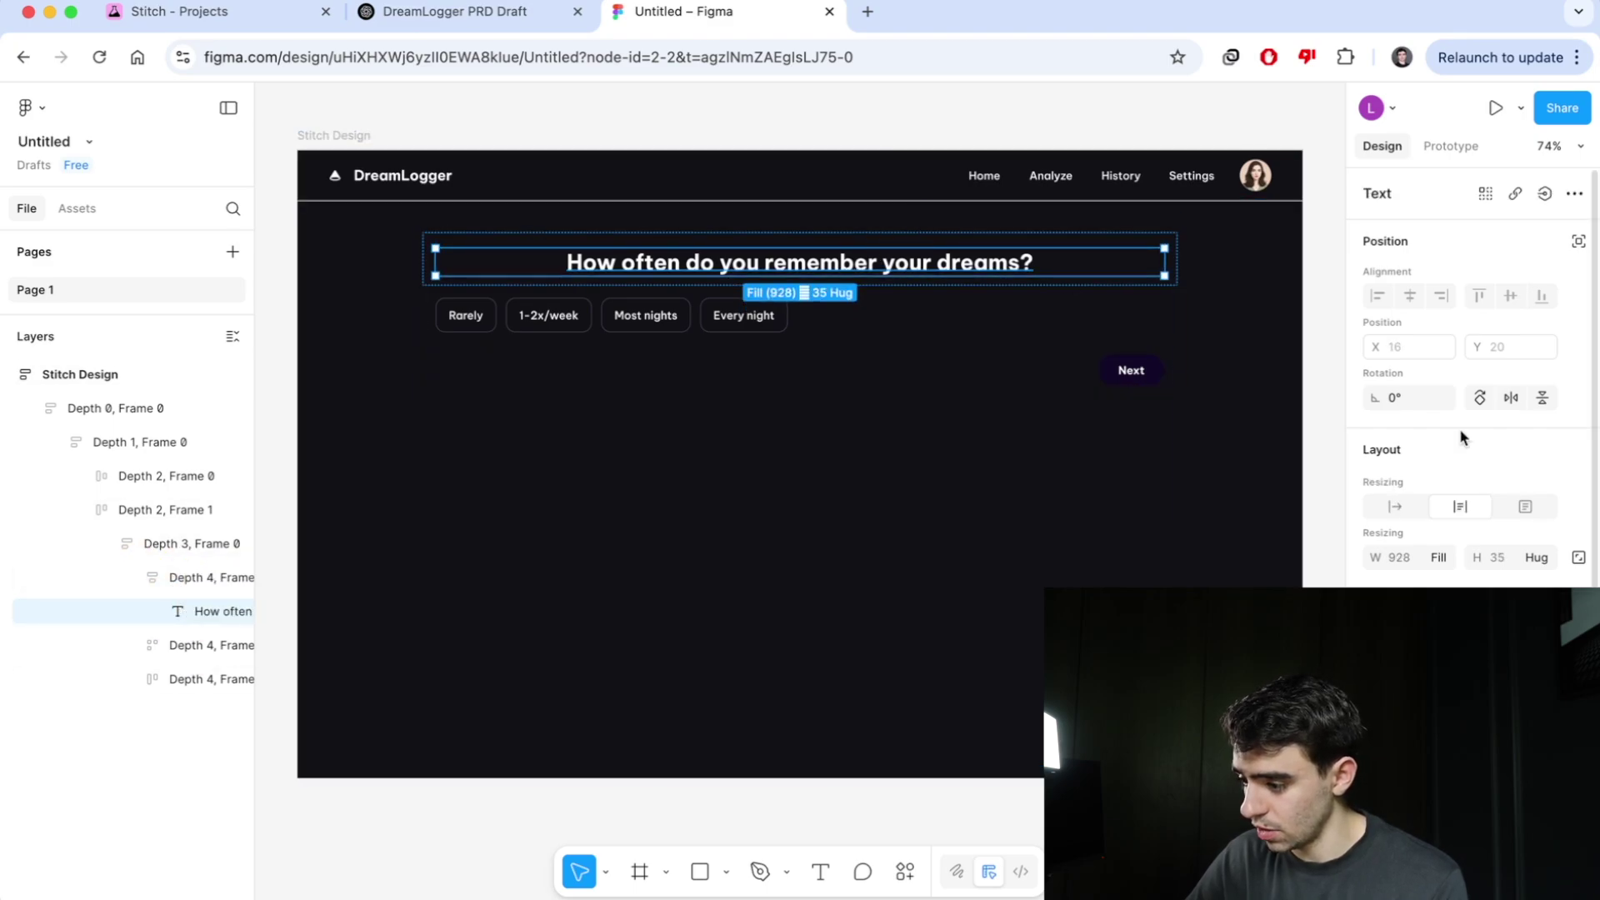
scroll(1472, 383, down, 3)
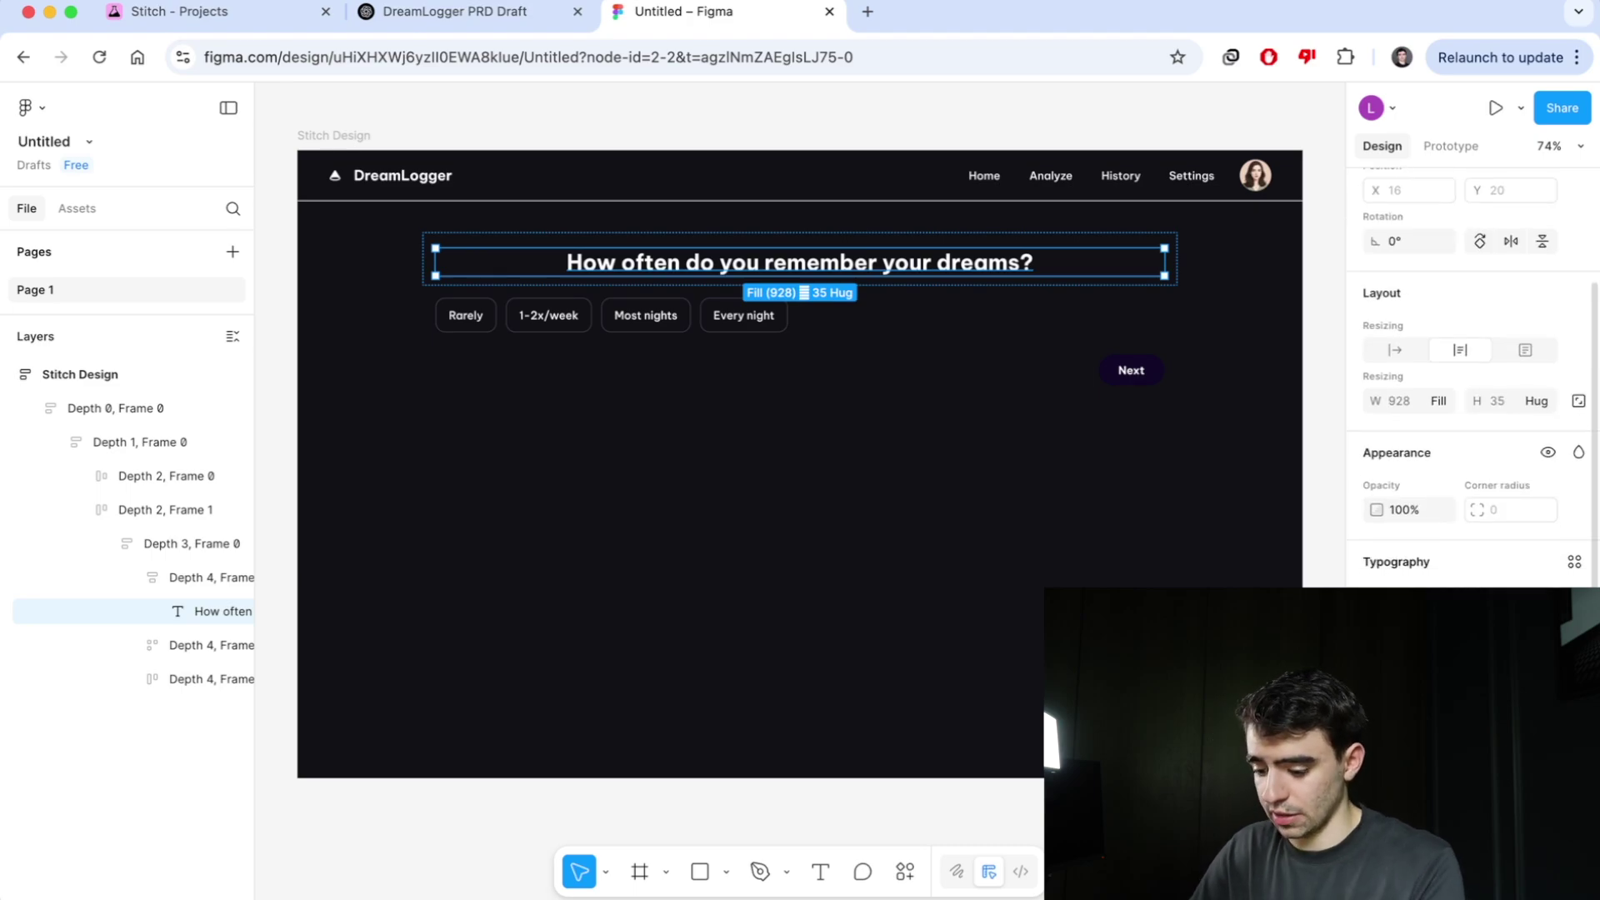
key(super+shift+period)
click(835, 447)
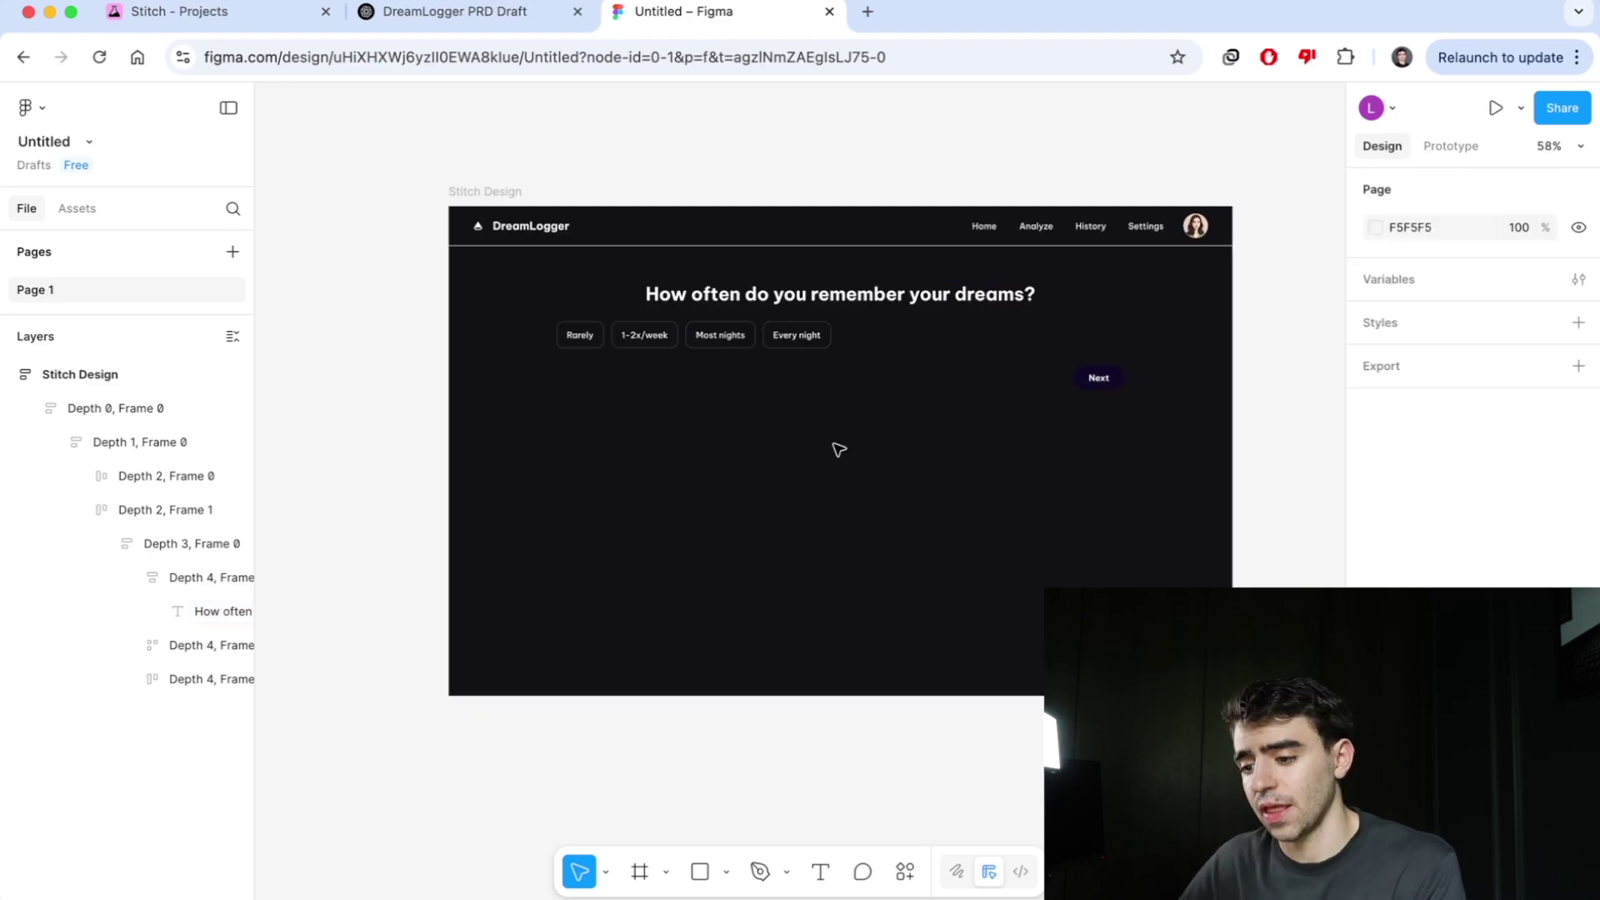
click(192, 11)
scroll(807, 443, right, 10)
key(super+3)
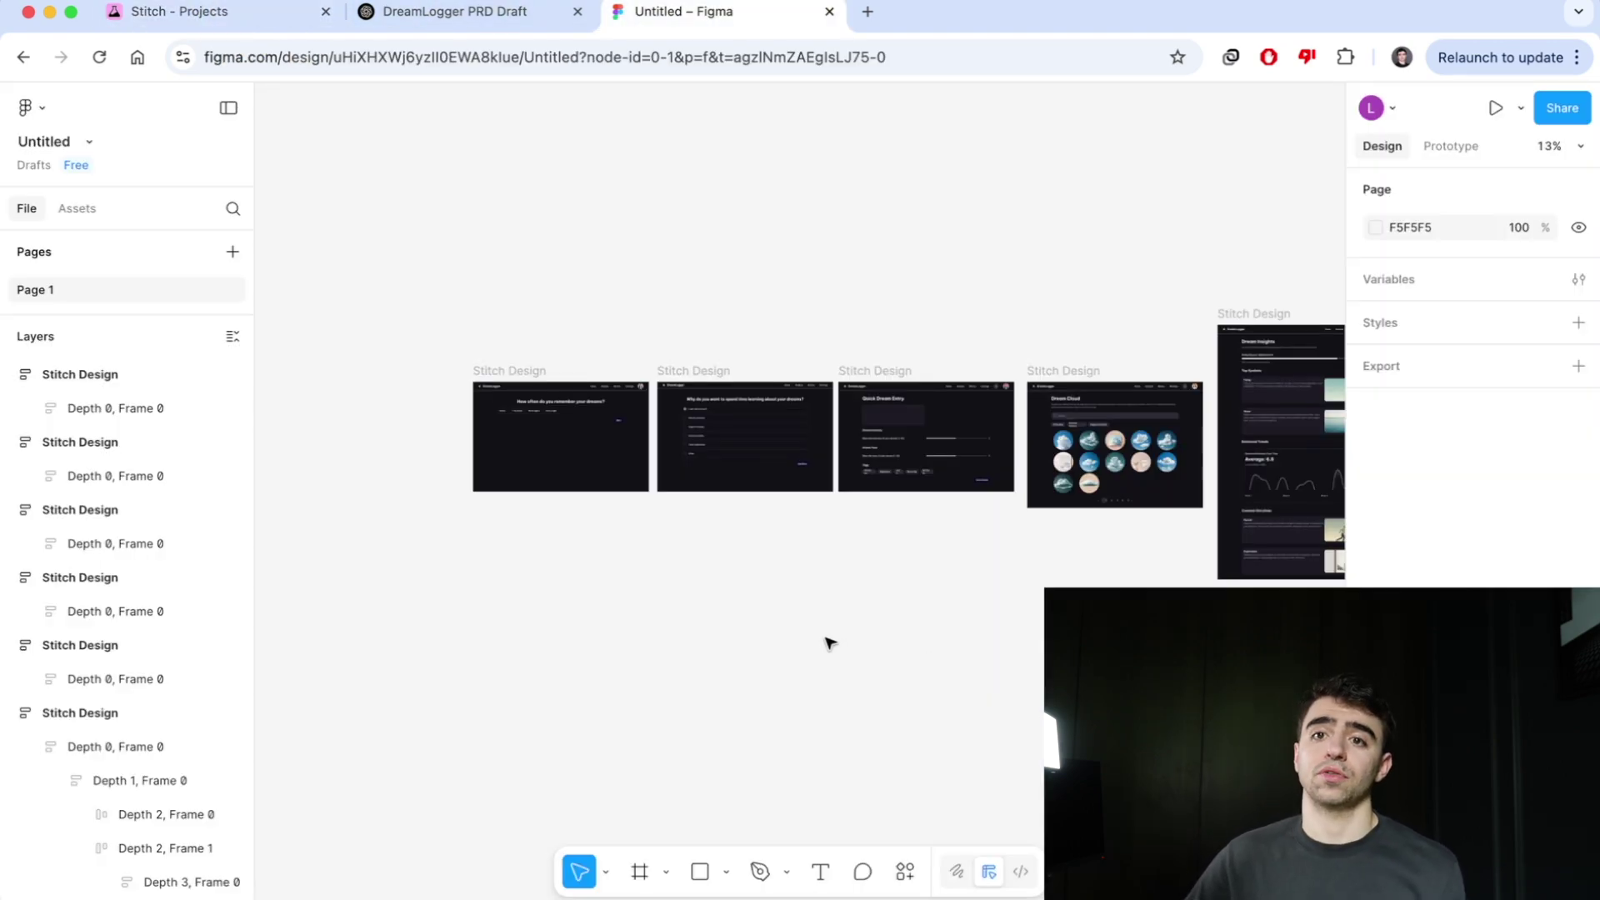
click(605, 428)
scroll(602, 426, up, 5)
scroll(775, 475, right, 10)
scroll(776, 477, left, 15)
scroll(776, 479, right, 5)
scroll(775, 479, down, 2)
click(775, 481)
scroll(777, 478, down, 1)
scroll(777, 477, right, 2)
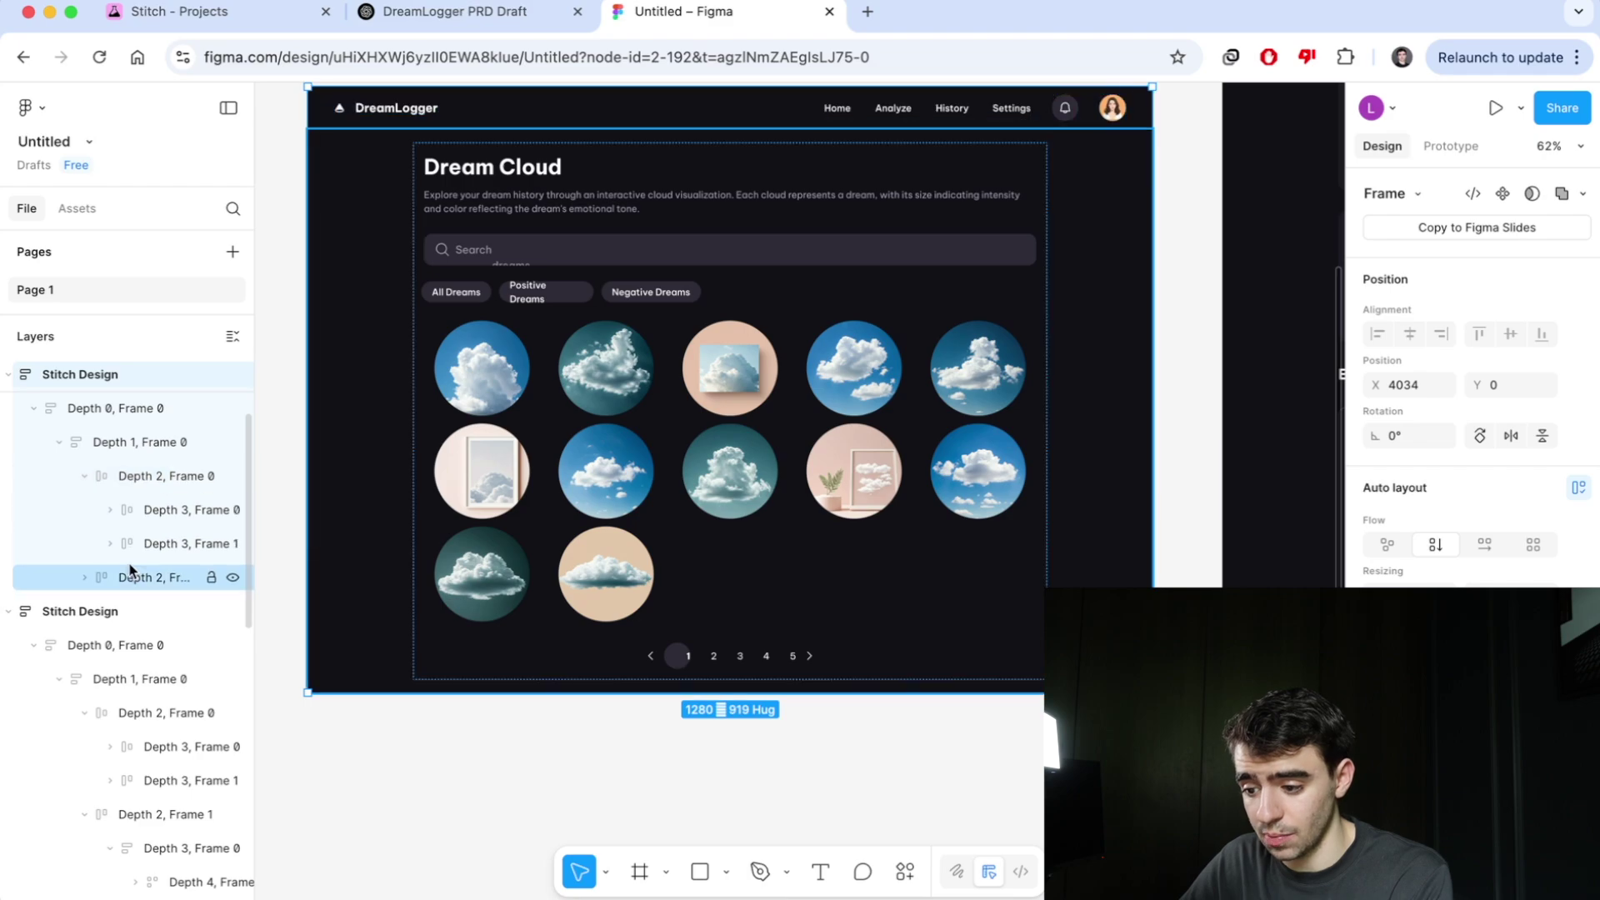
click(130, 571)
click(84, 577)
scroll(125, 577, down, 1)
click(152, 552)
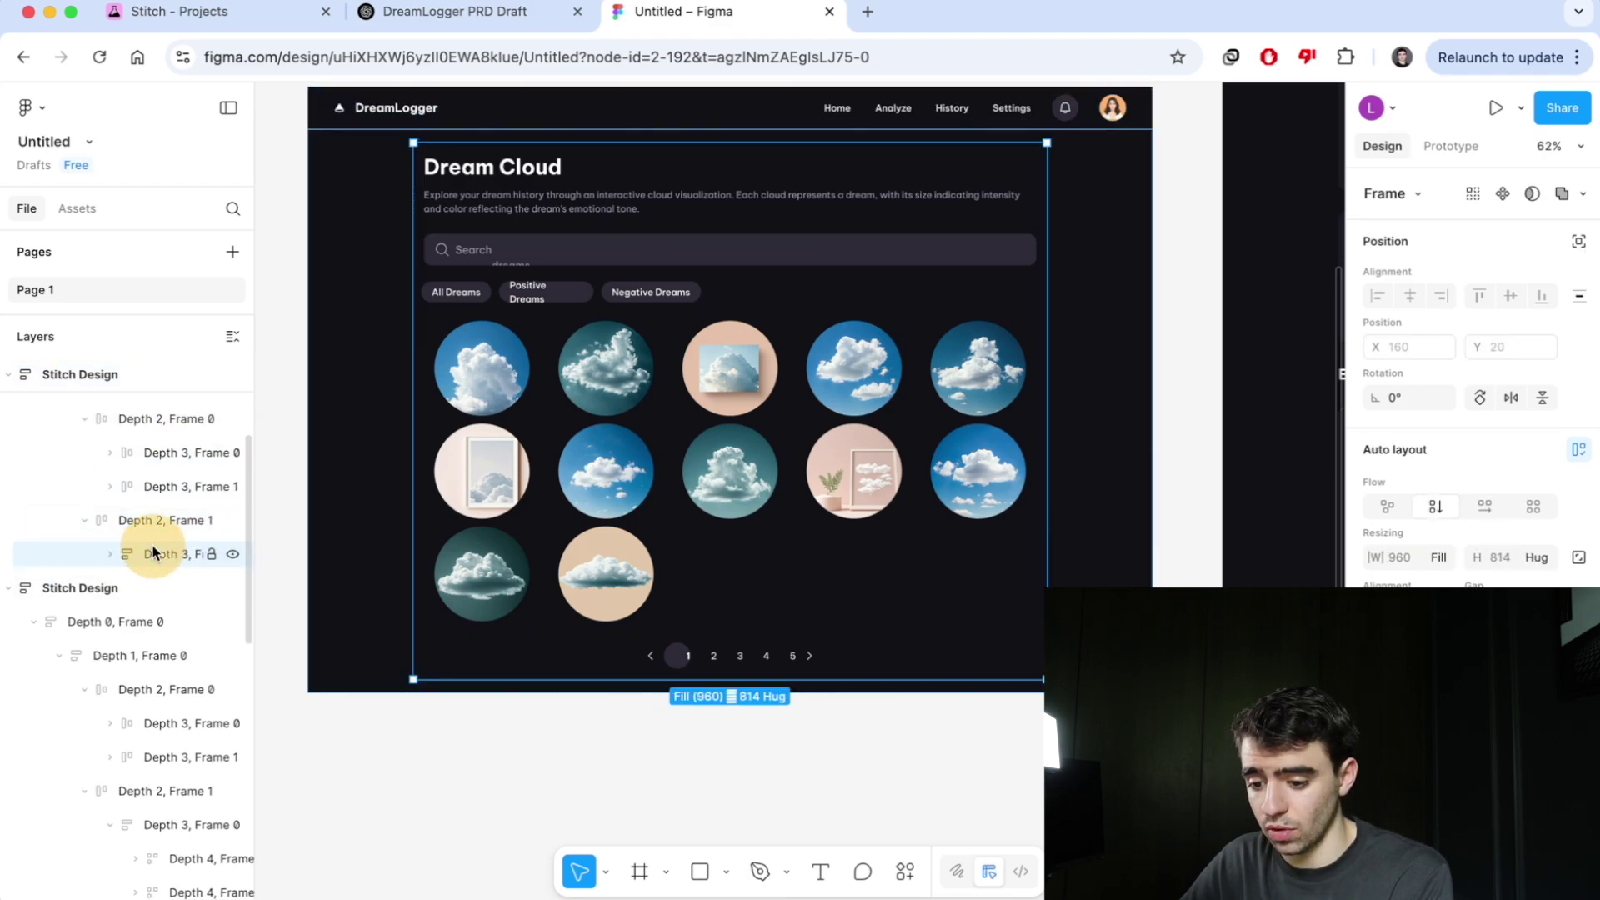
click(286, 396)
scroll(614, 422, down, 2)
scroll(709, 463, right, 10)
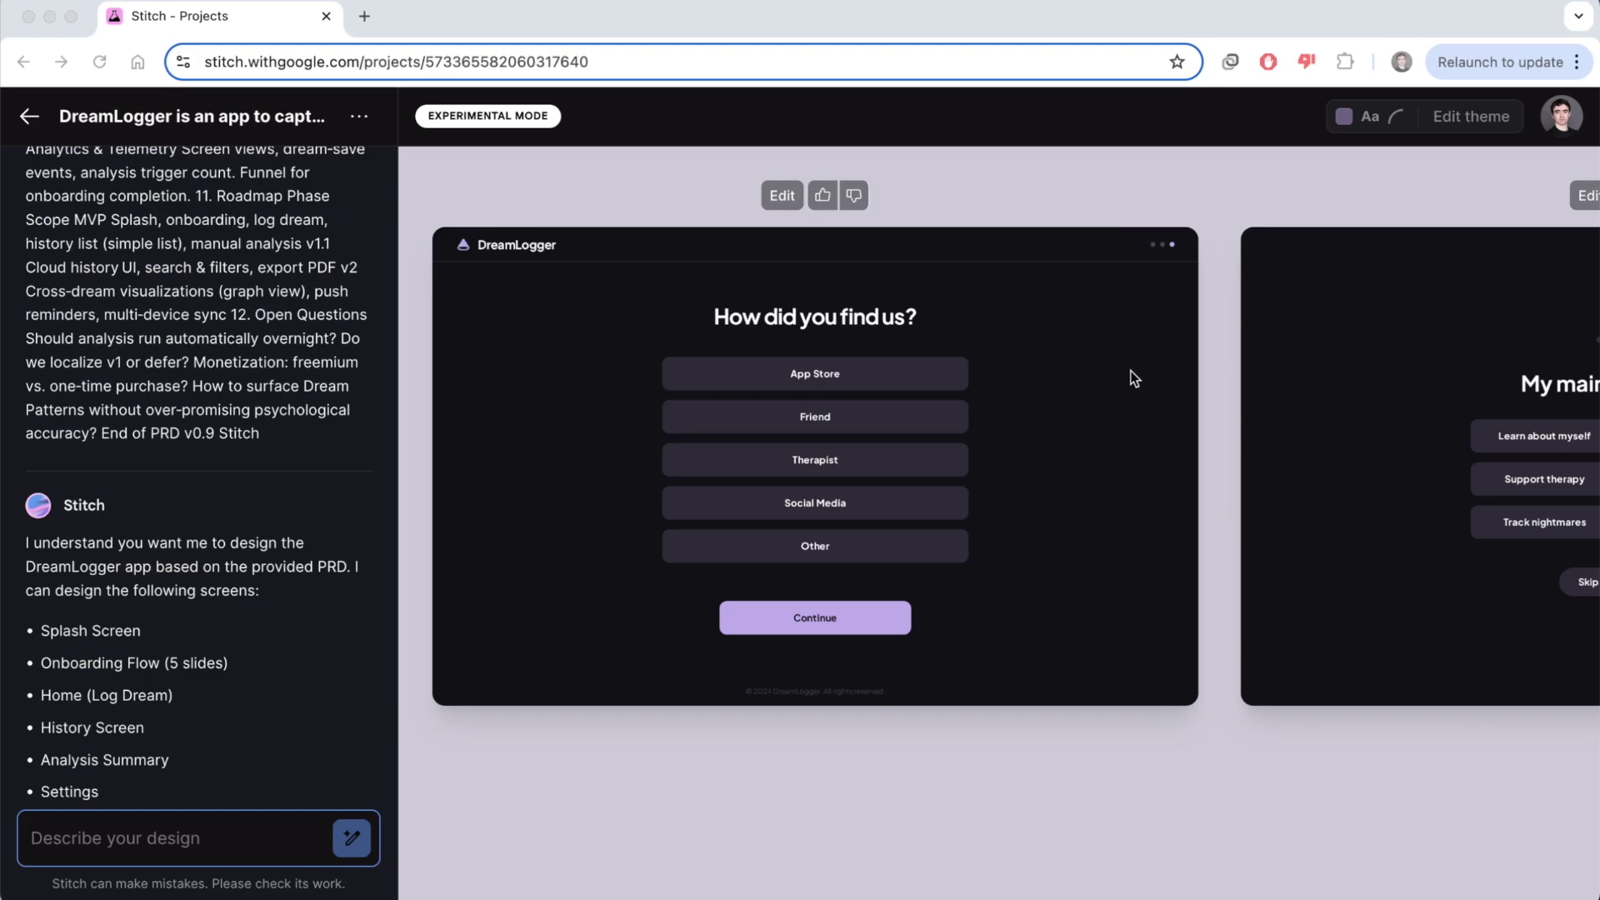
Copy the HTML code of the 'How did you find us?' onboarding screen.
click(1024, 493)
click(1038, 366)
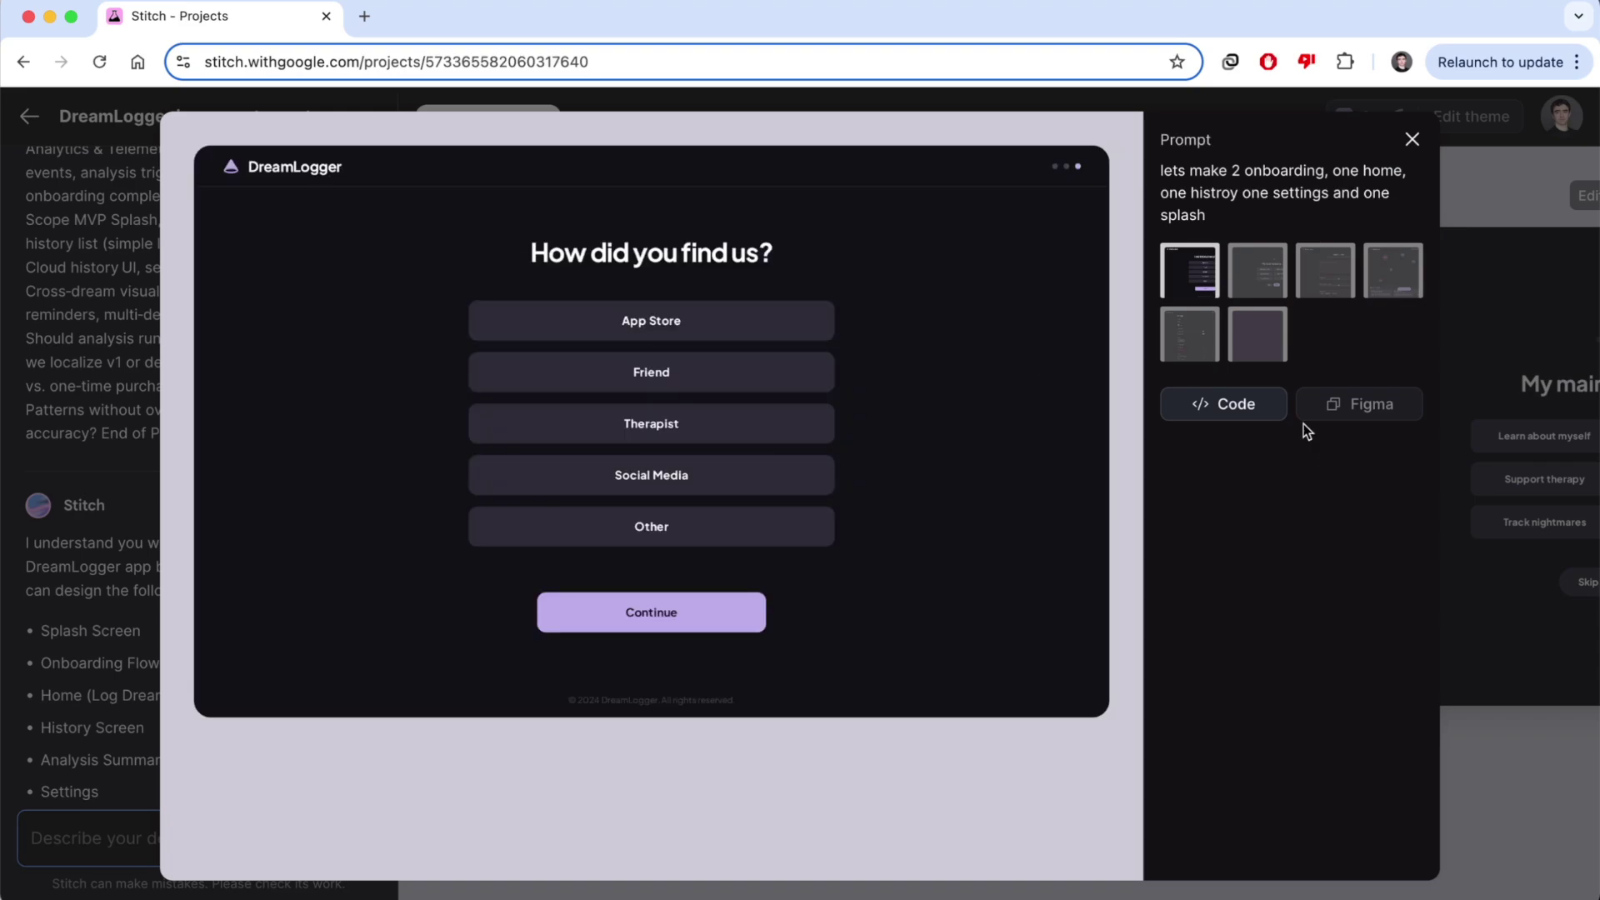
click(1229, 405)
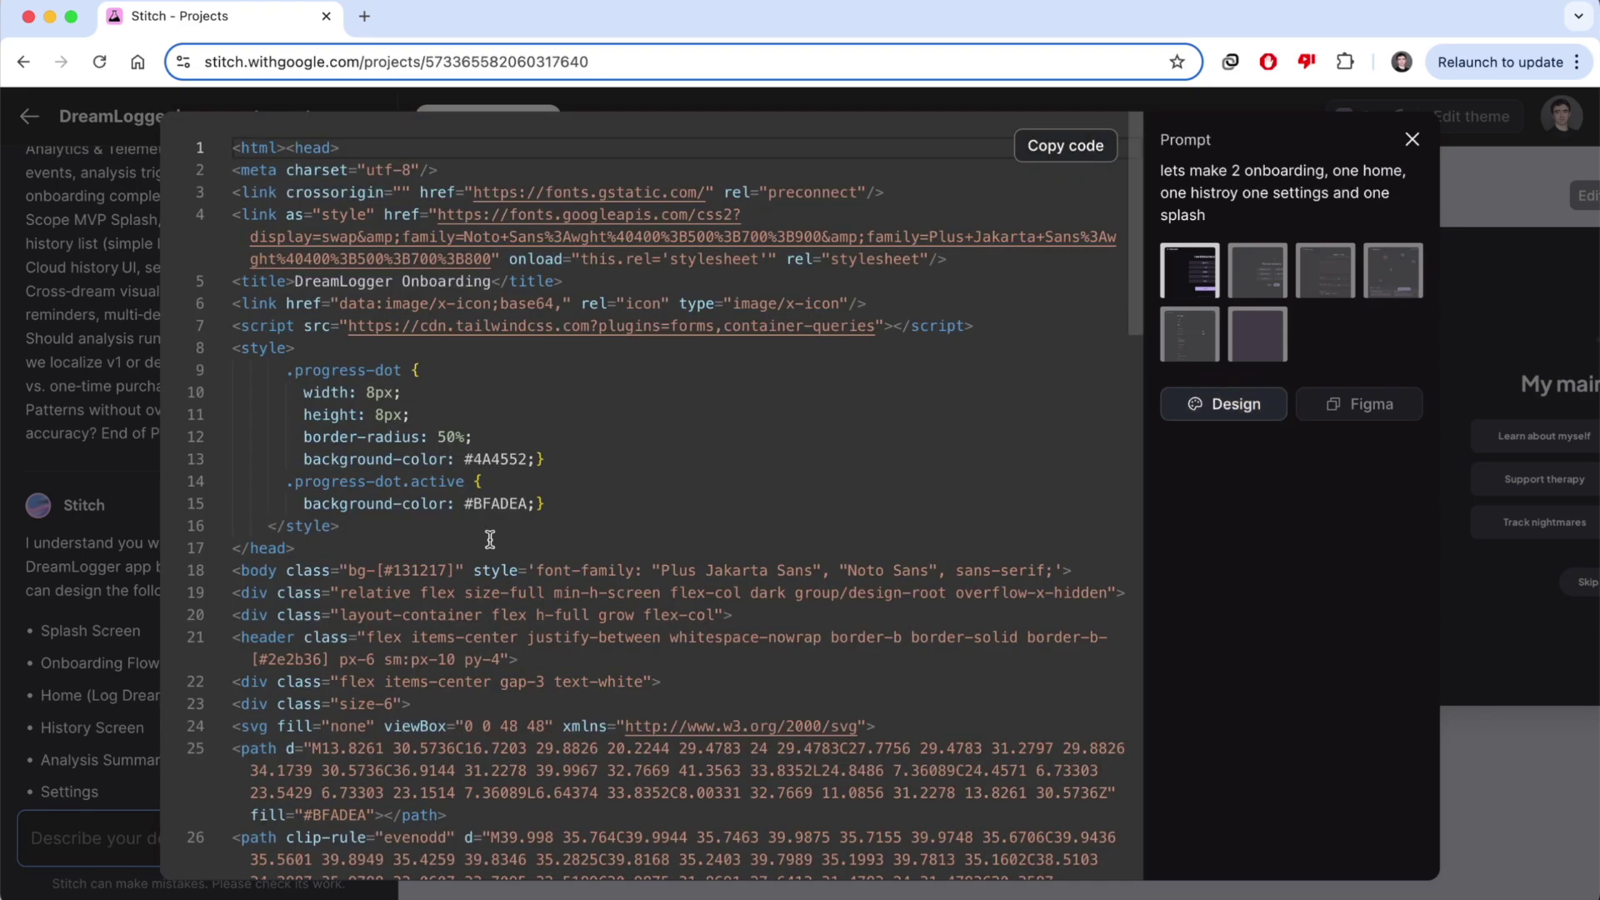
scroll(489, 537, down, 10)
scroll(490, 540, down, 10)
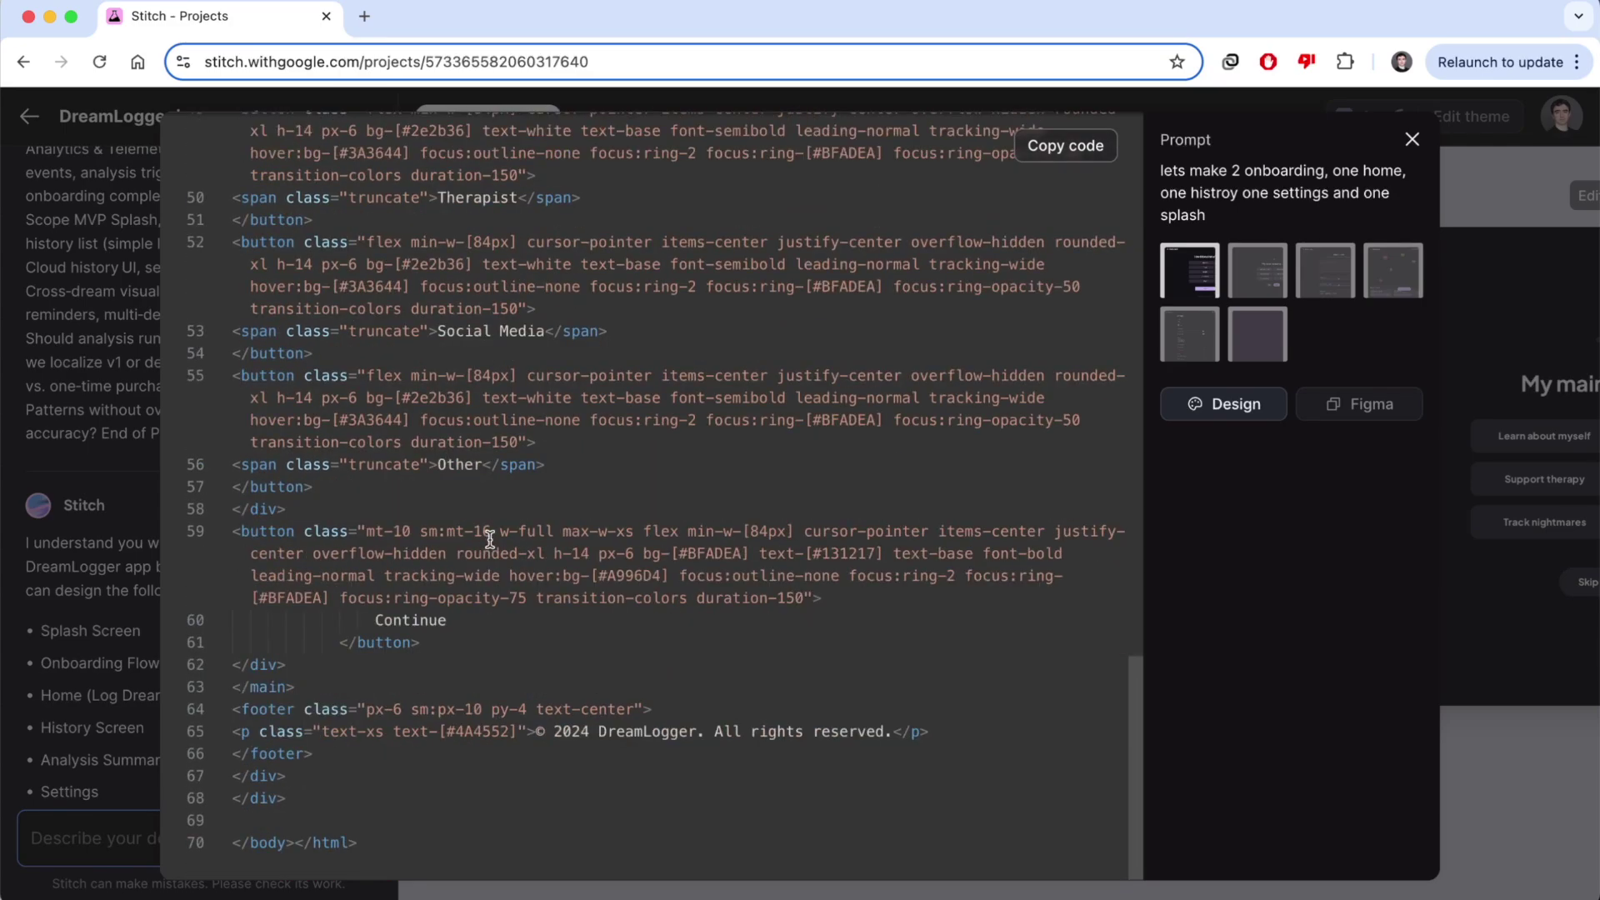
click(1064, 146)
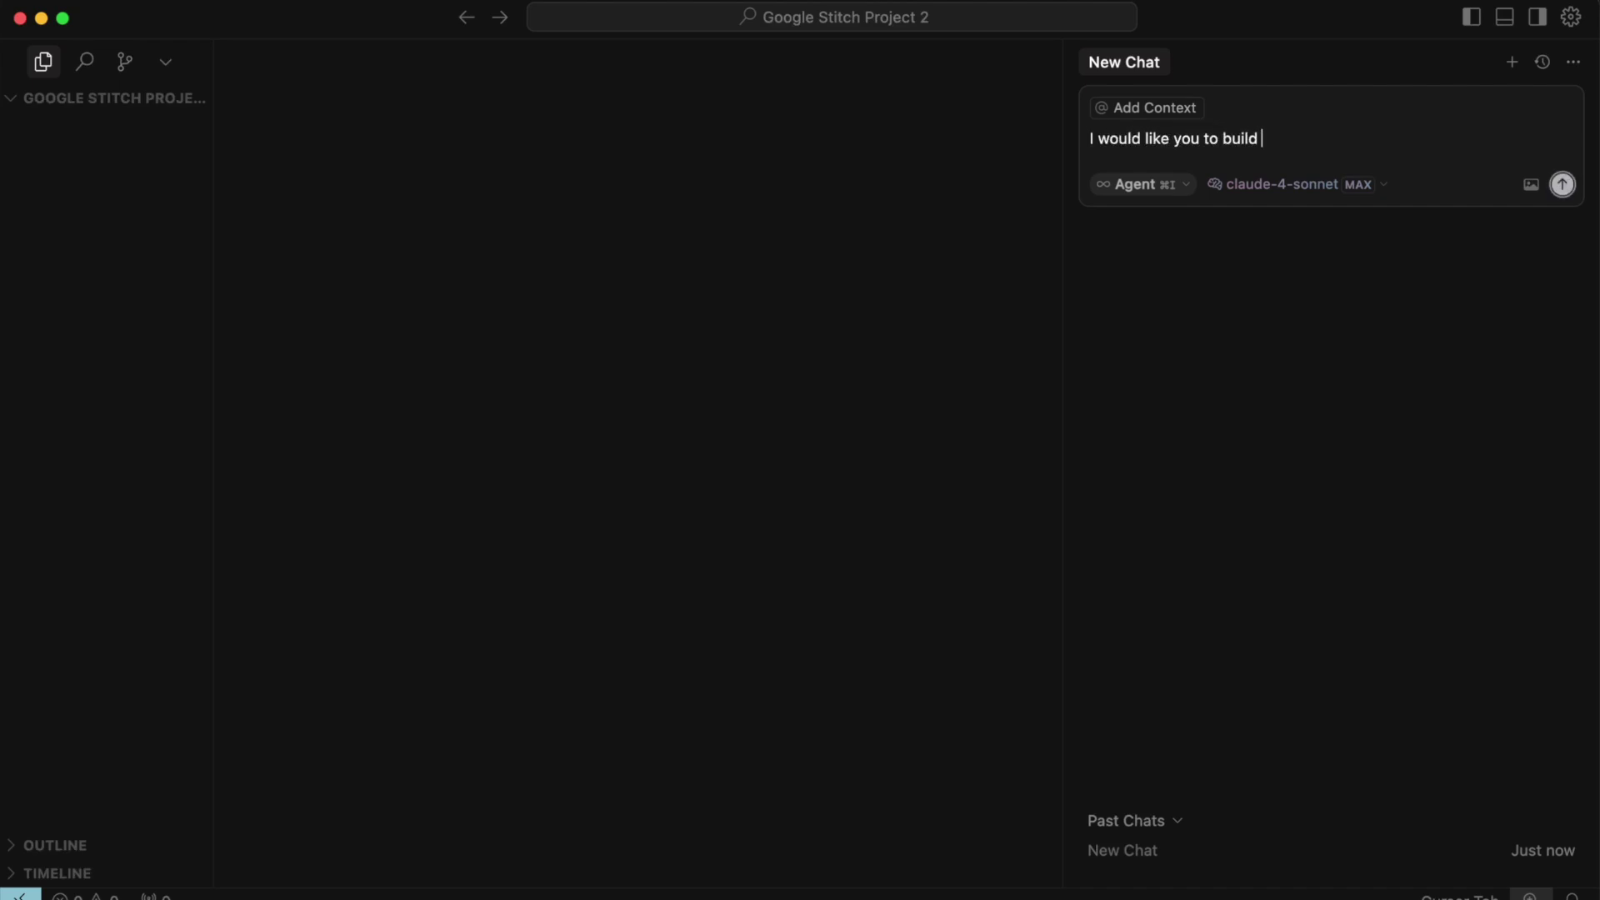
Type the build request with an 'HTML:' label and paste the onboarding screen's HTML.
text( to build me this app functionally, I w)
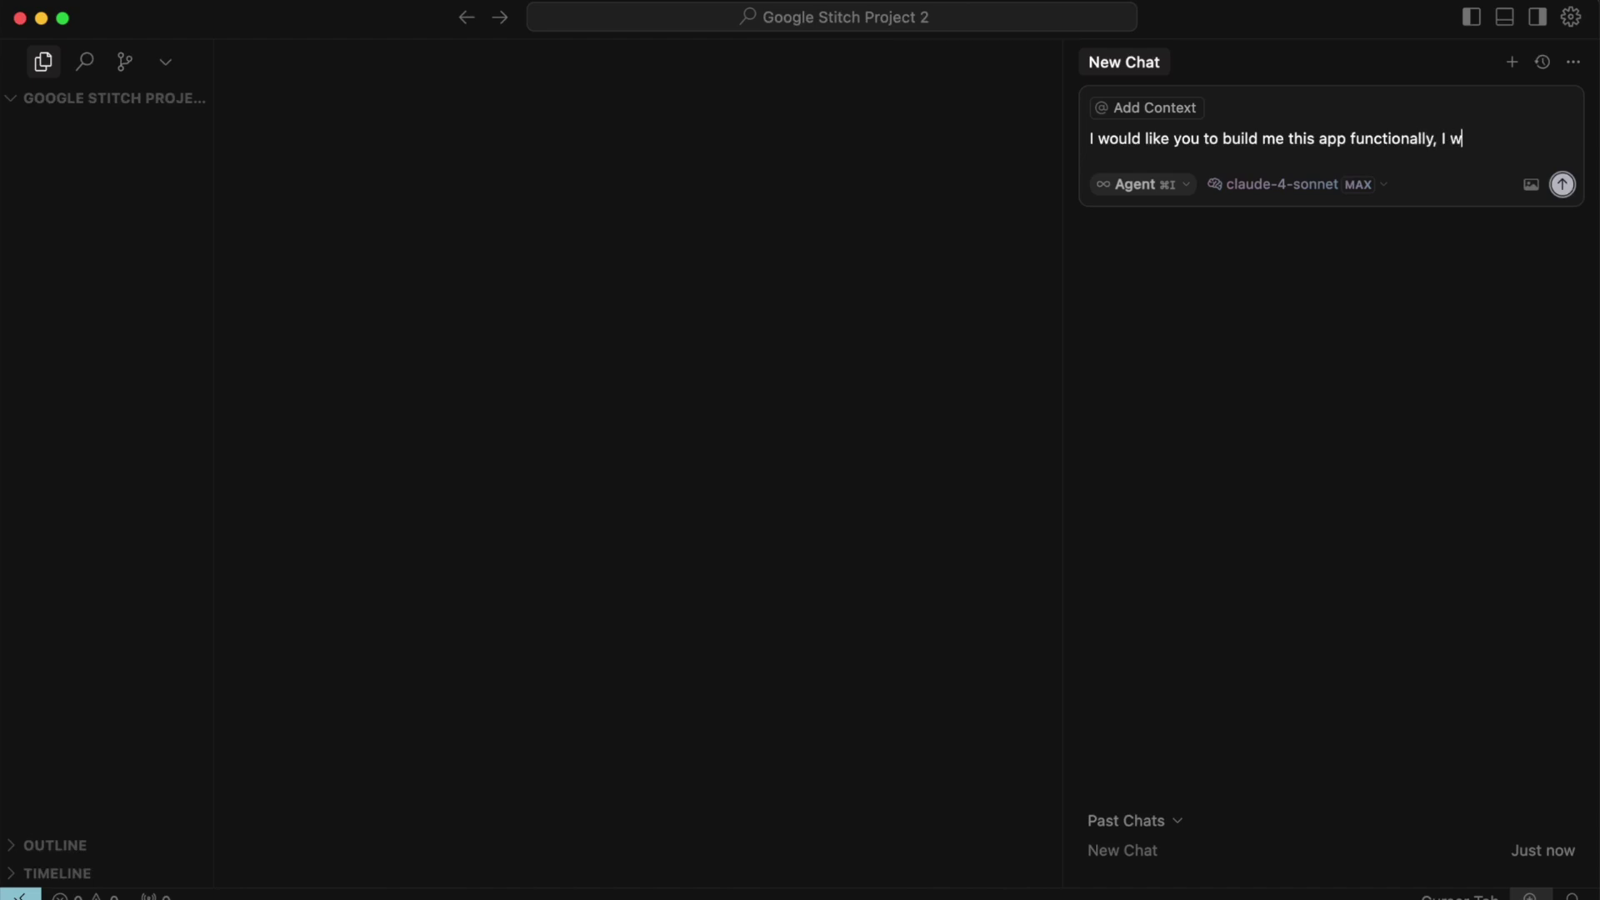
text(ill give you the HT)
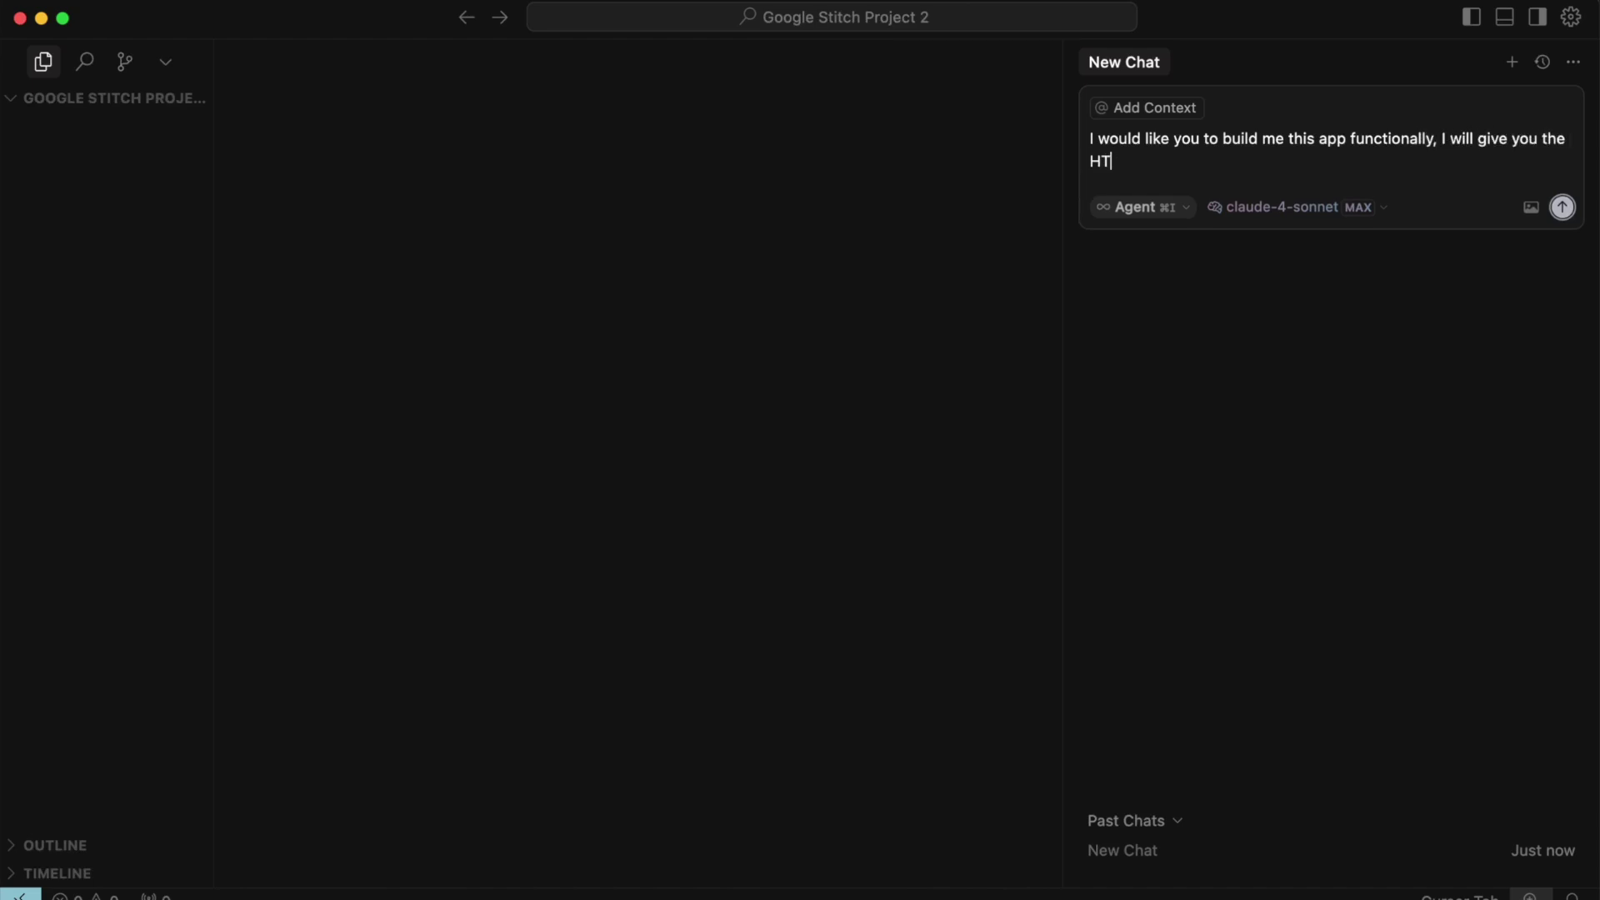
text(ML and the PRD.)
key(shift+Return)
key(shift+Return)
text(HTML:)
key(shift+Return)
key(shift+Return)
key(super+v)
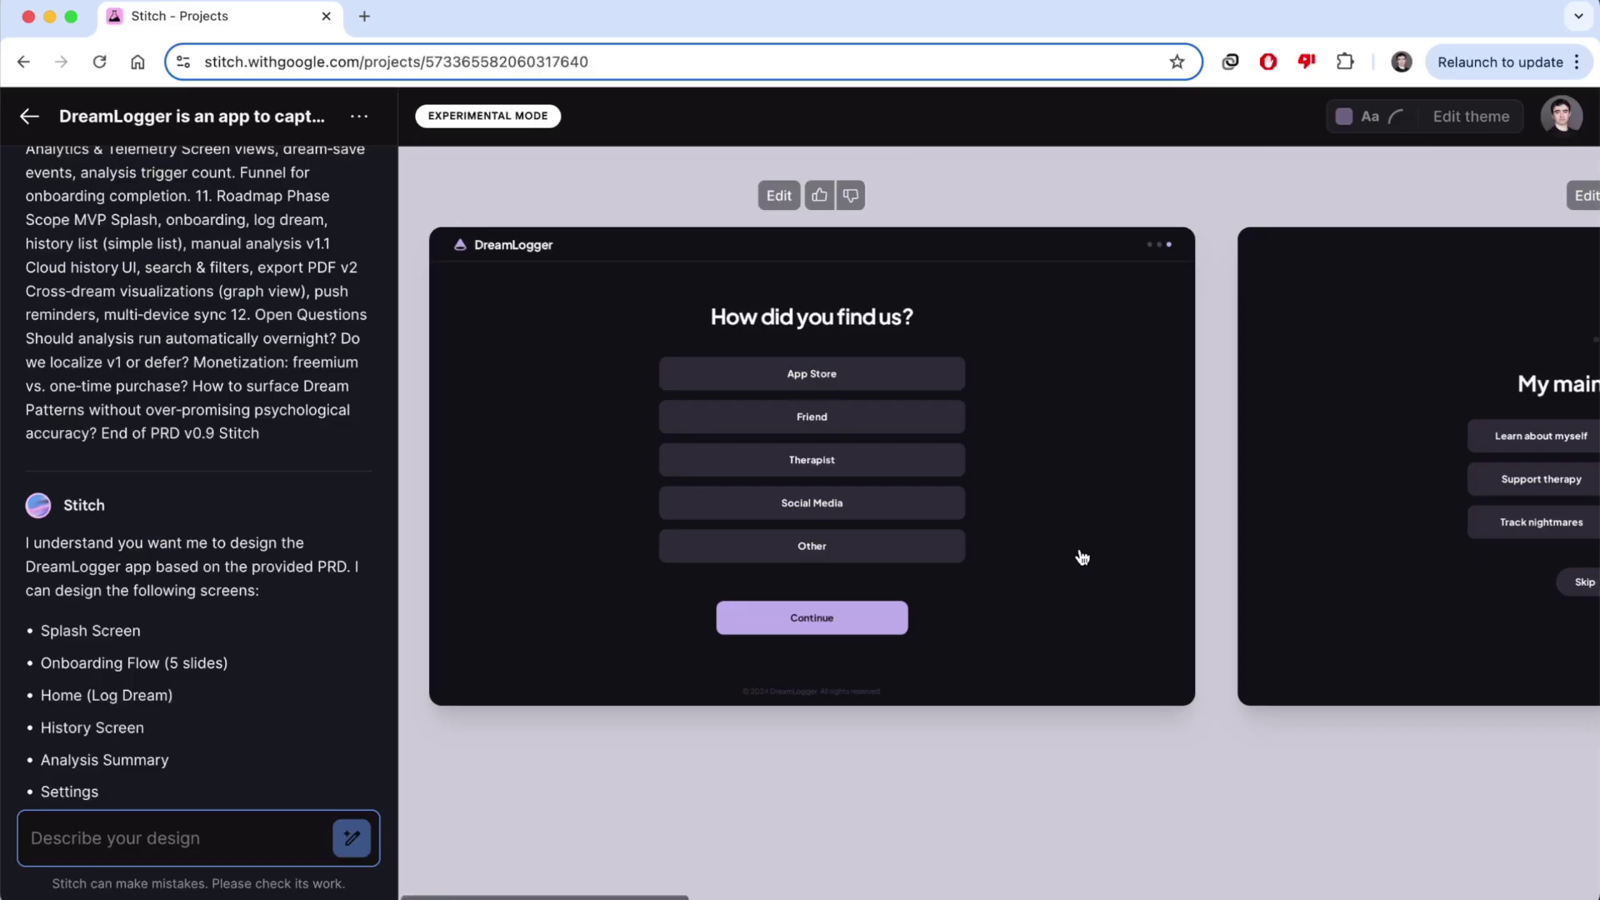
Copy the Home screen's HTML from Stitch and paste it into the chat.
scroll(1081, 557, right, 3)
scroll(1081, 556, right, 5)
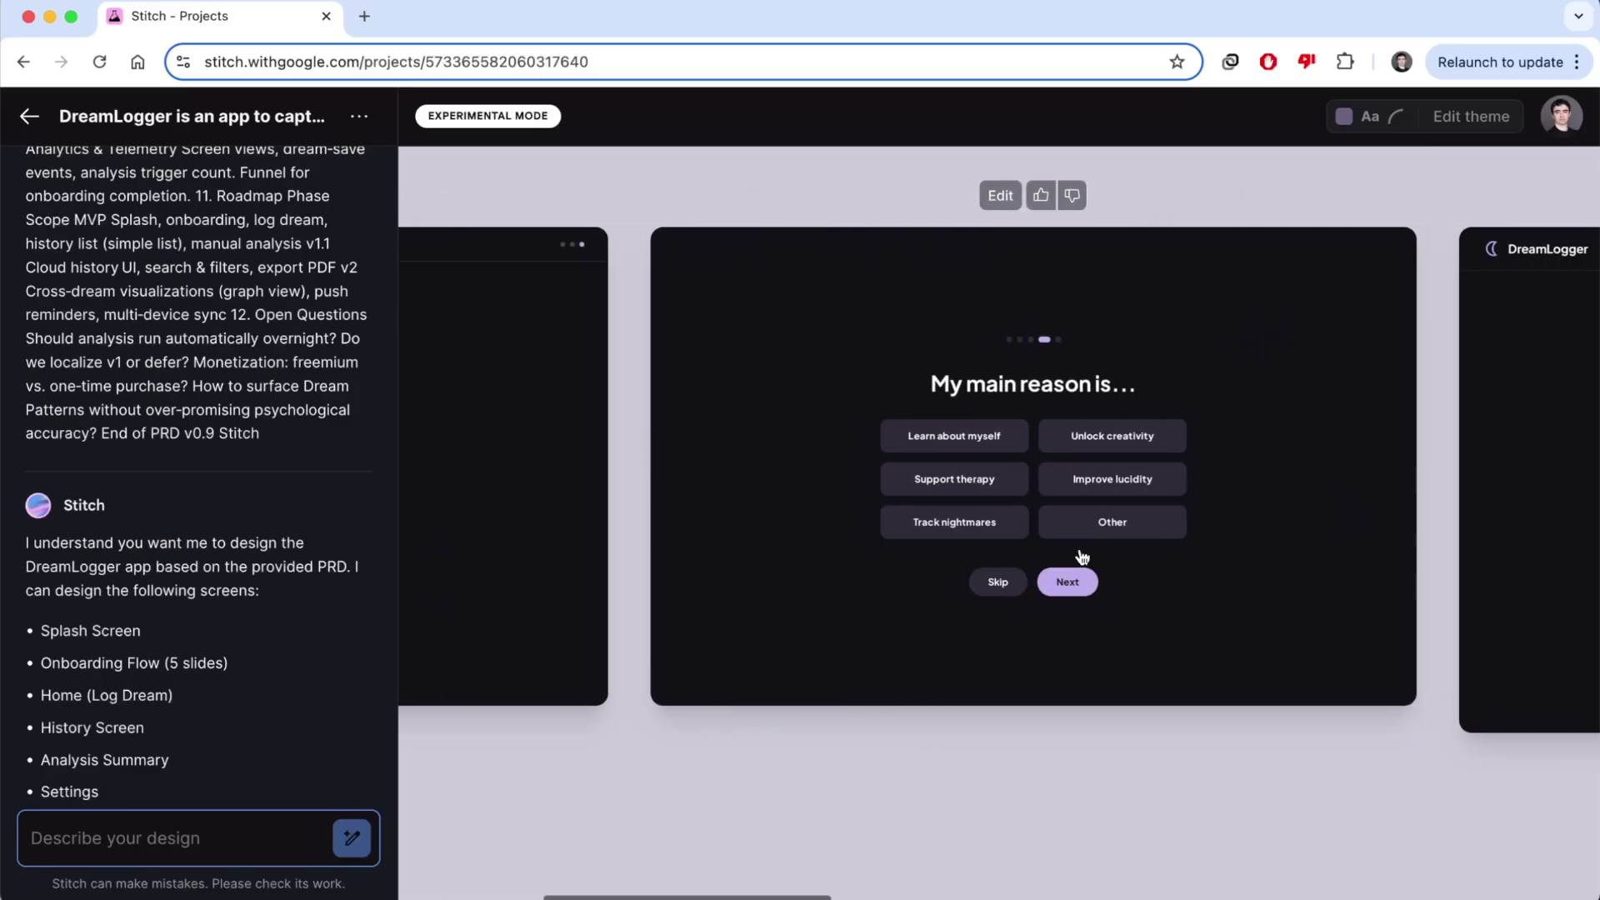
click(815, 468)
click(1254, 417)
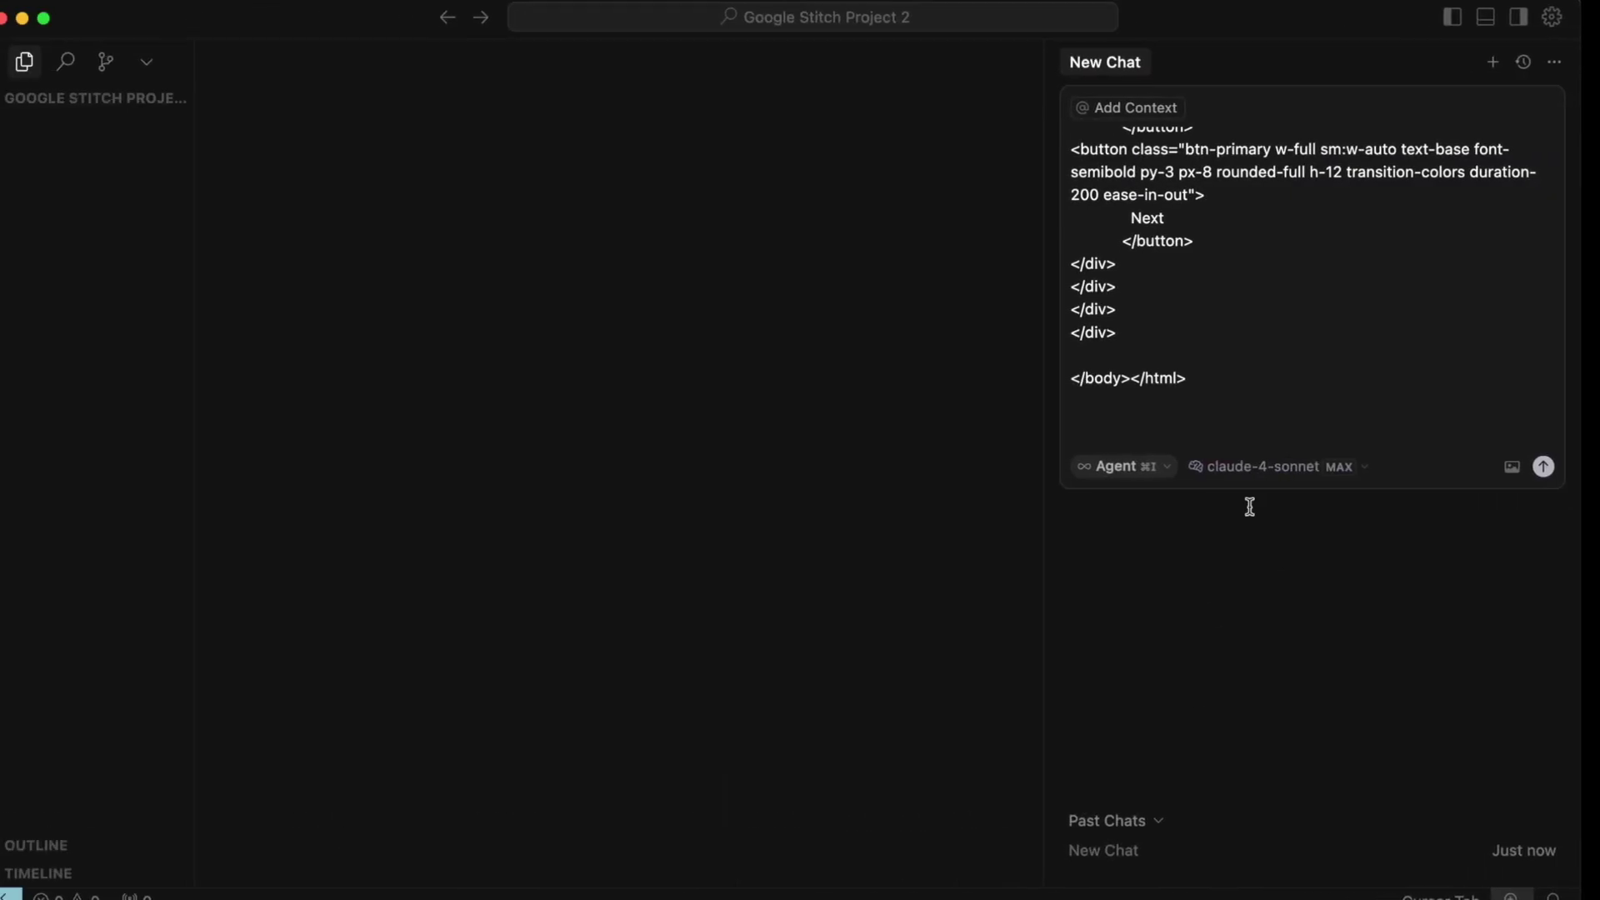
click(1218, 419)
key(super+v)
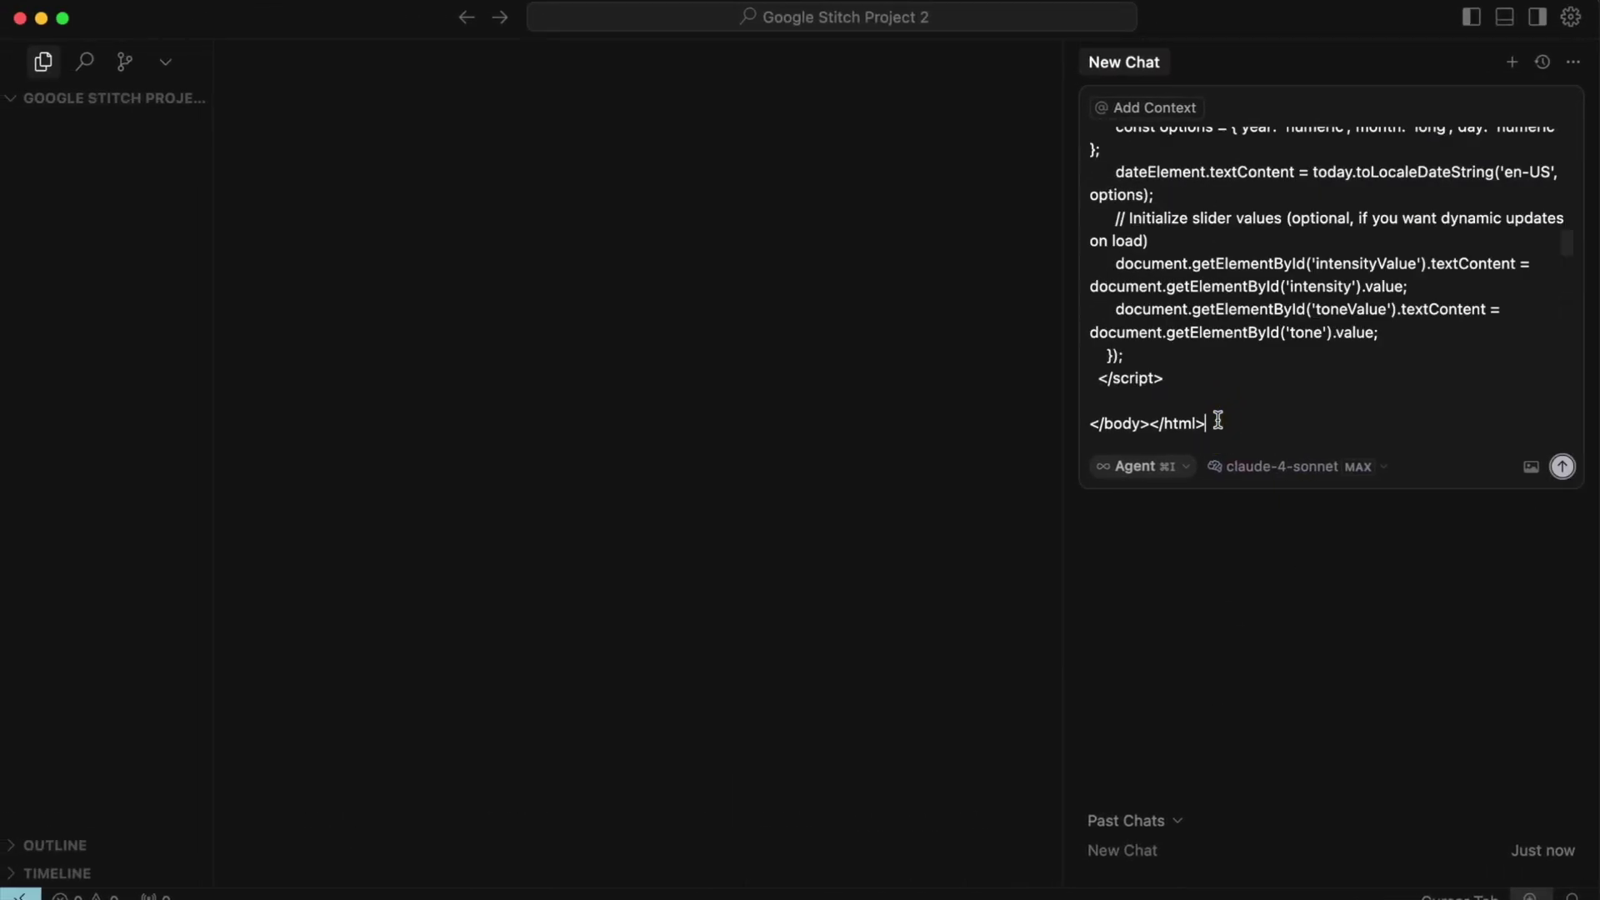
Paste another screen's HTML, then the full PRD ending 'End of PRD v0.9'.
key(shift+Return)
key(shift+Return)
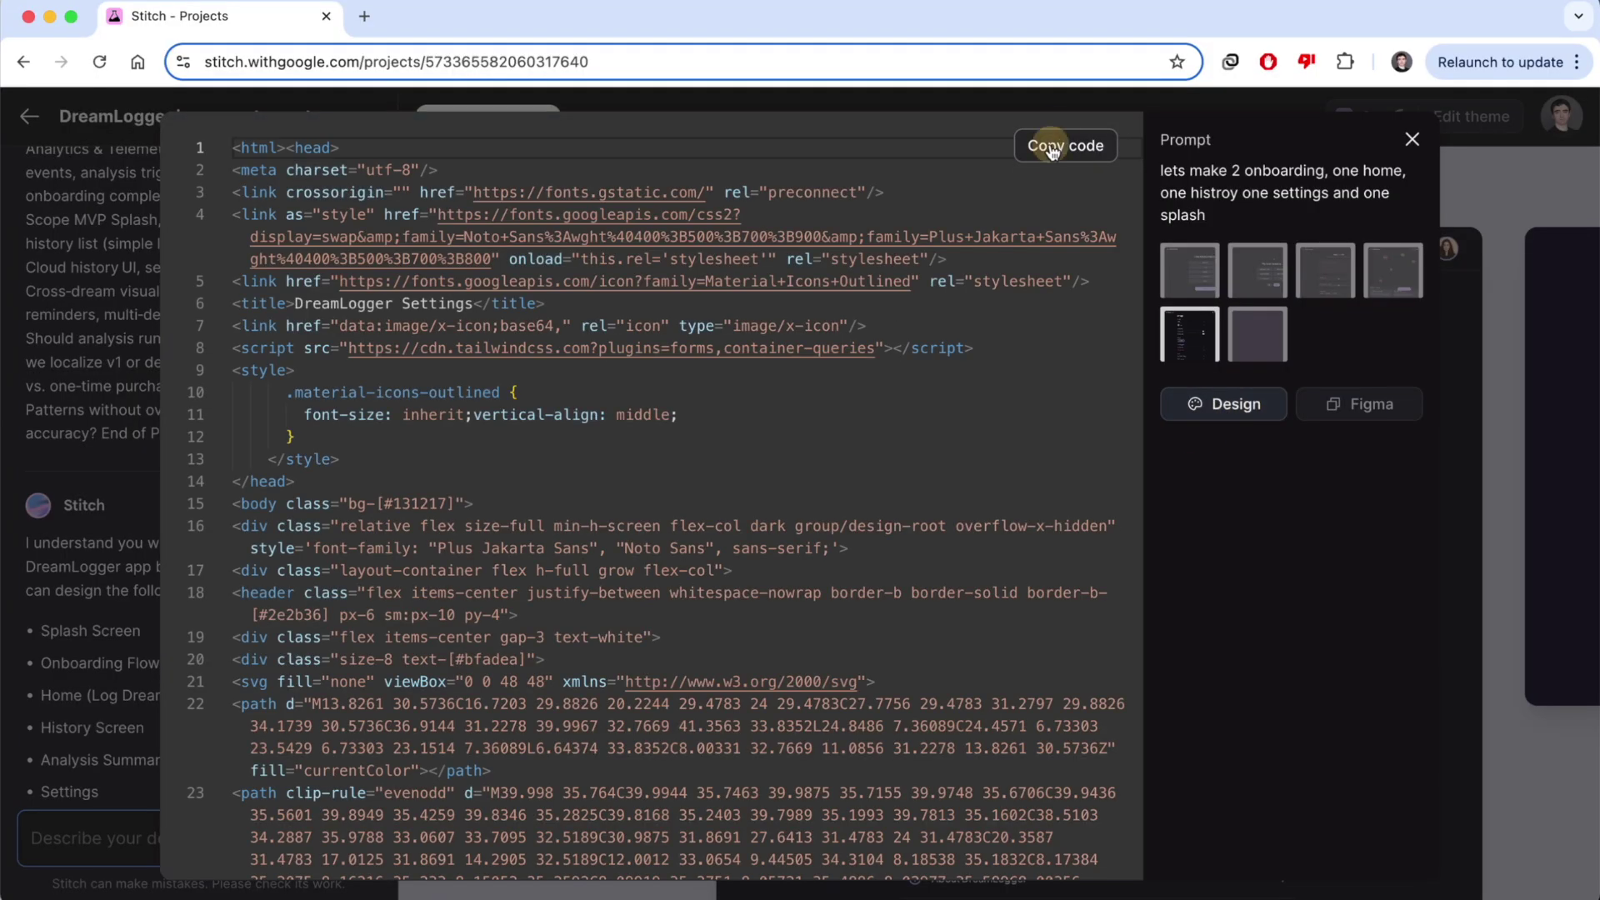
click(1064, 146)
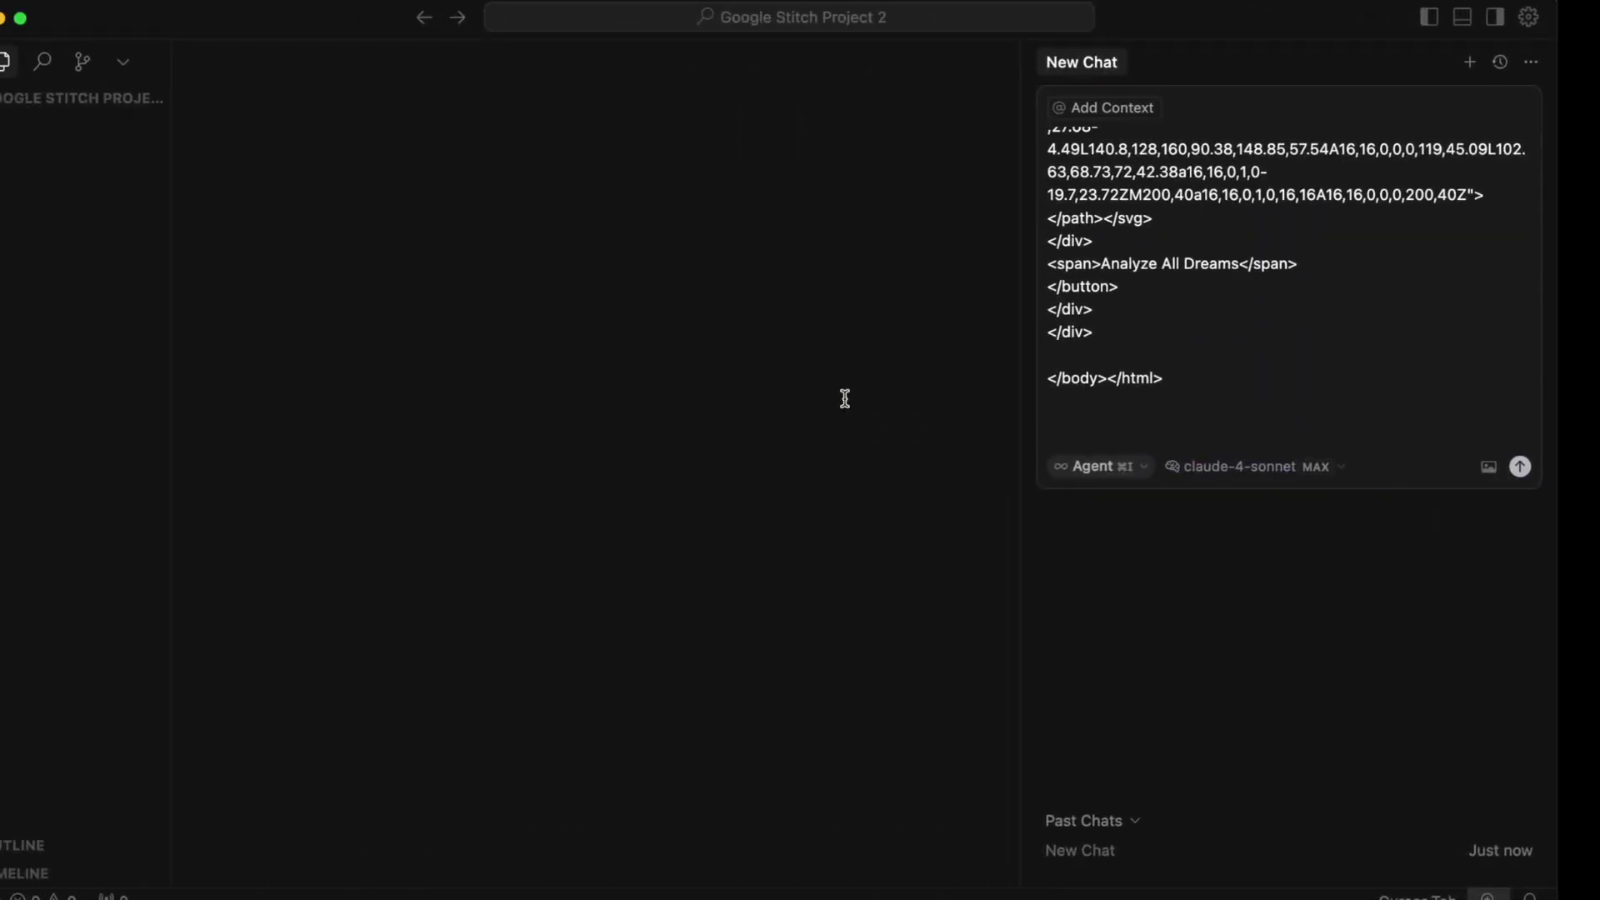
click(1149, 421)
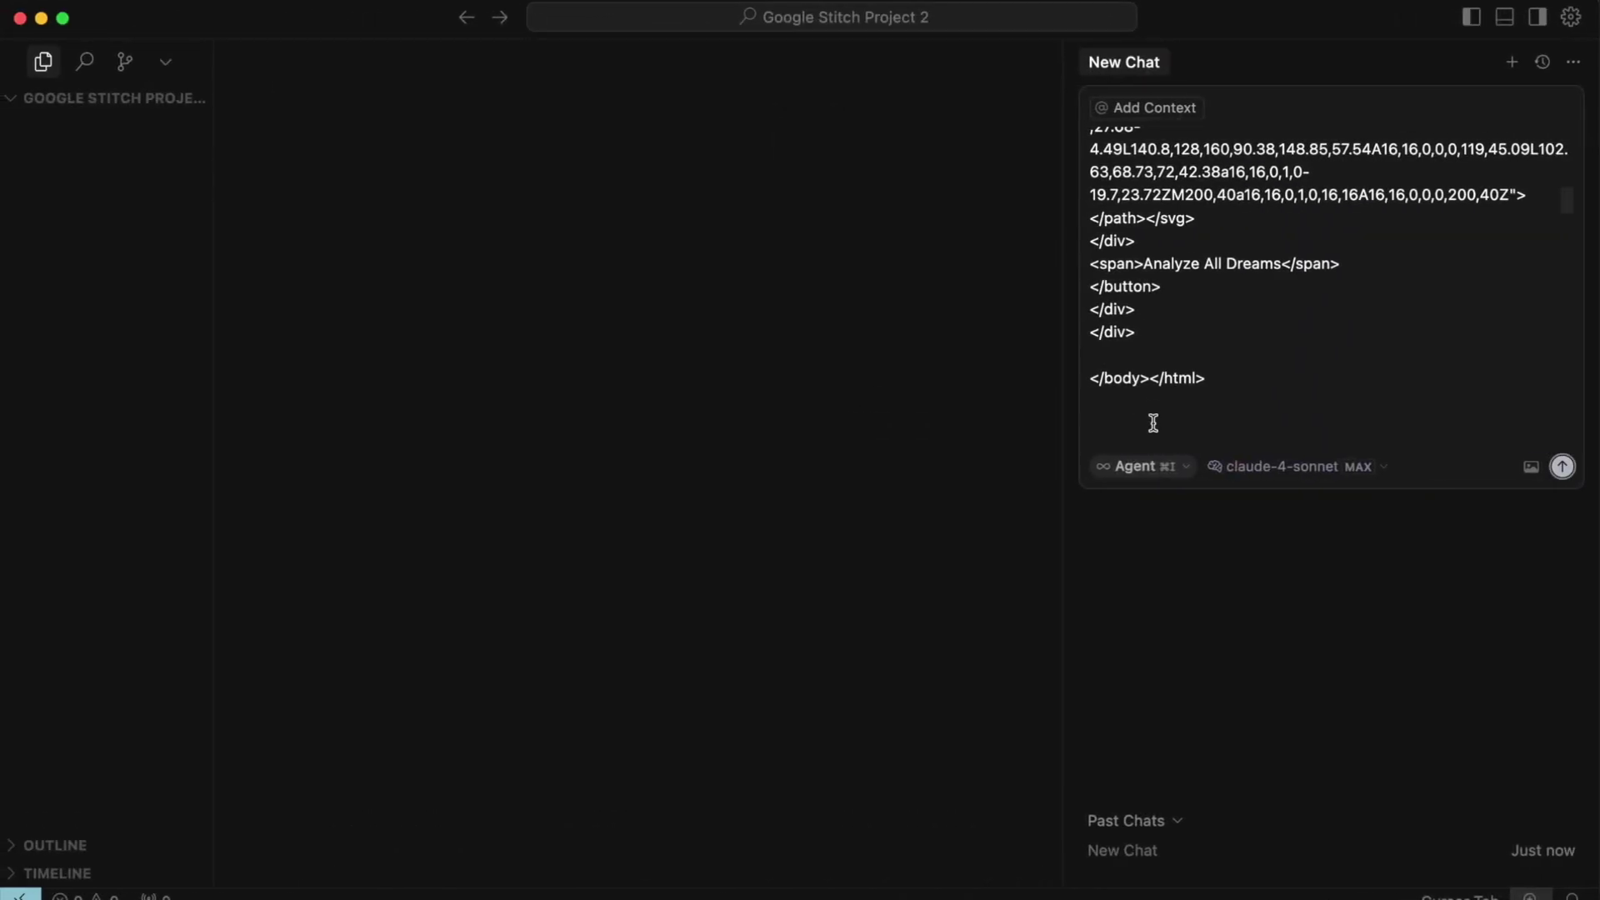
key(super+v)
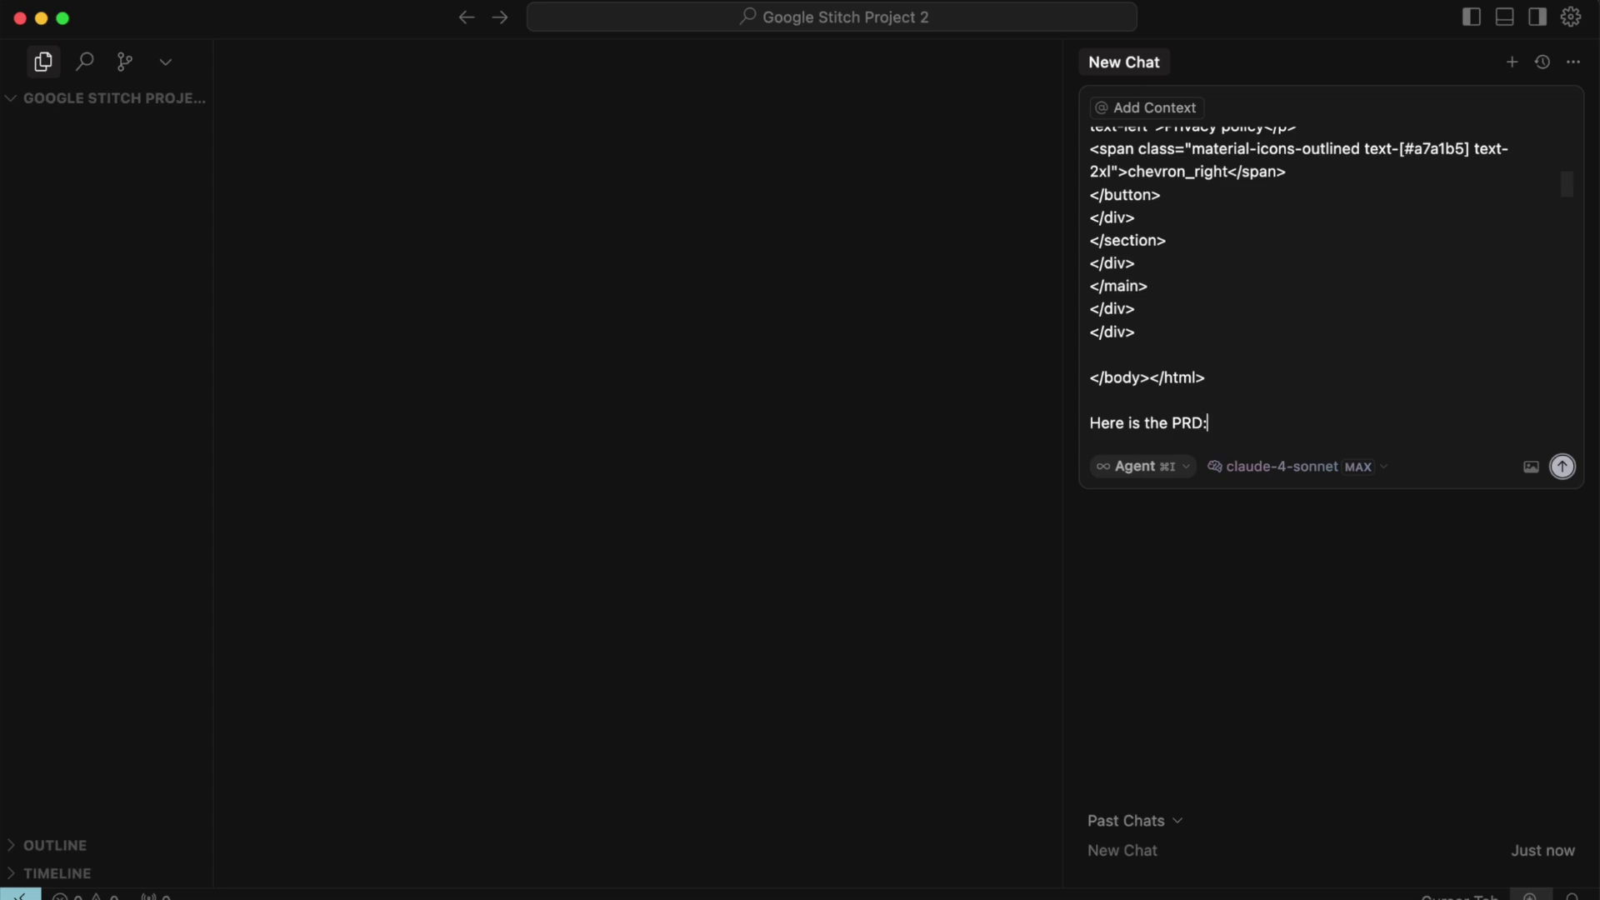
key(shift+Return)
key(shift+Return)
key(super+v)
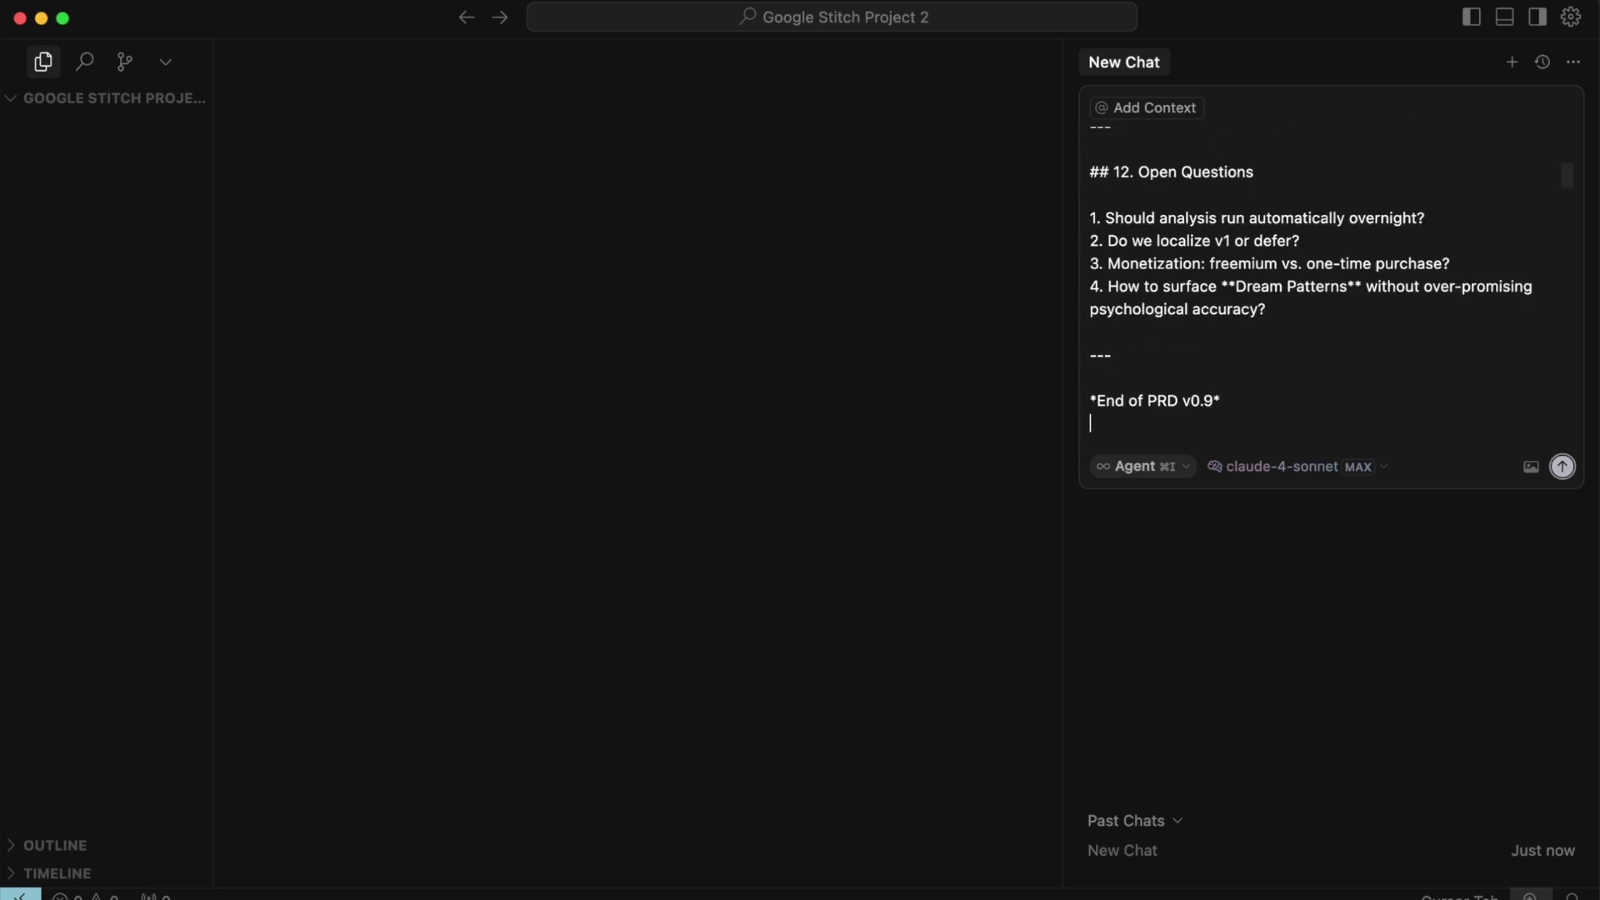
Start the DreamLogger onboarding and answer the dream-recall question with Most nights.
click(1297, 468)
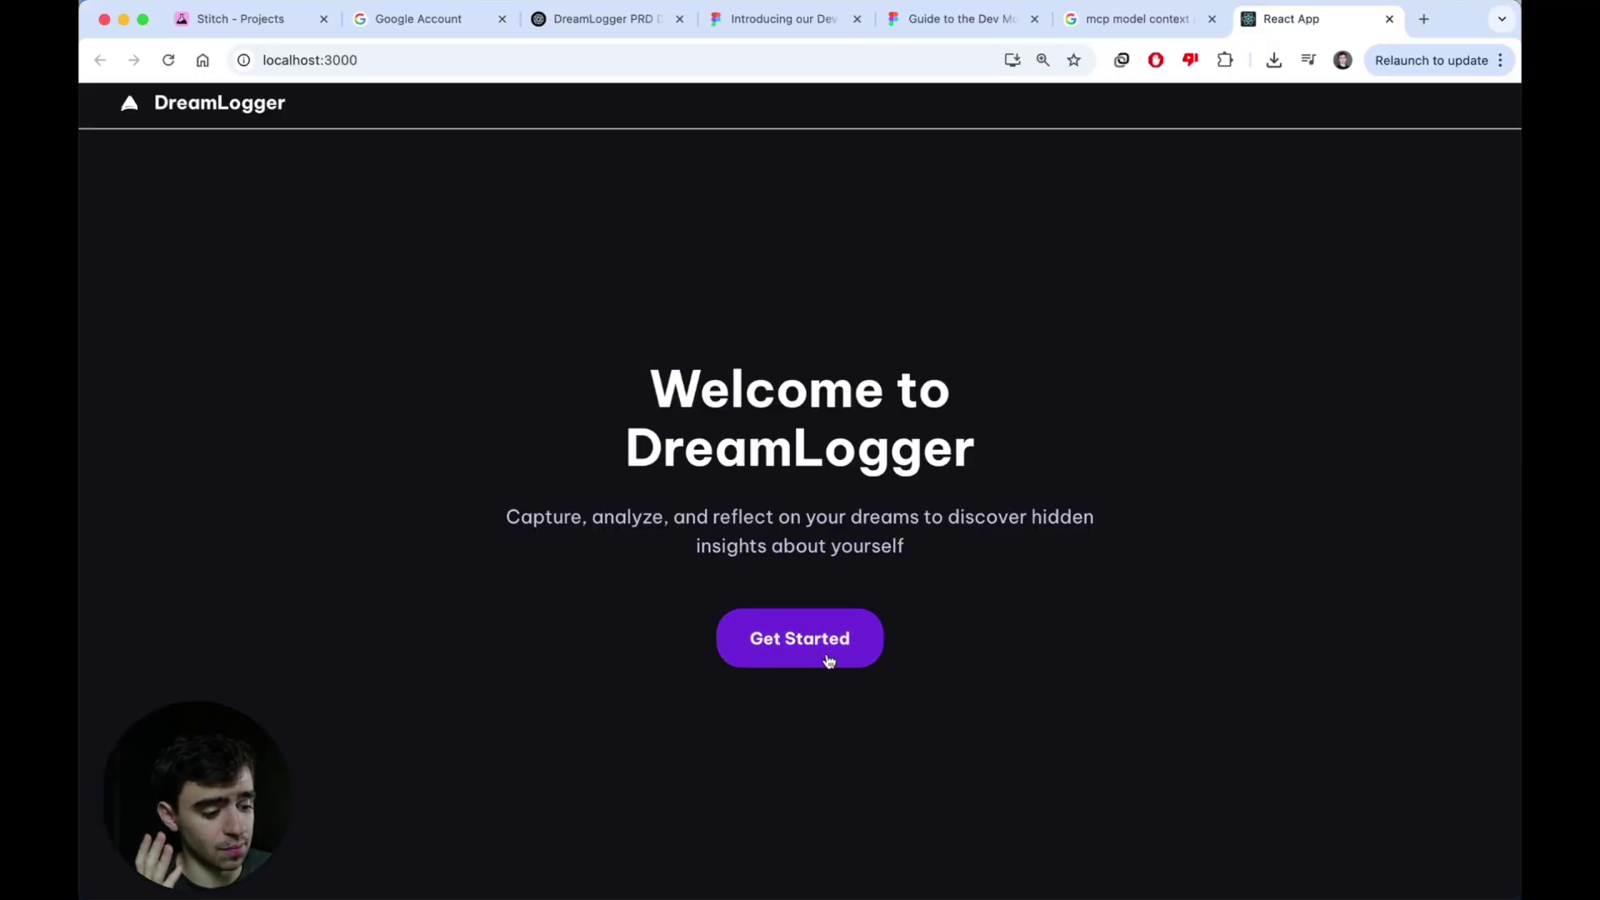
click(828, 660)
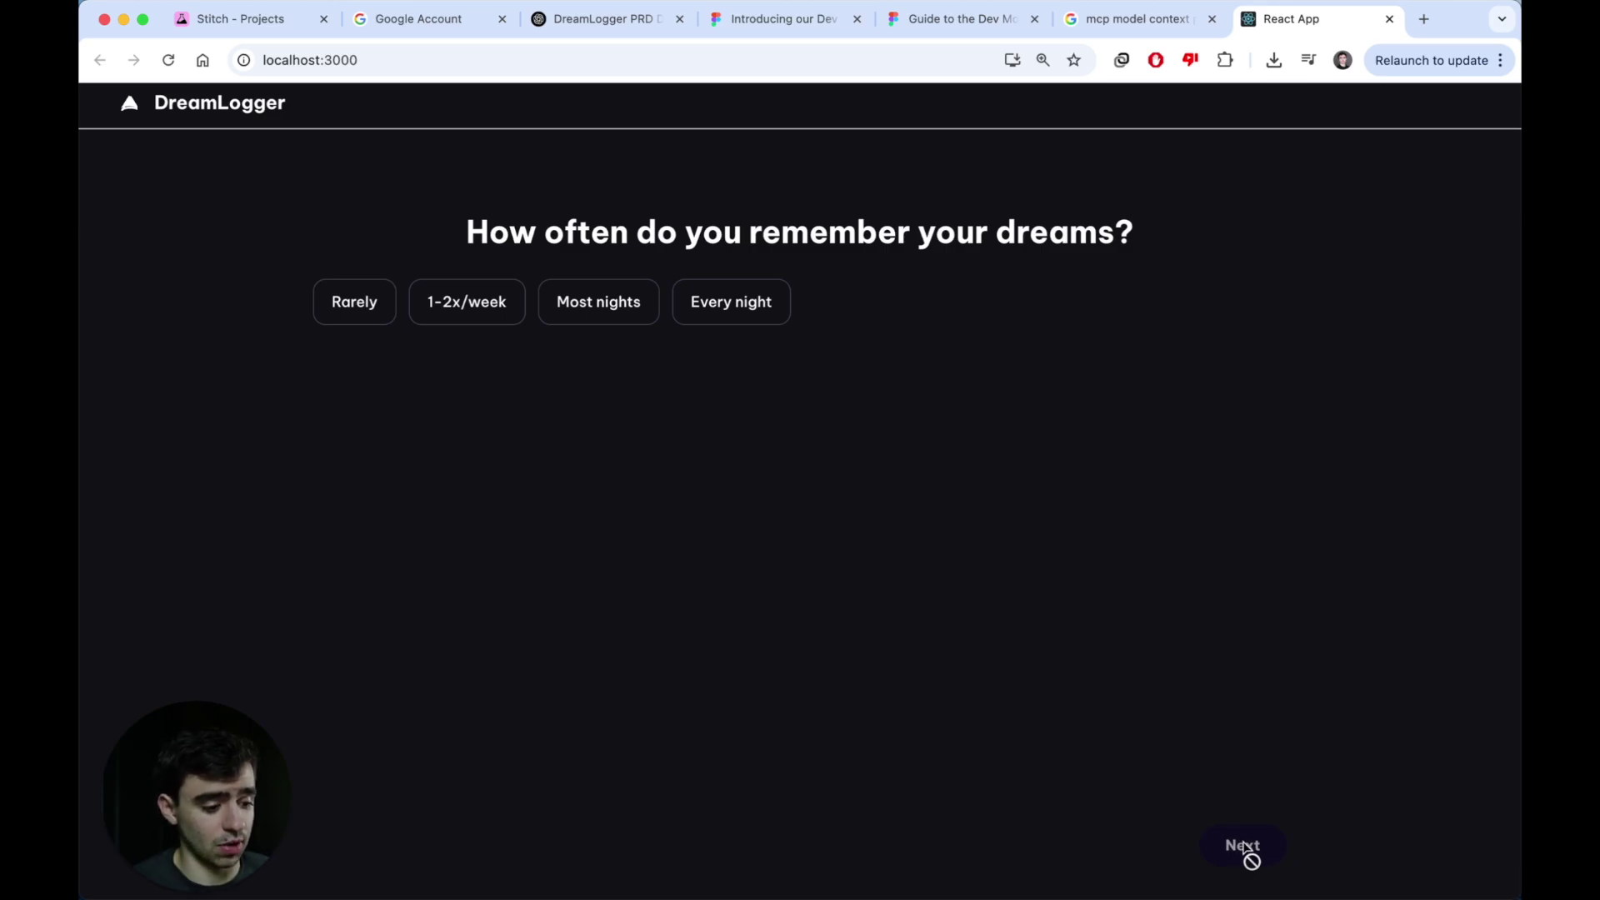
click(623, 309)
click(1258, 845)
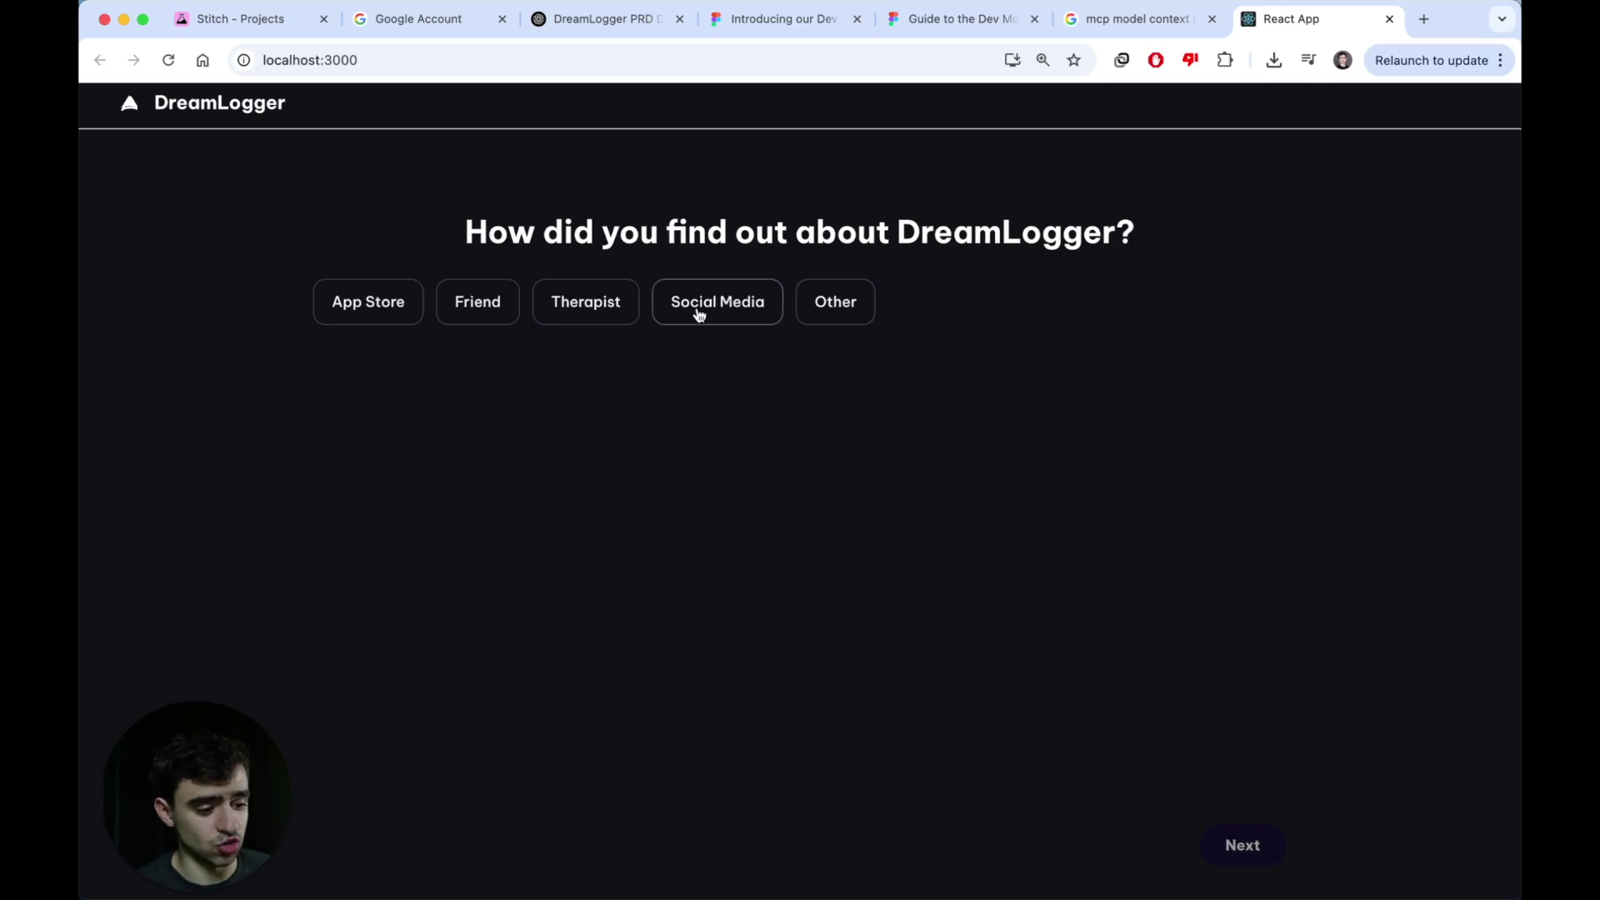
Answer how DreamLogger was found, pick 'Learn about myself' as the reason, and continue.
click(663, 317)
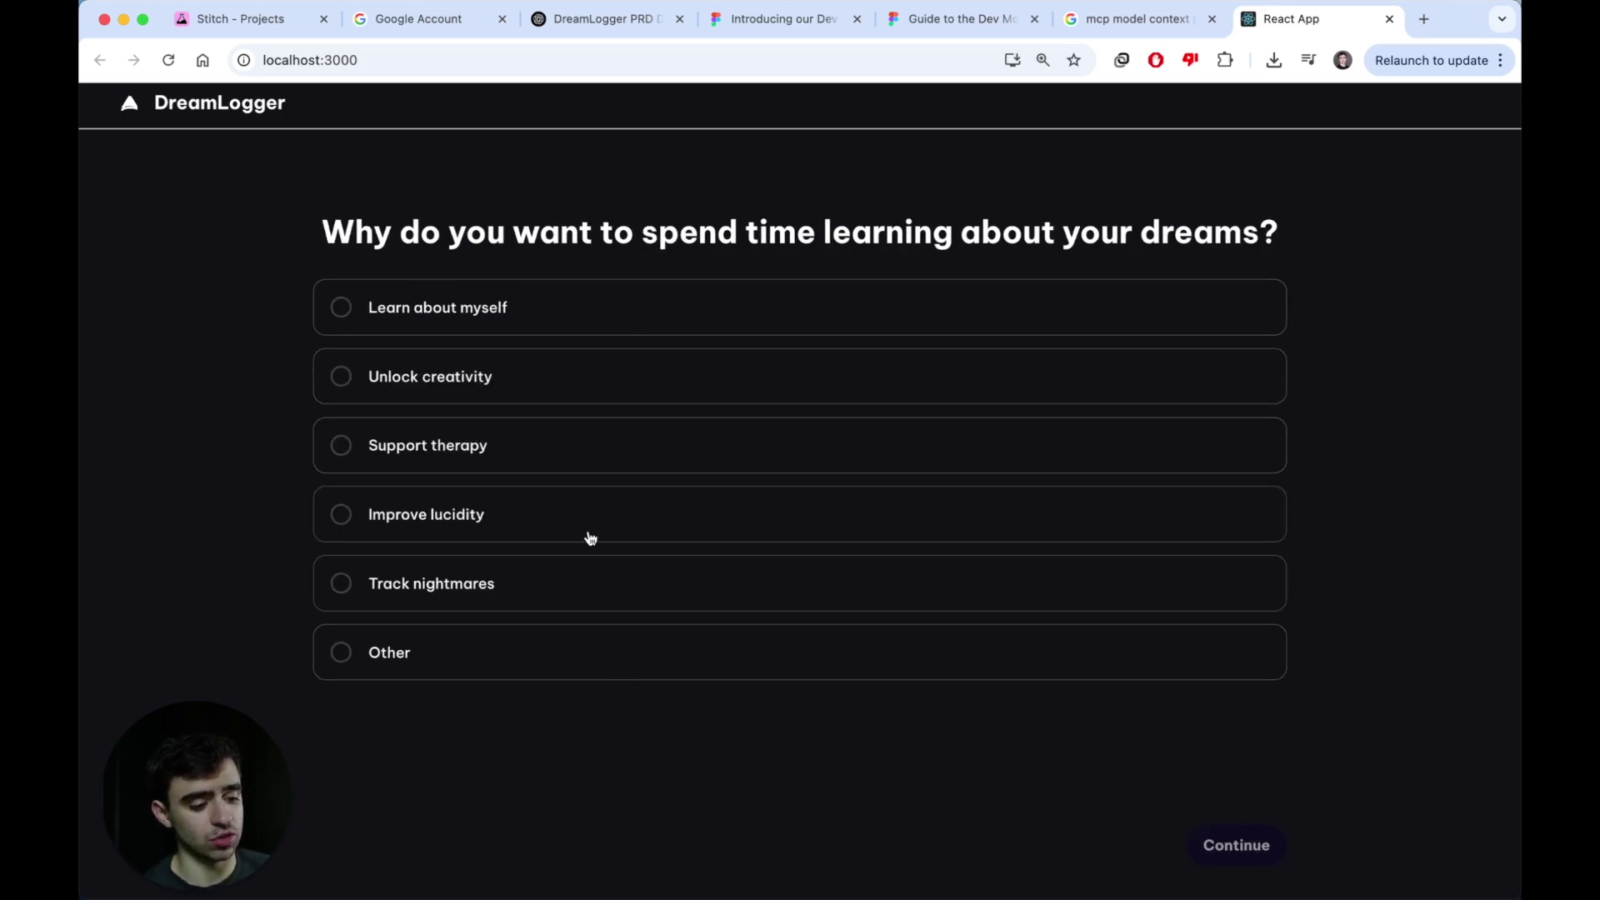
click(617, 310)
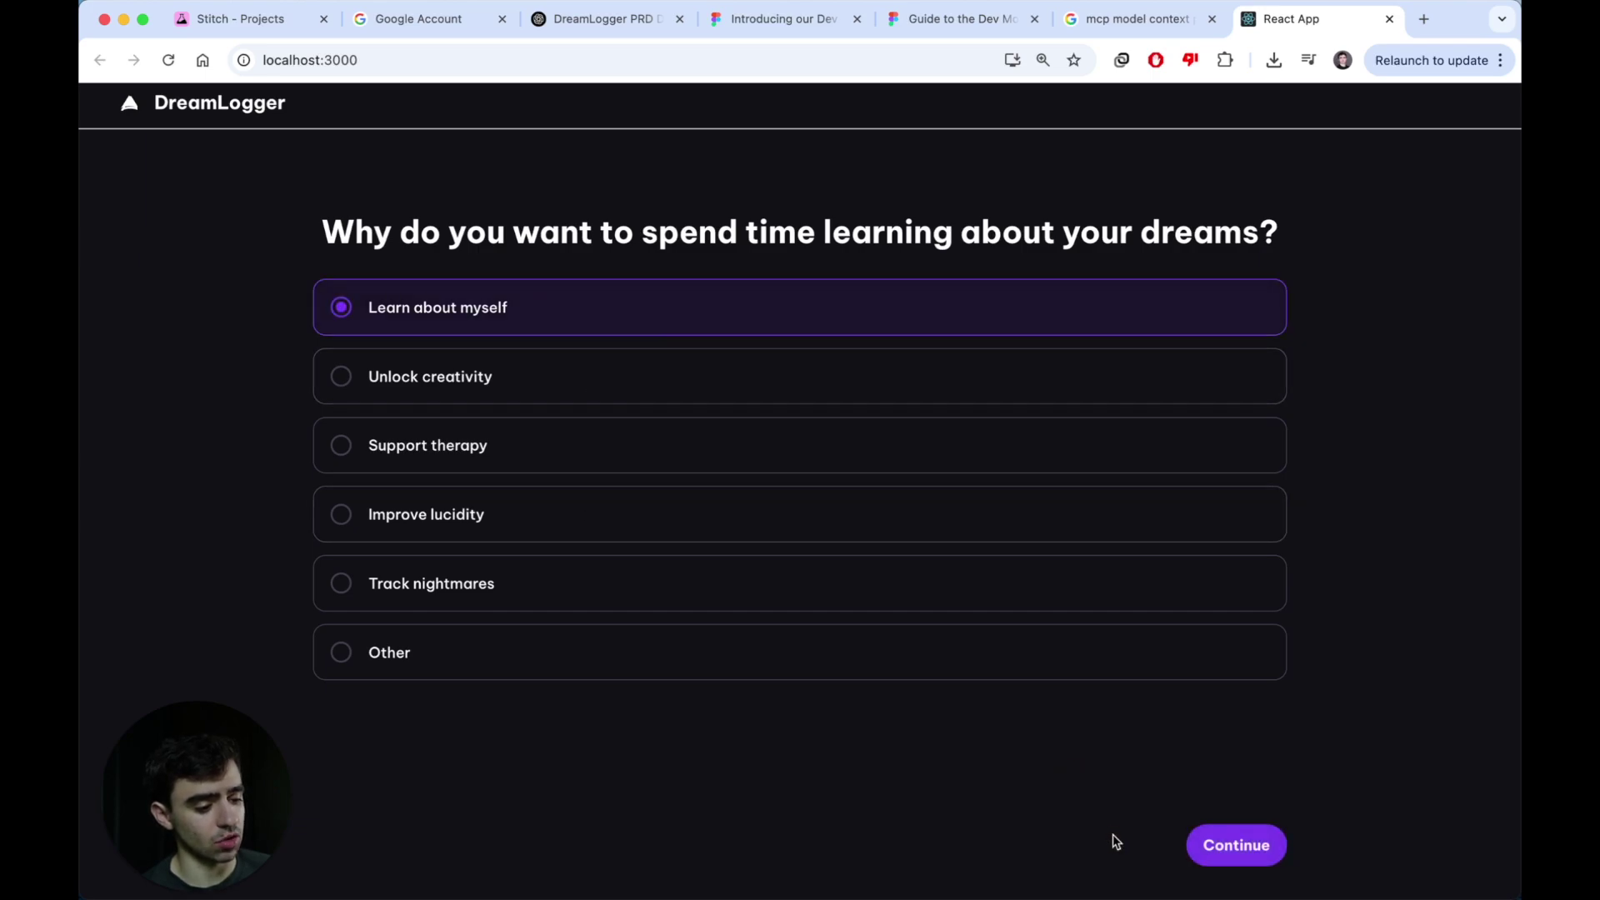
click(1244, 845)
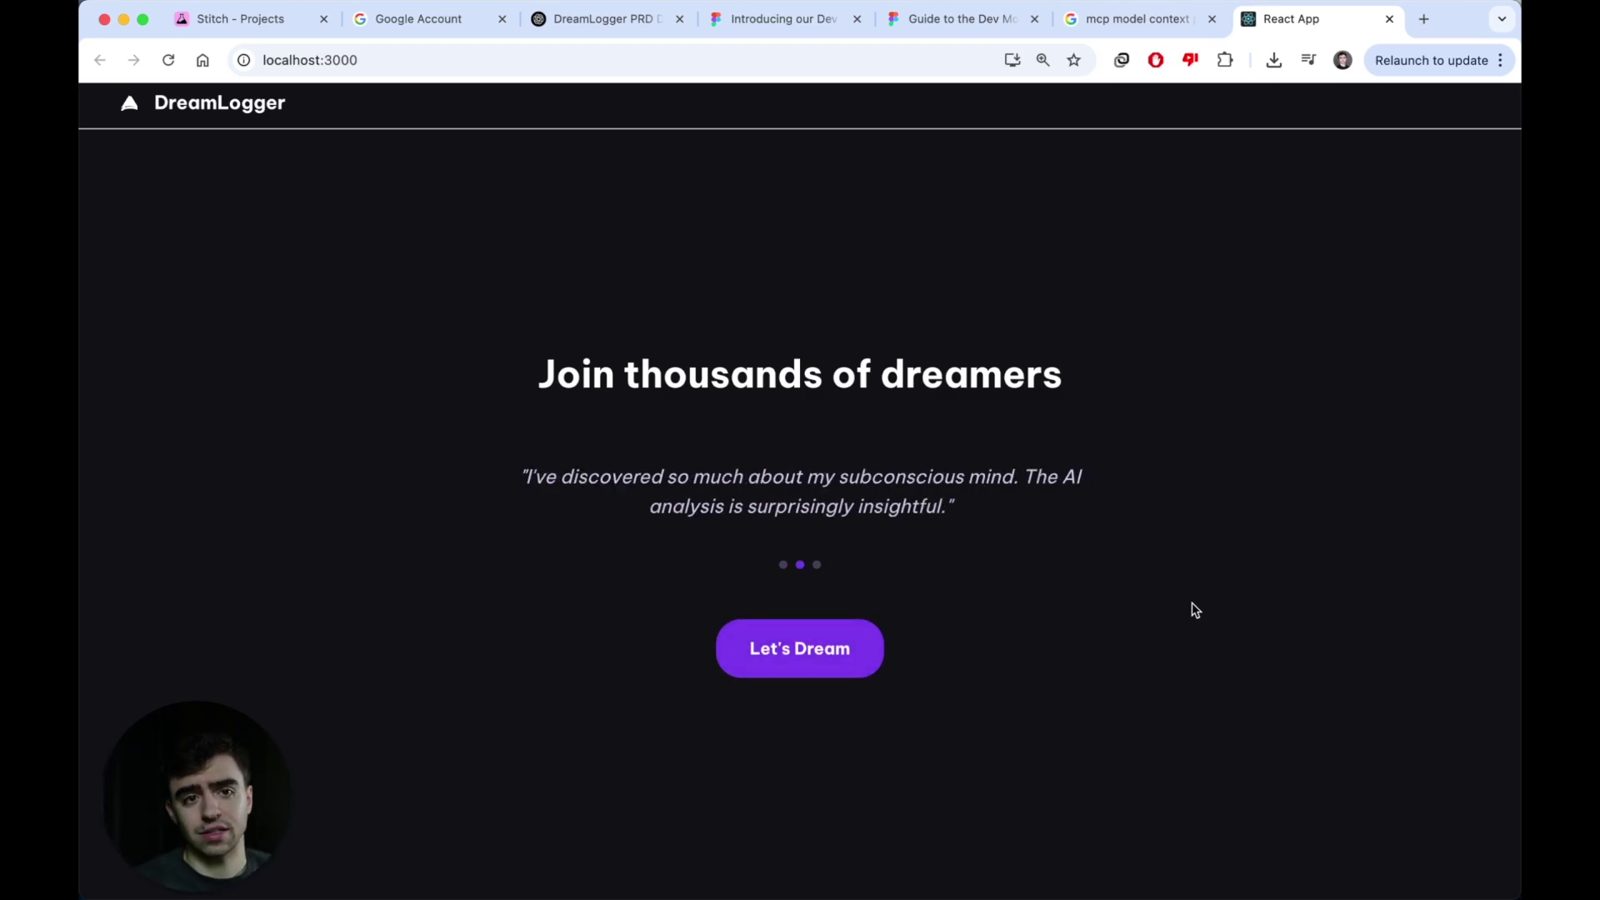
Start a new dream entry and paste in the black-unicorn dream description.
click(865, 636)
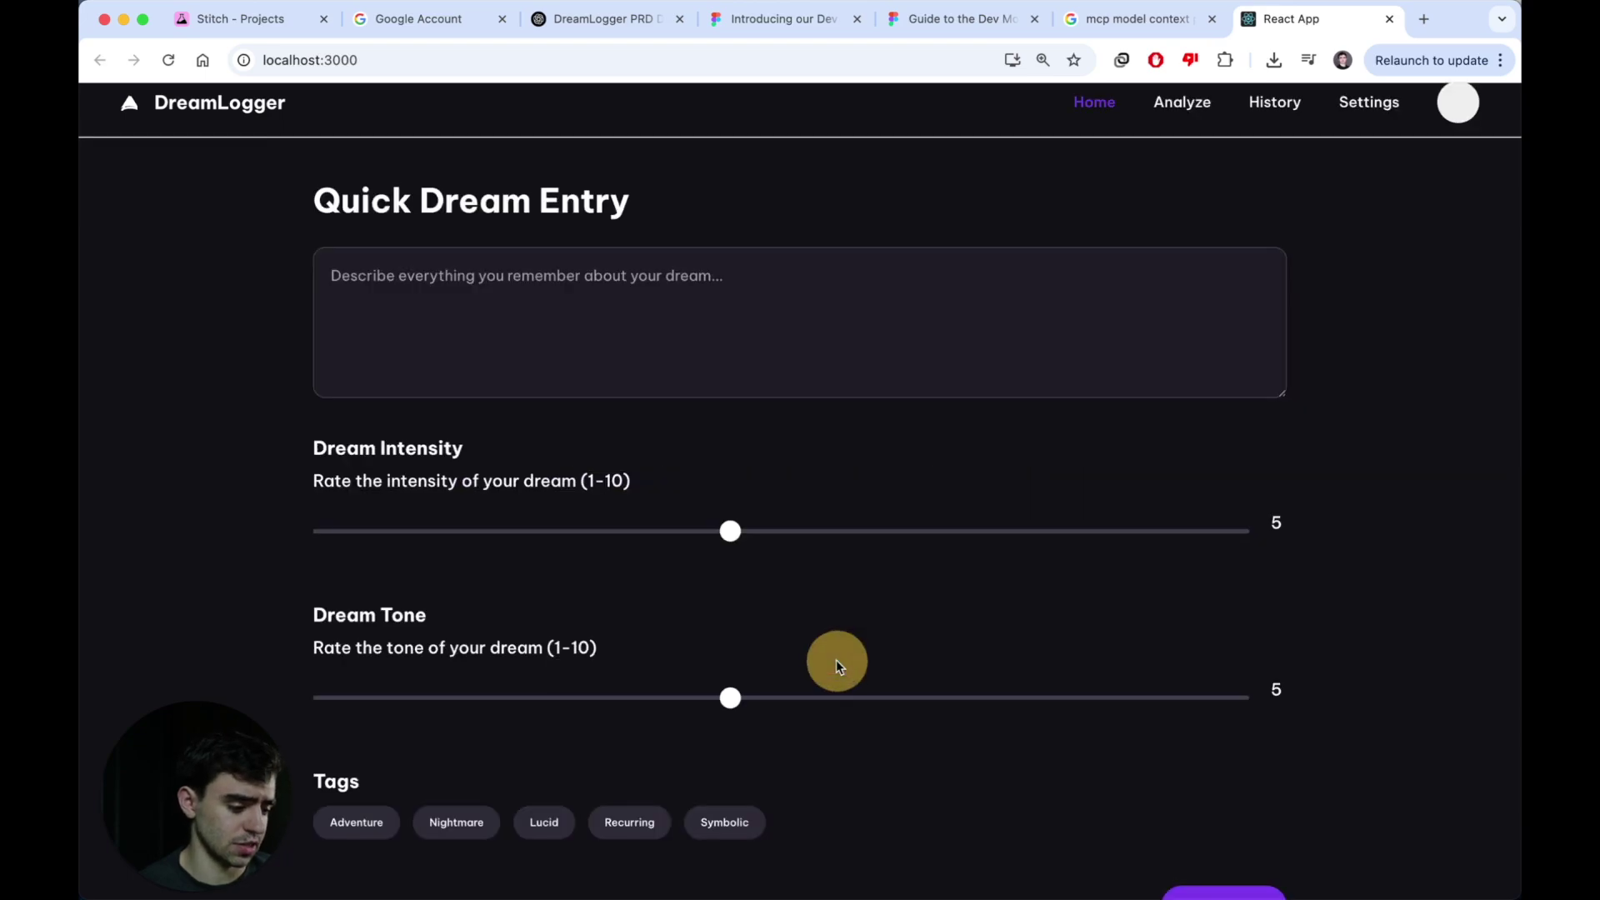
click(739, 285)
scroll(661, 267, down, 2)
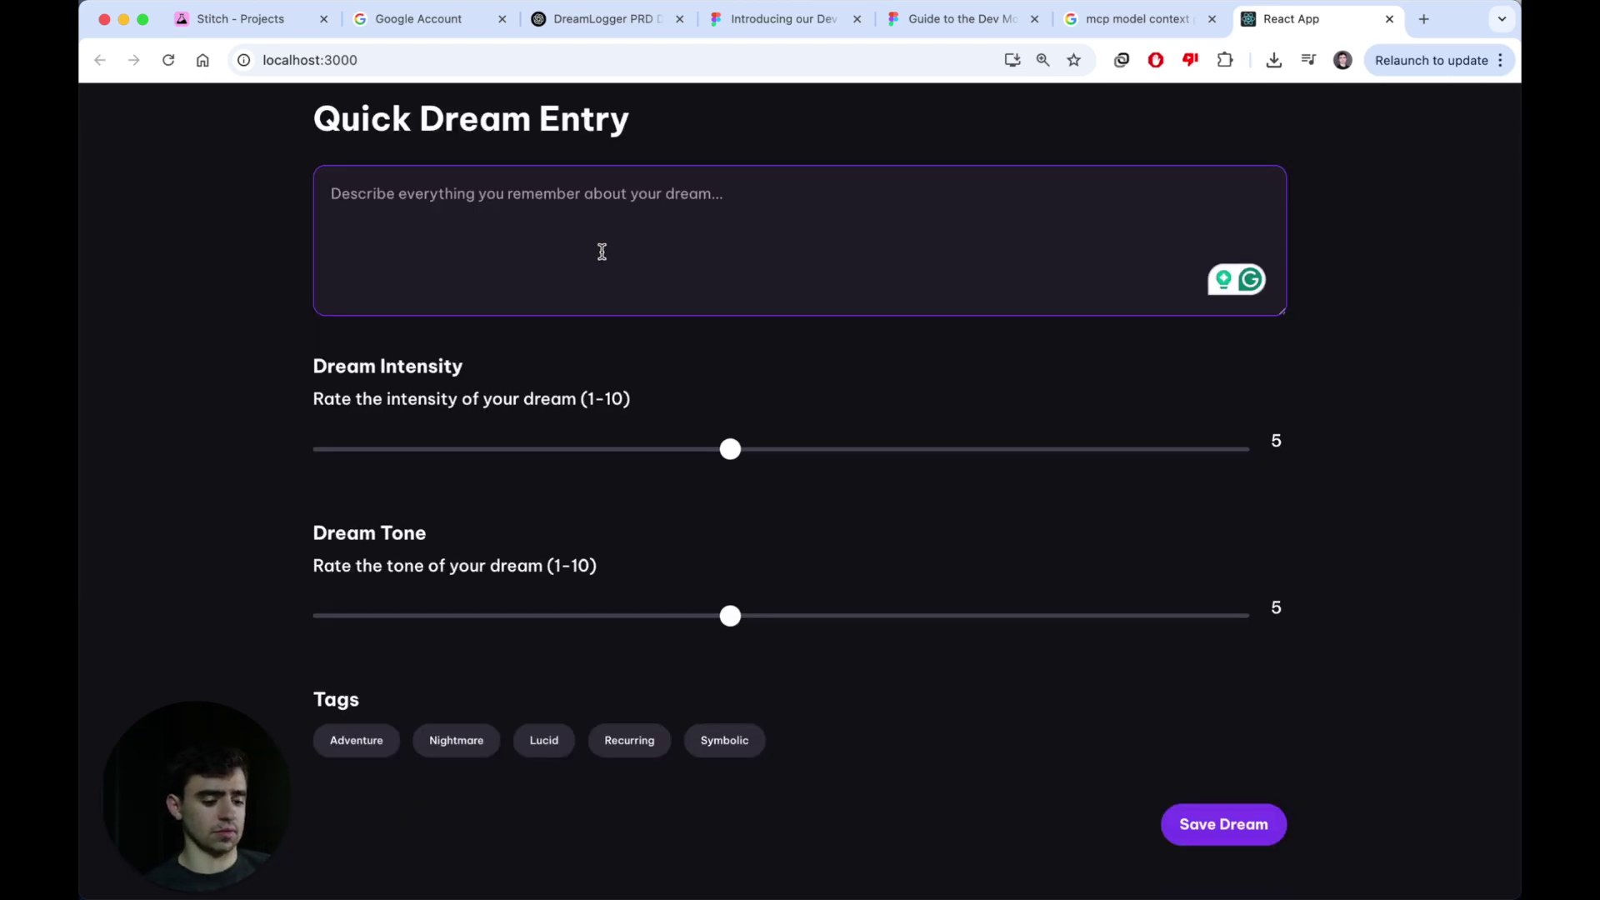
text(I dreamed about a black unicorn chasing me through a Scottish castle, I jumped behind a door and it rammed its horn through the door trying to kill me)
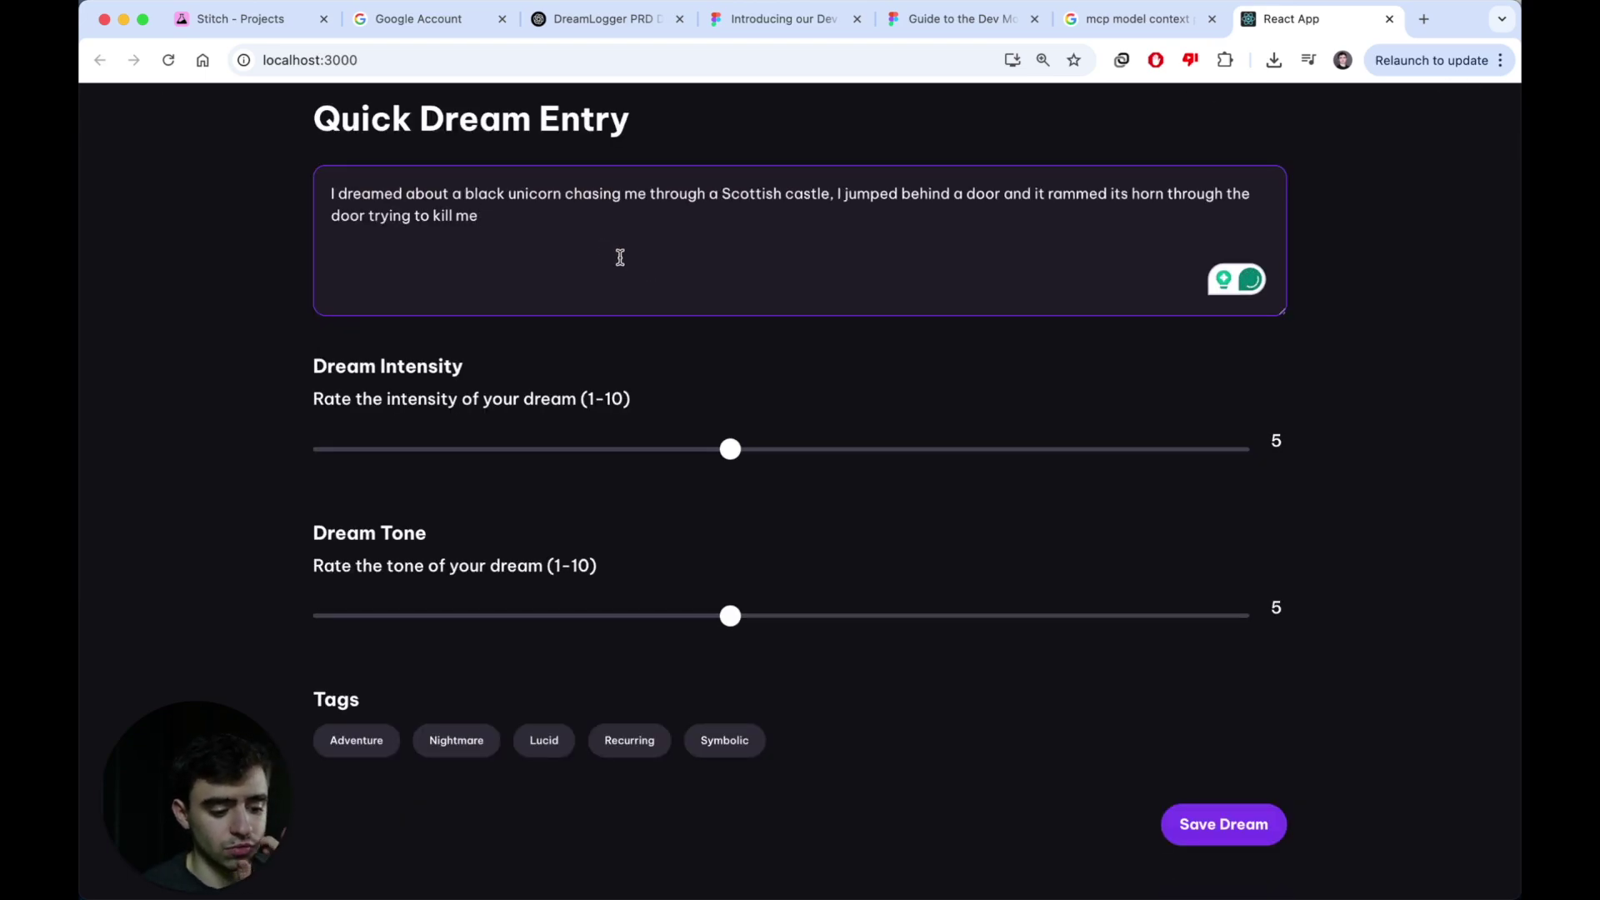
Set intensity to 8 and tone to 4, tag Adventure and Symbolic, and save the dream.
drag(738, 450, 1035, 450)
drag(905, 615, 666, 619)
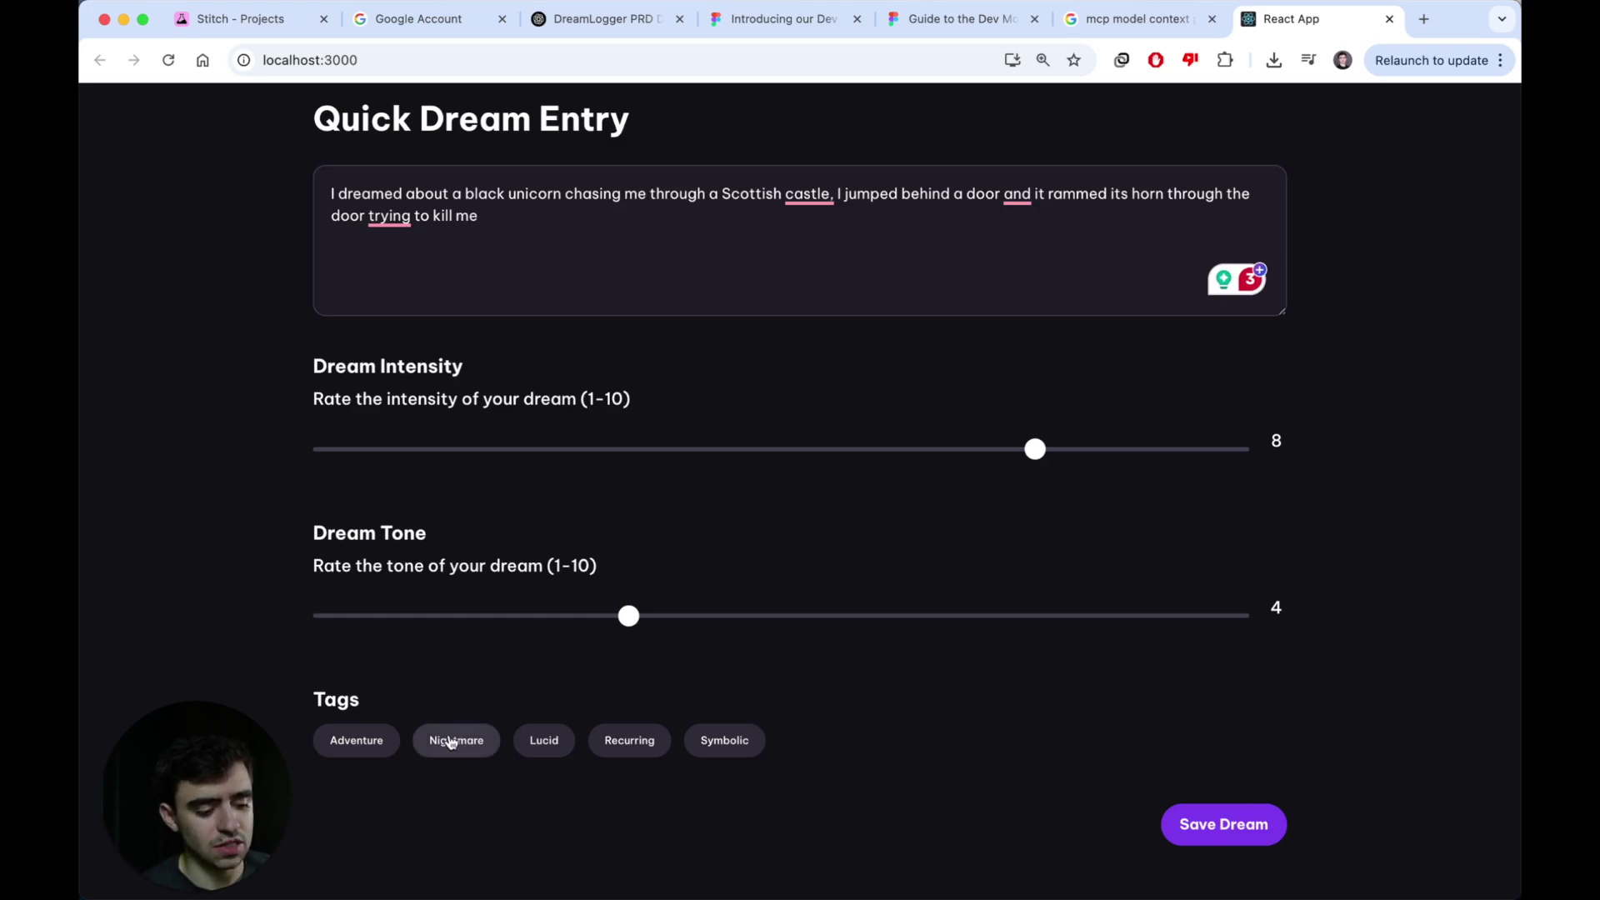
click(352, 750)
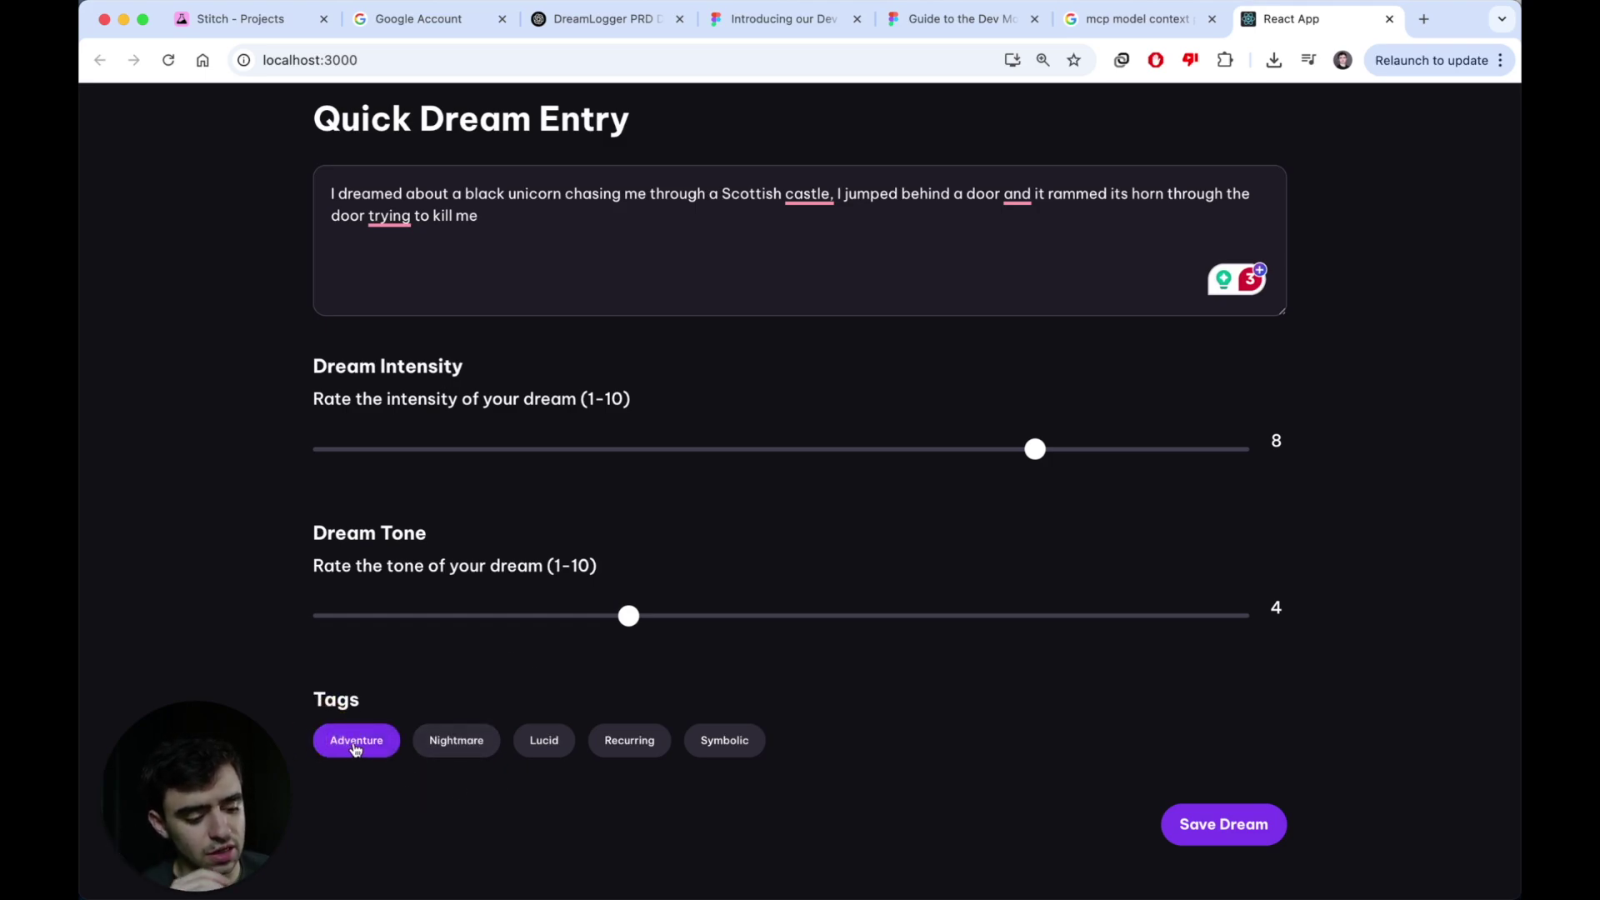
click(742, 752)
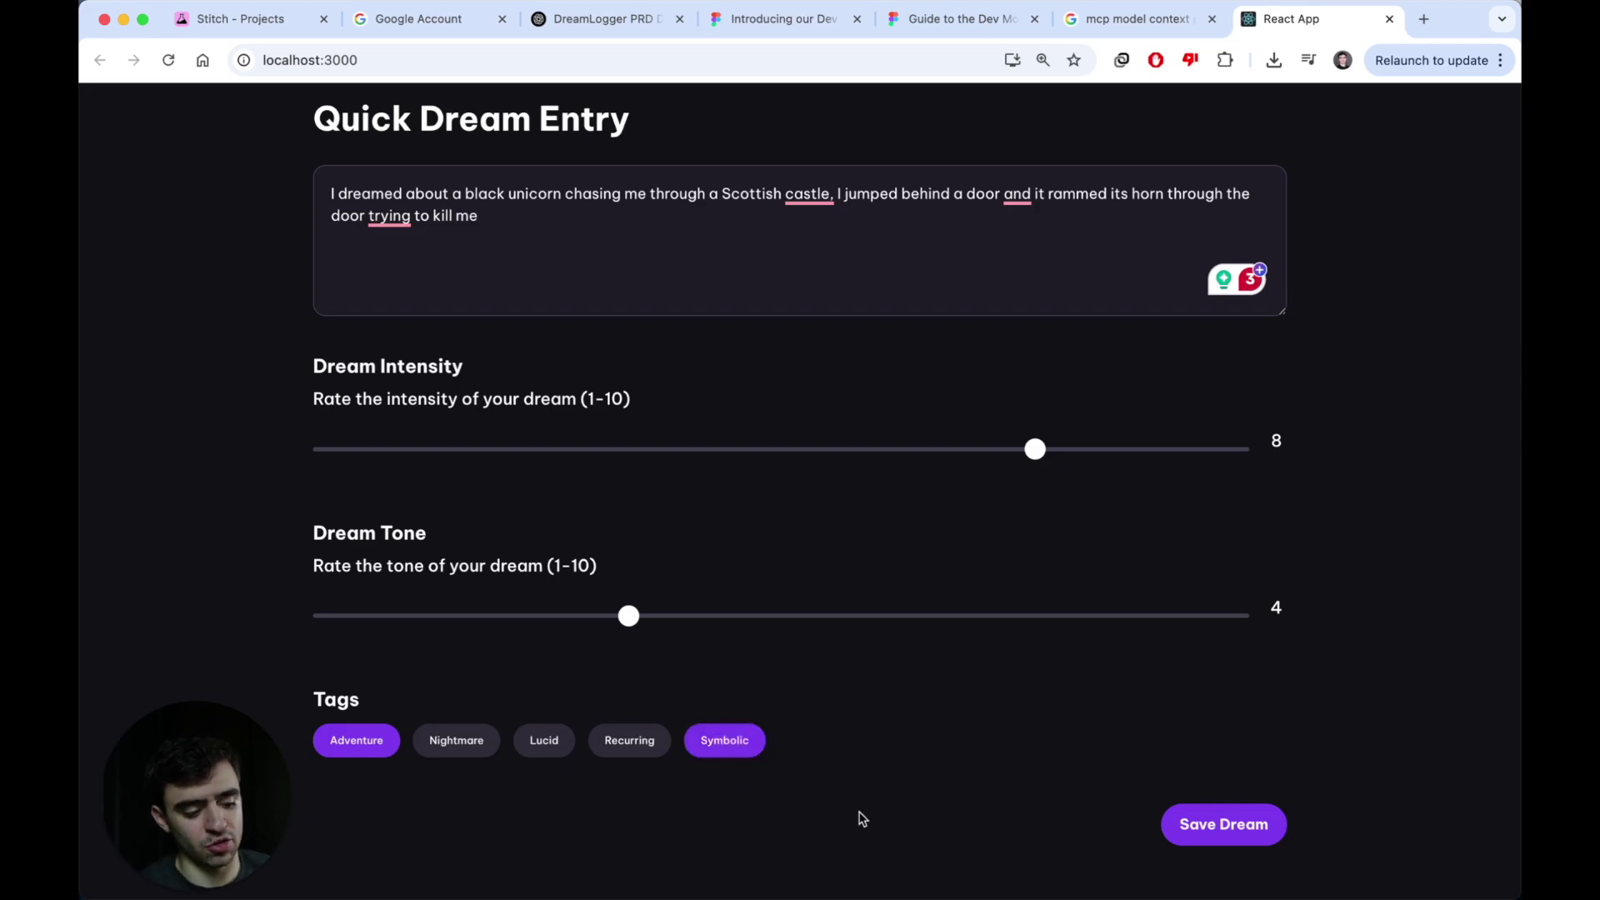
click(1223, 833)
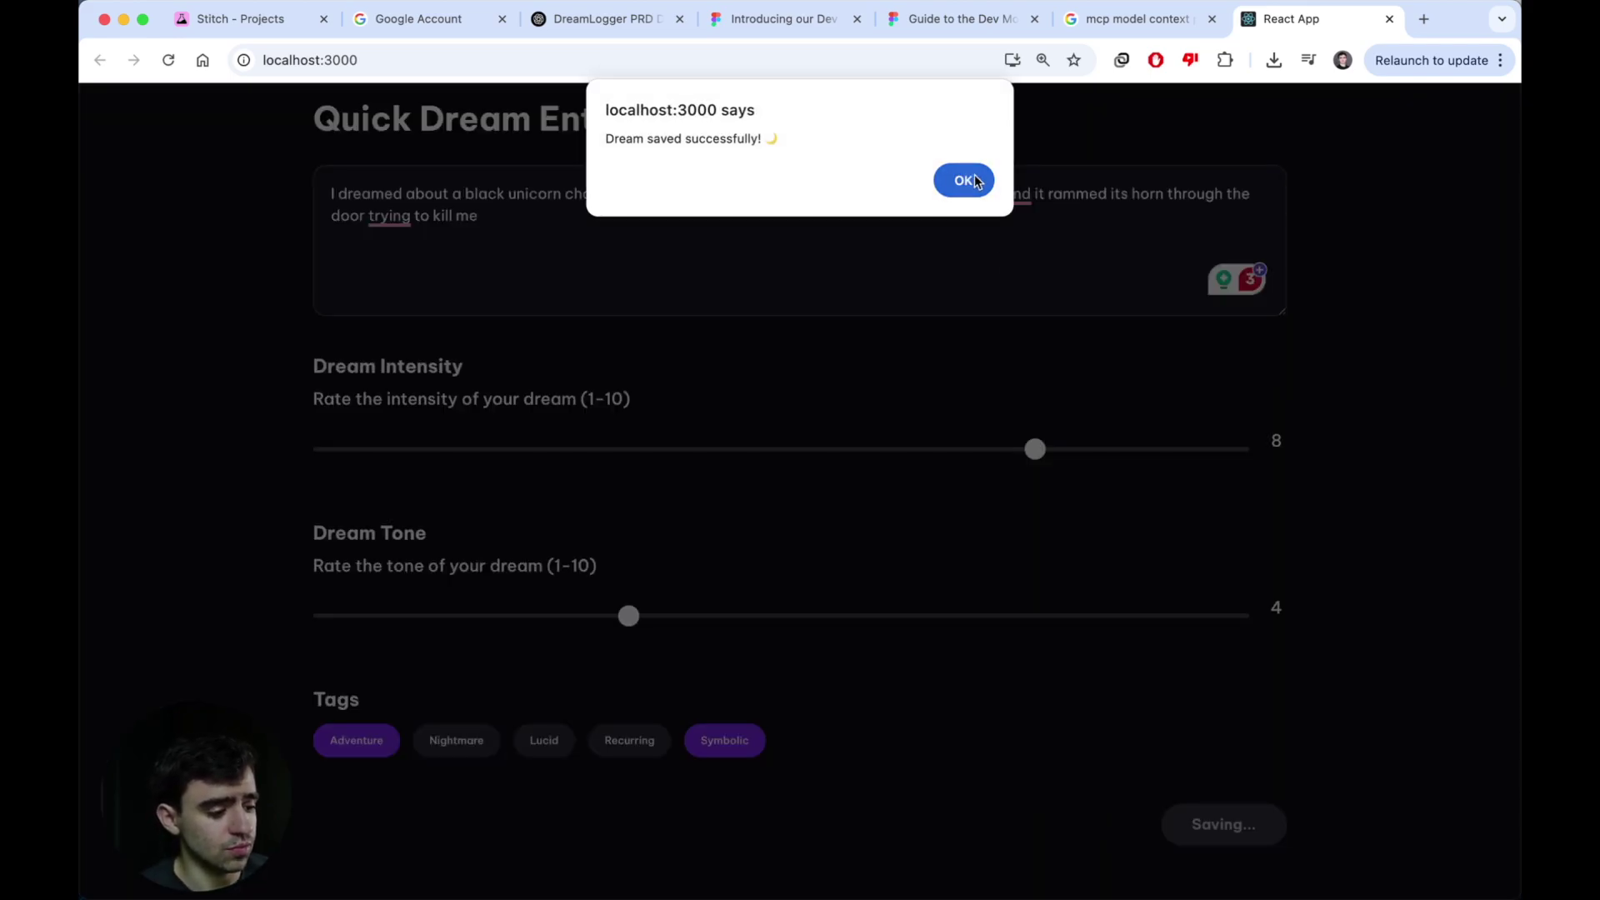
click(976, 195)
scroll(1100, 350, up, 2)
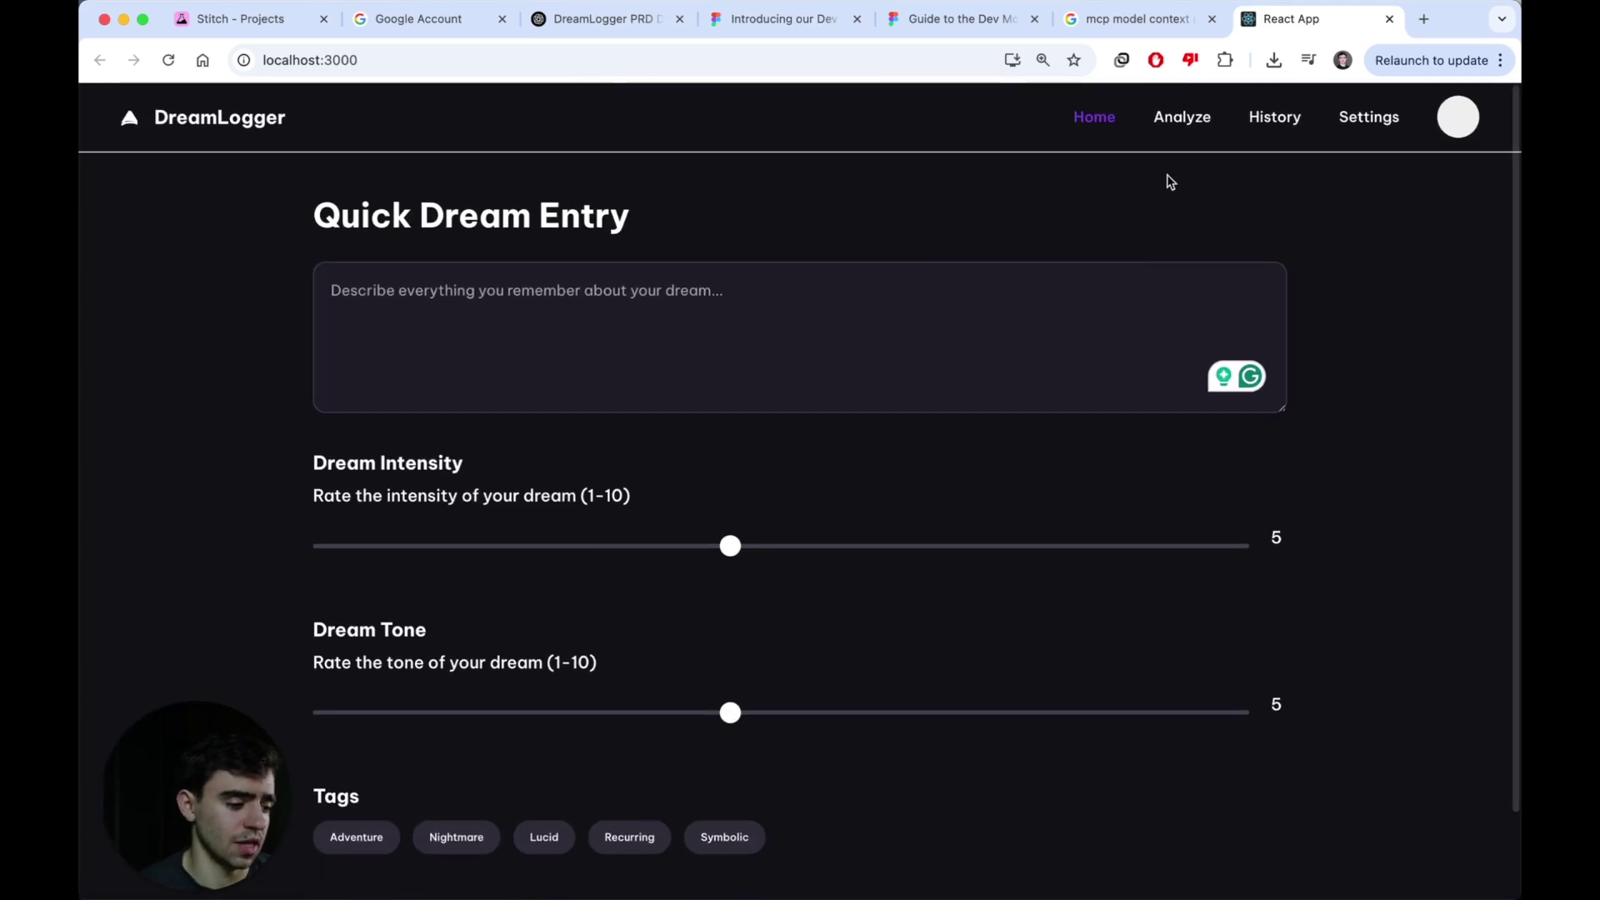
Open the 6/5/2025 dream from History and request its AI analysis.
click(1279, 118)
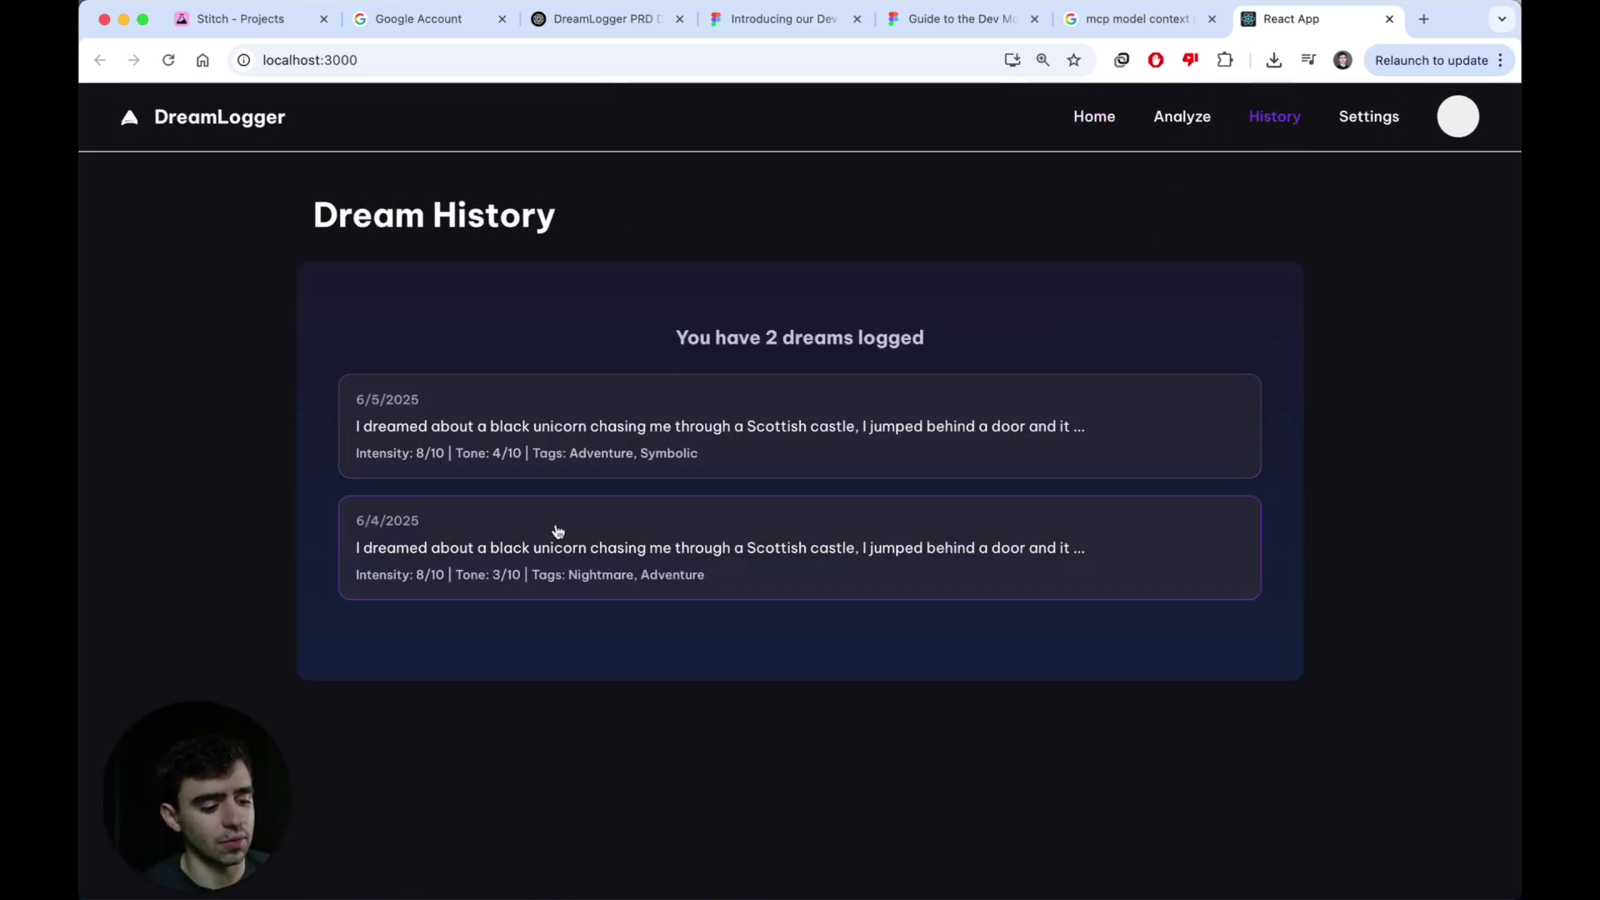
click(756, 446)
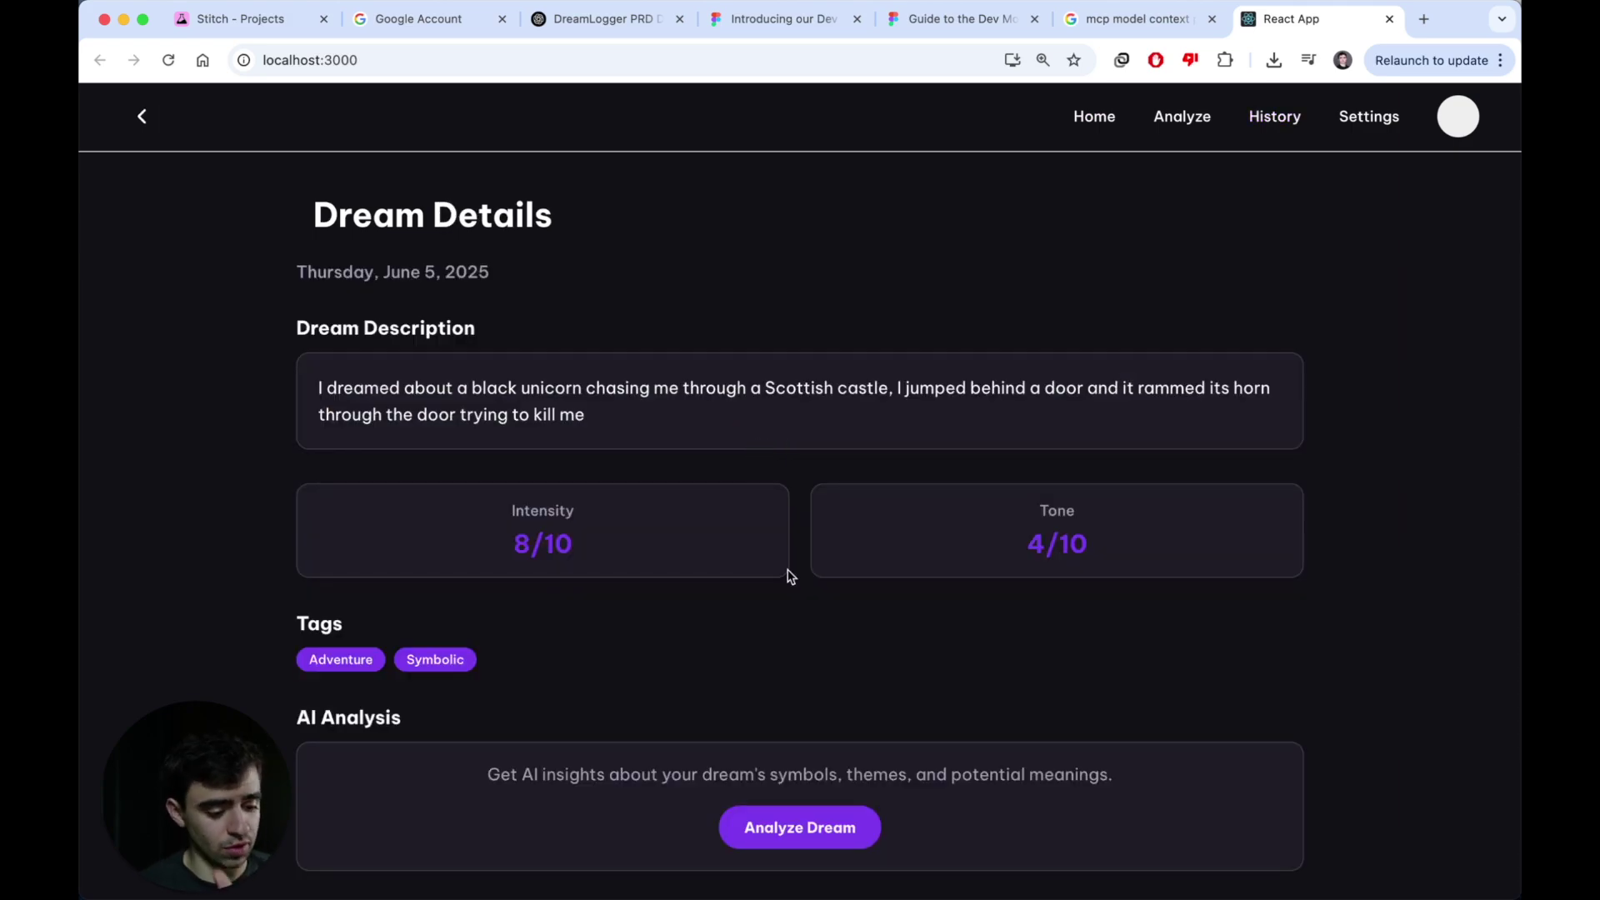
scroll(790, 575, down, 1)
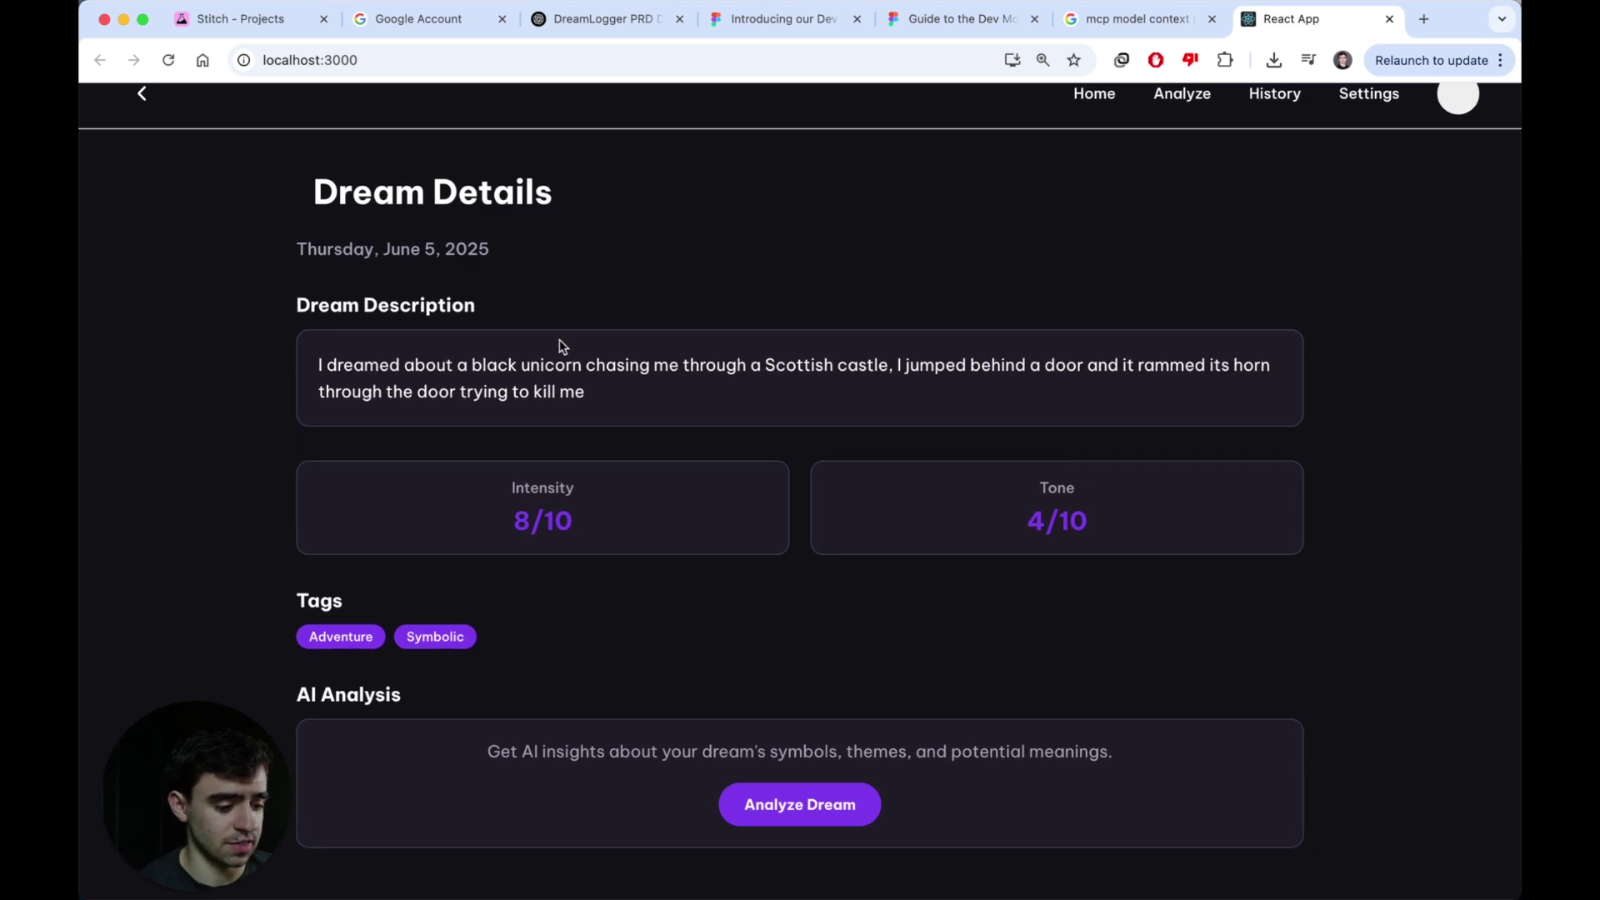
triple_click(558, 358)
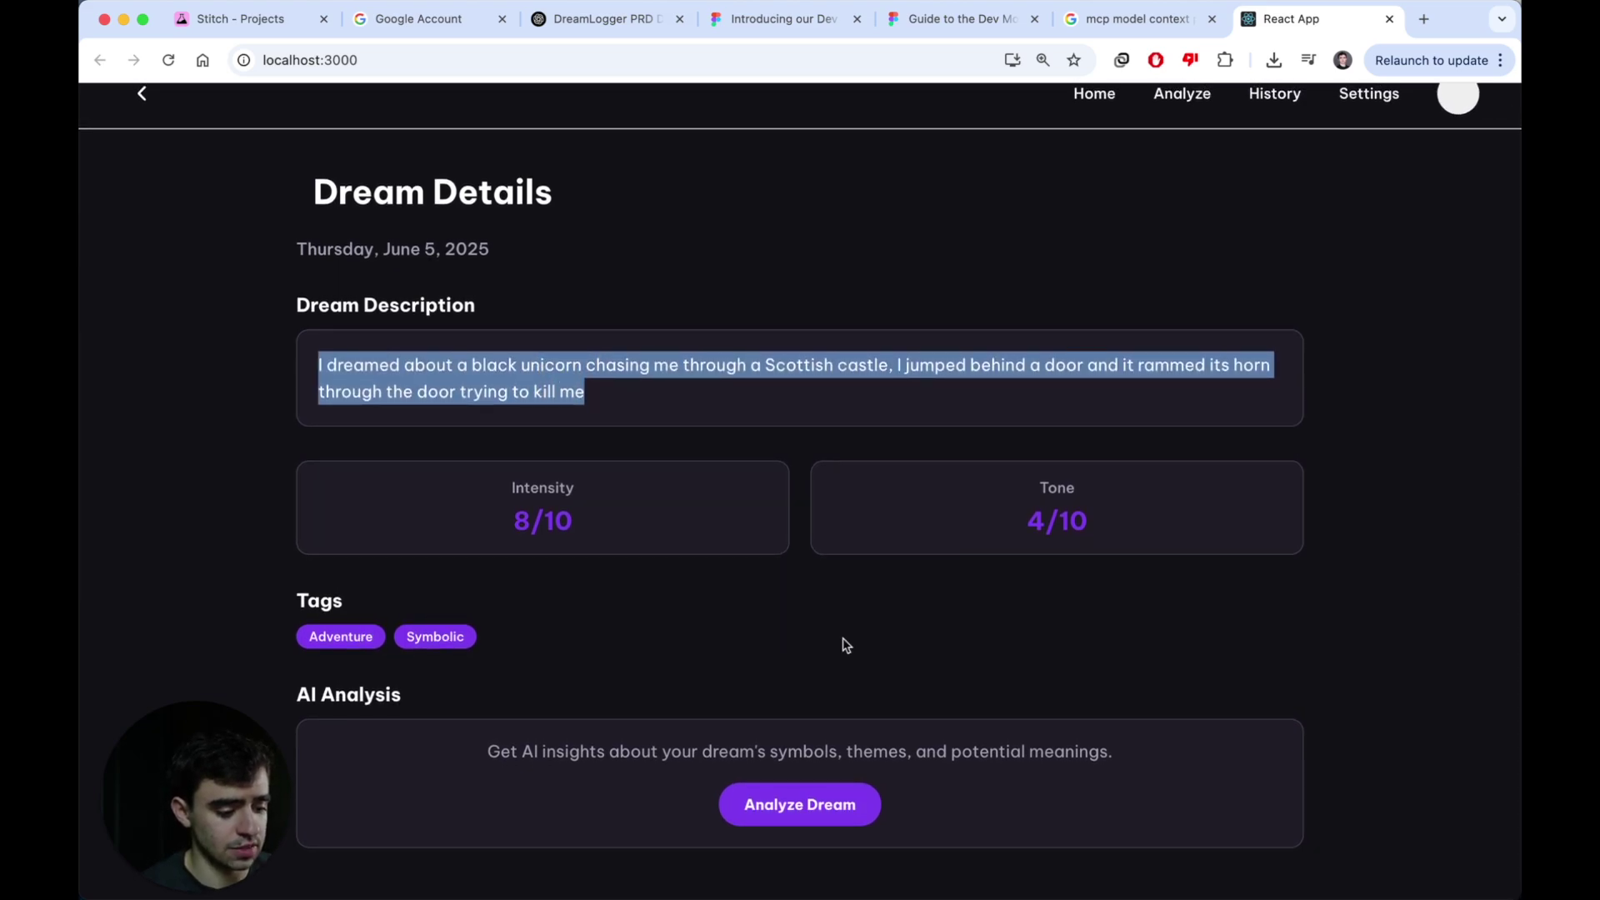
click(783, 805)
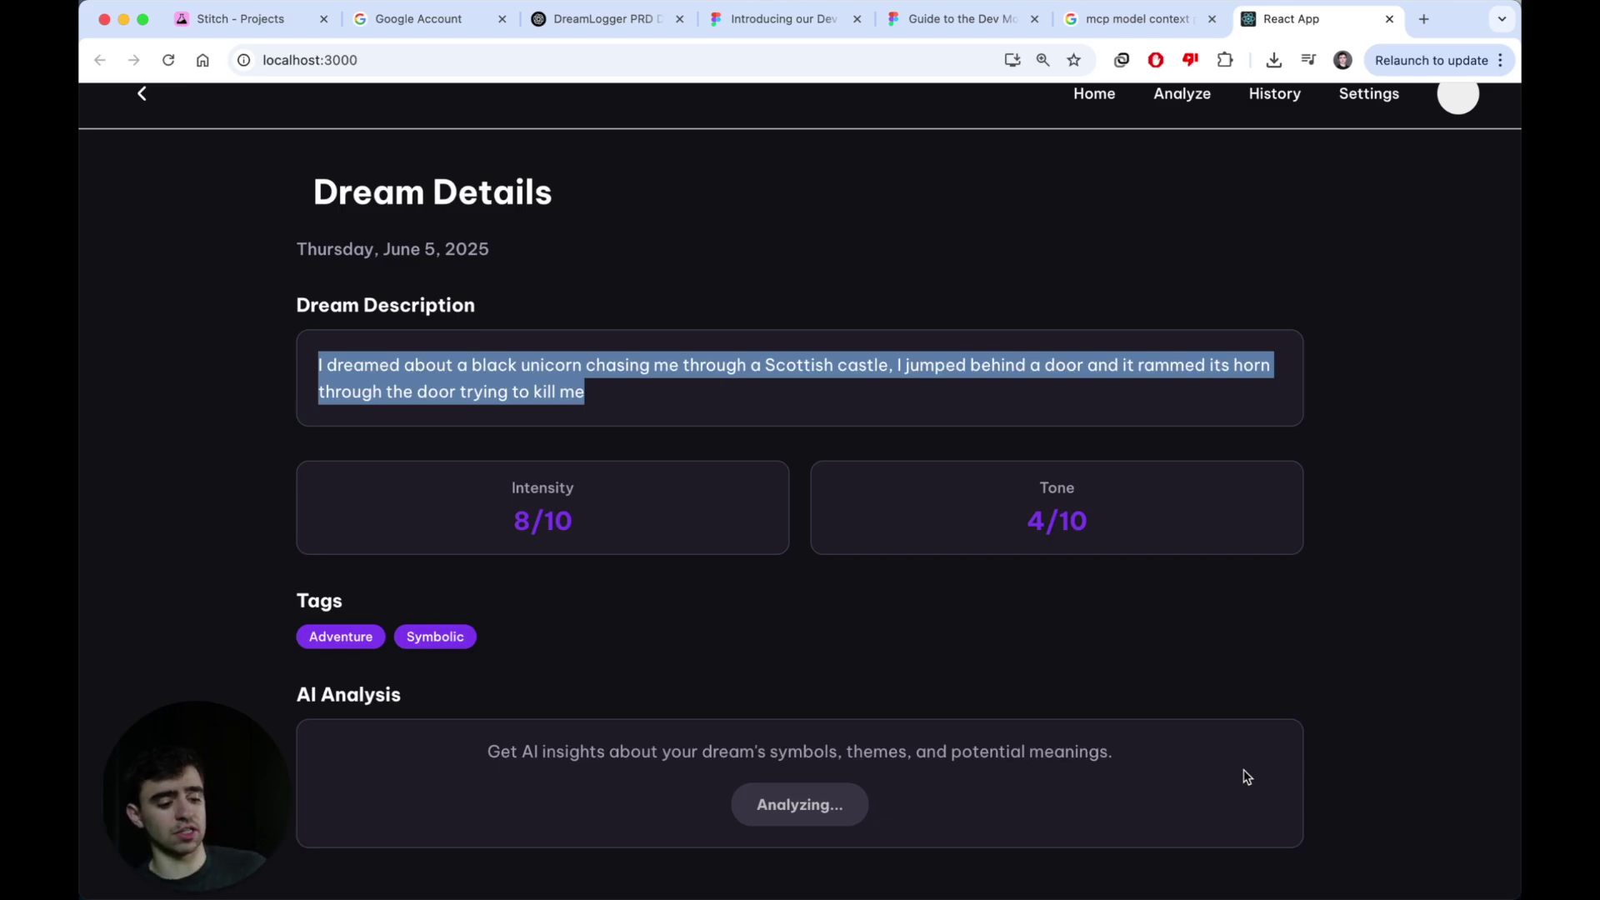
Review the black-unicorn interpretation, then view the analysis listed on the Dream Analysis page.
scroll(1177, 692, down, 2)
triple_click(1193, 807)
click(1307, 699)
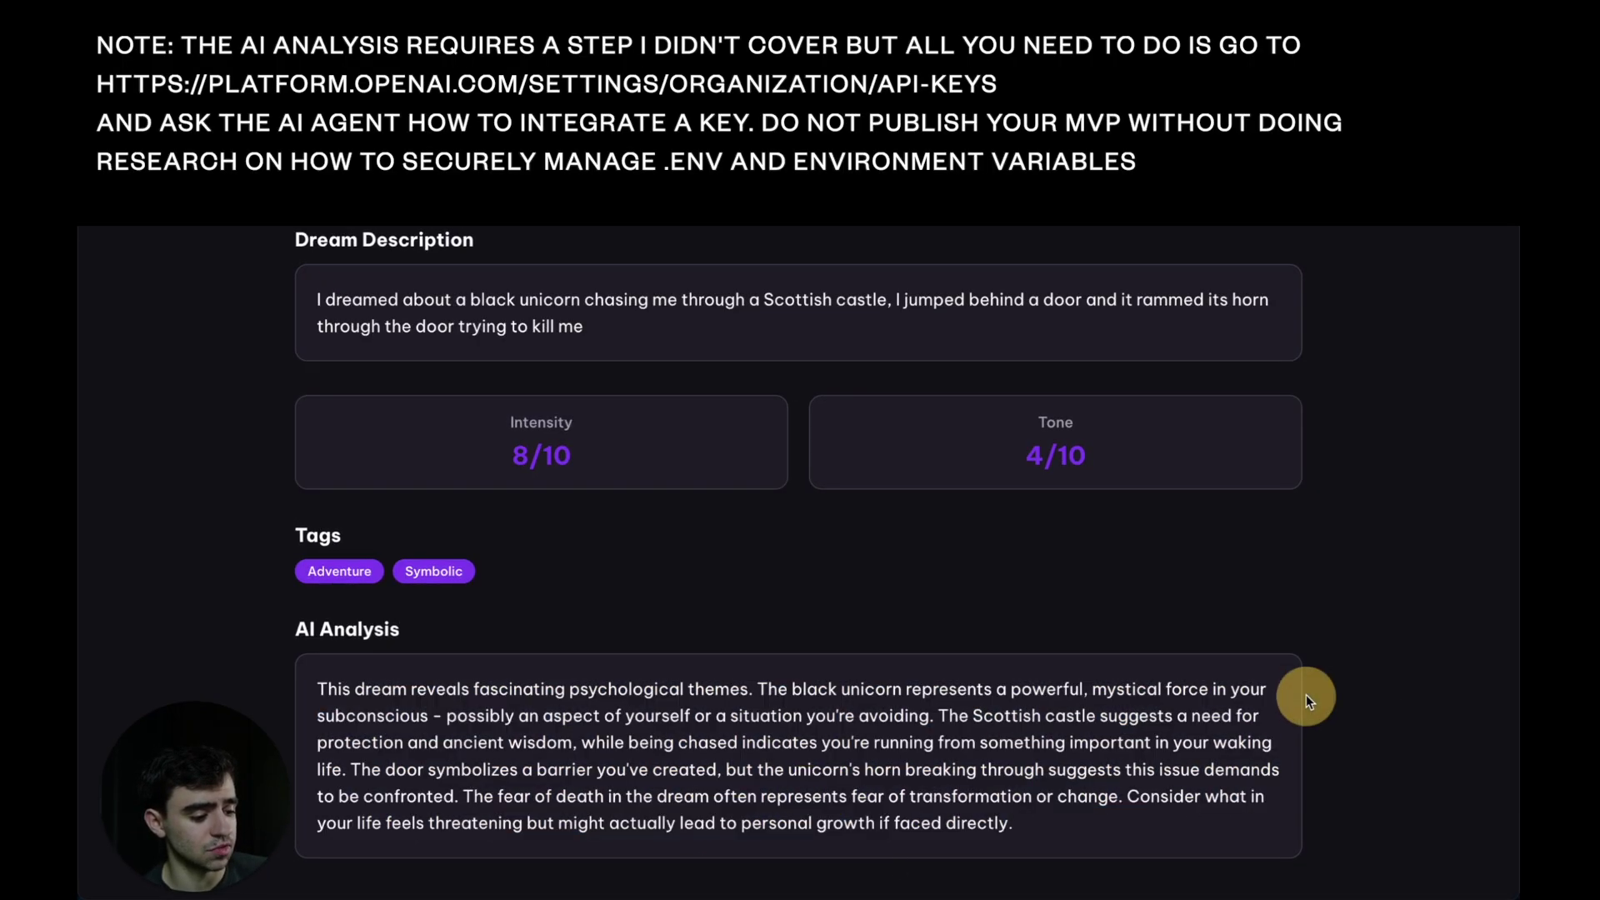
drag(754, 688, 432, 715)
click(774, 751)
scroll(783, 754, up, 3)
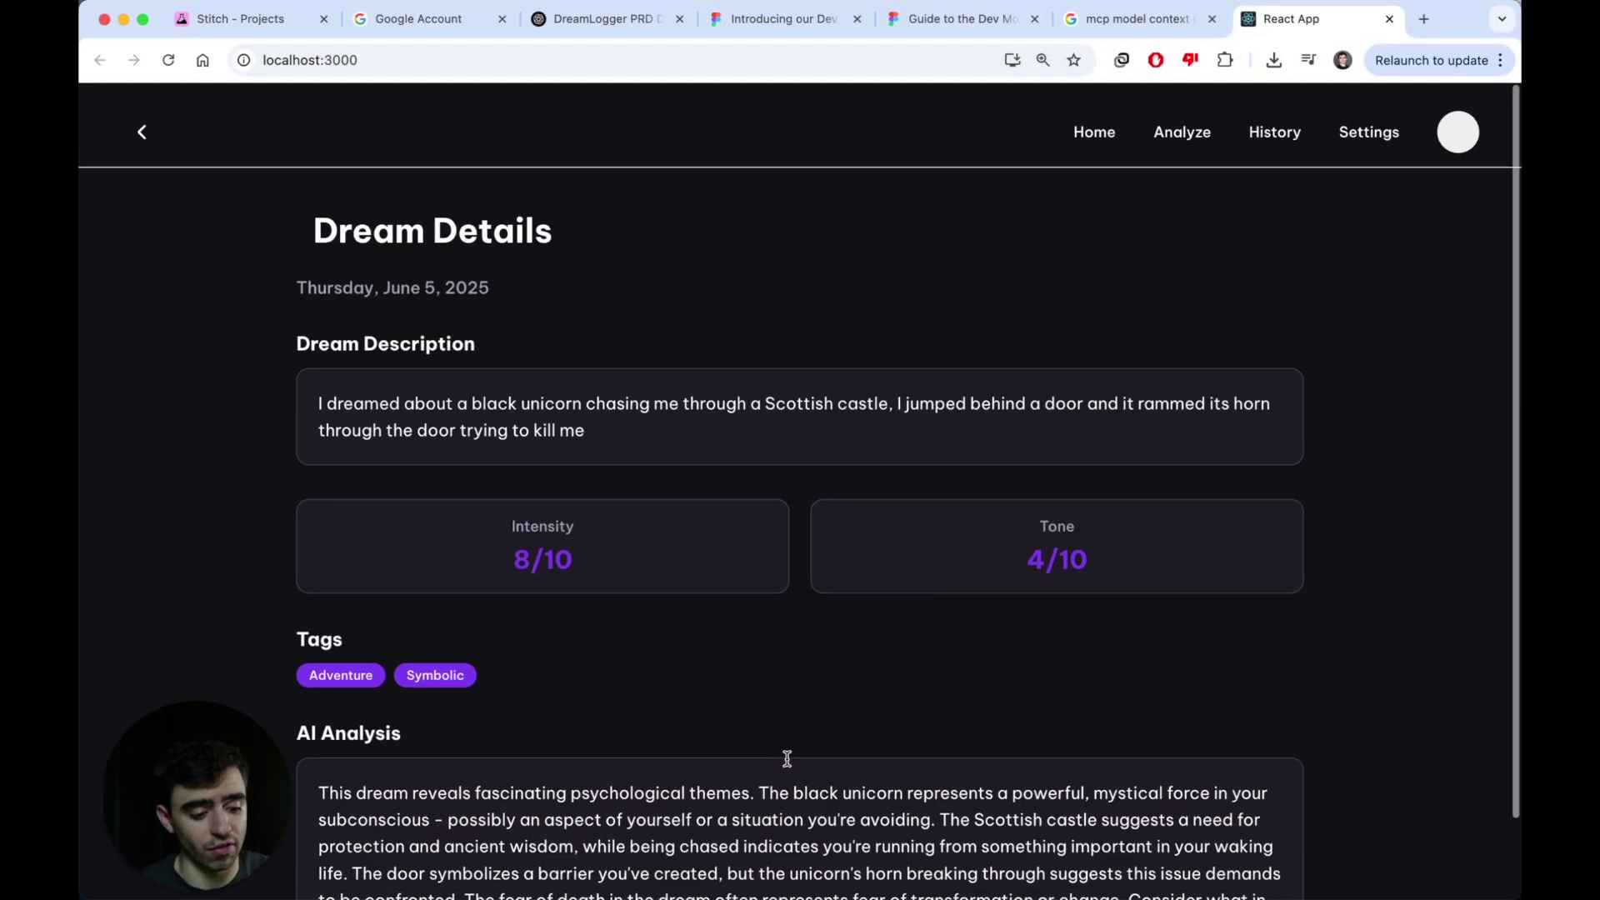
click(1180, 121)
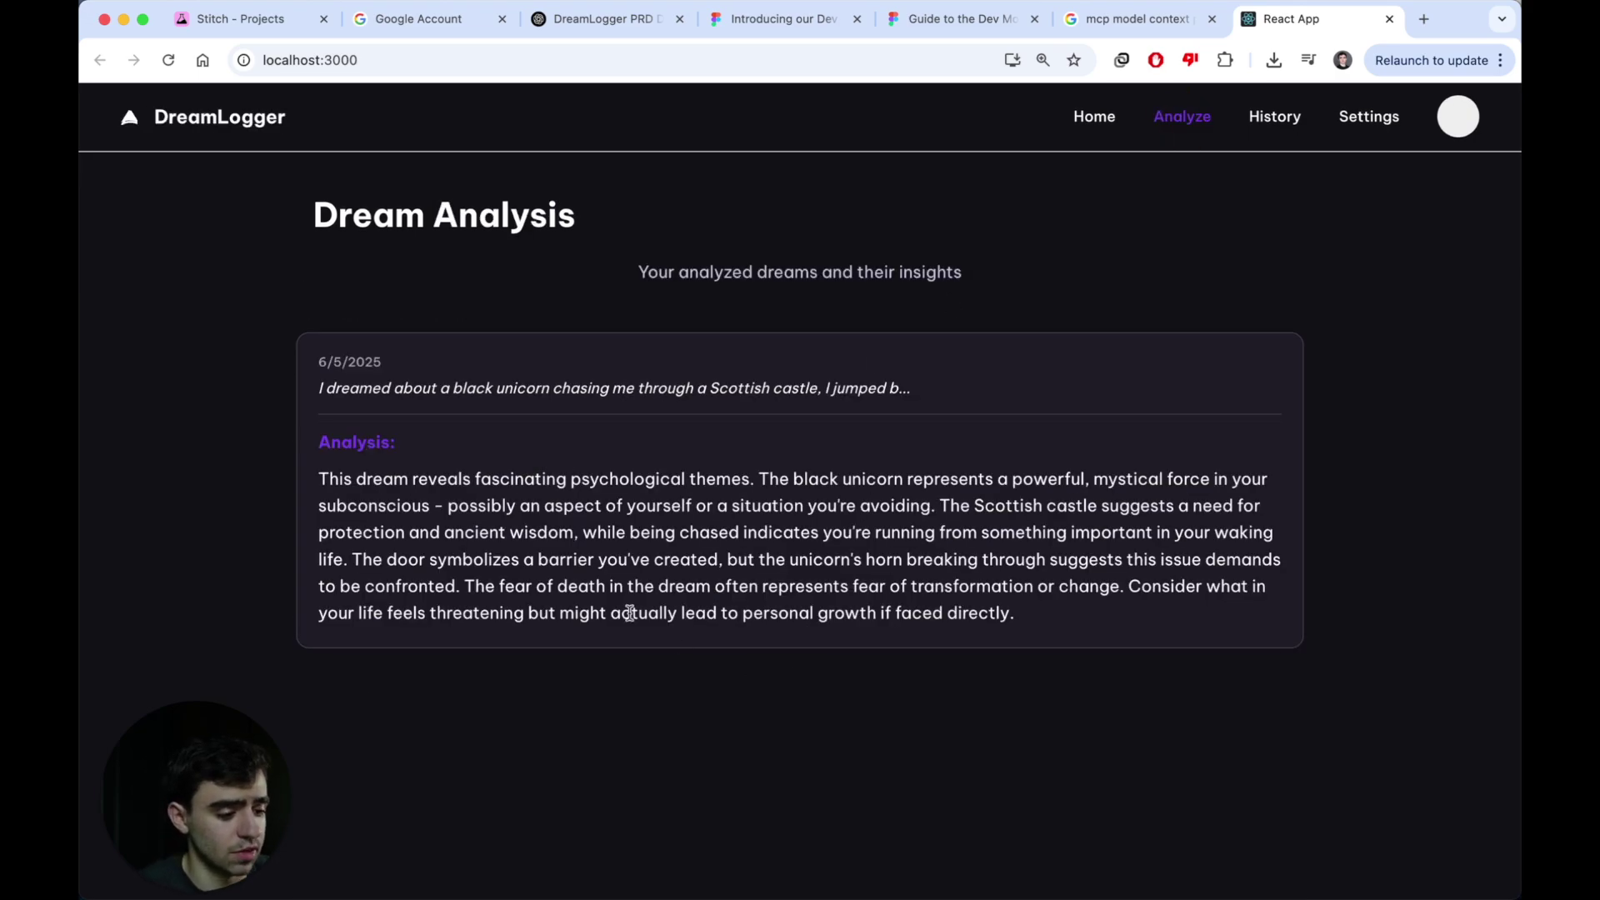
Switch off Dark Mode in DreamLogger's Settings.
click(1375, 117)
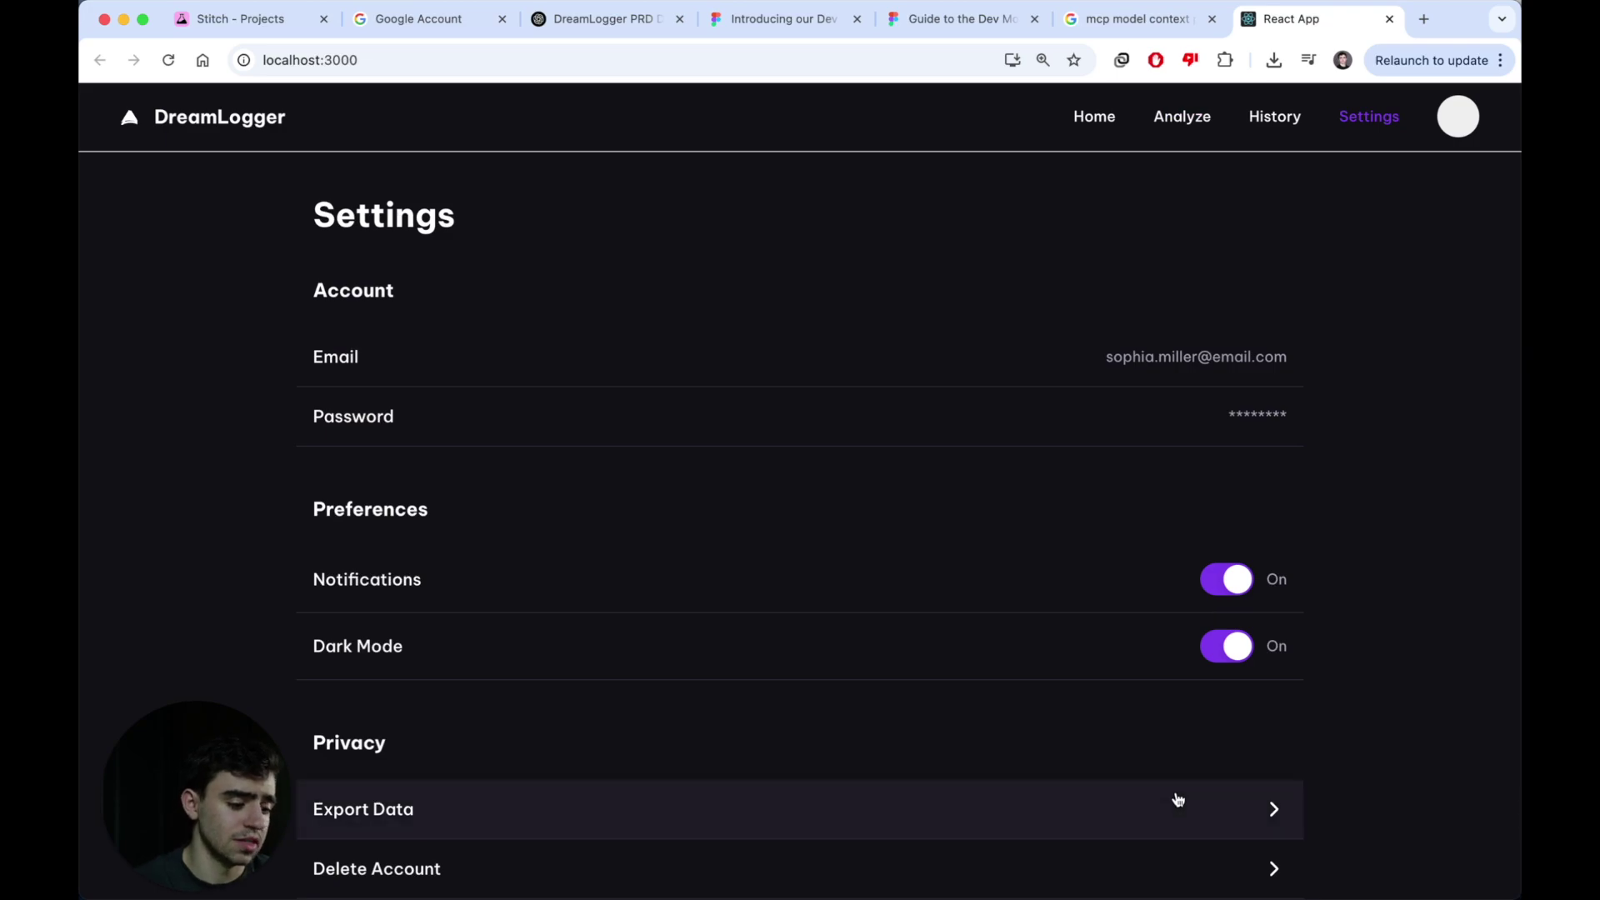
scroll(1197, 763, down, 2)
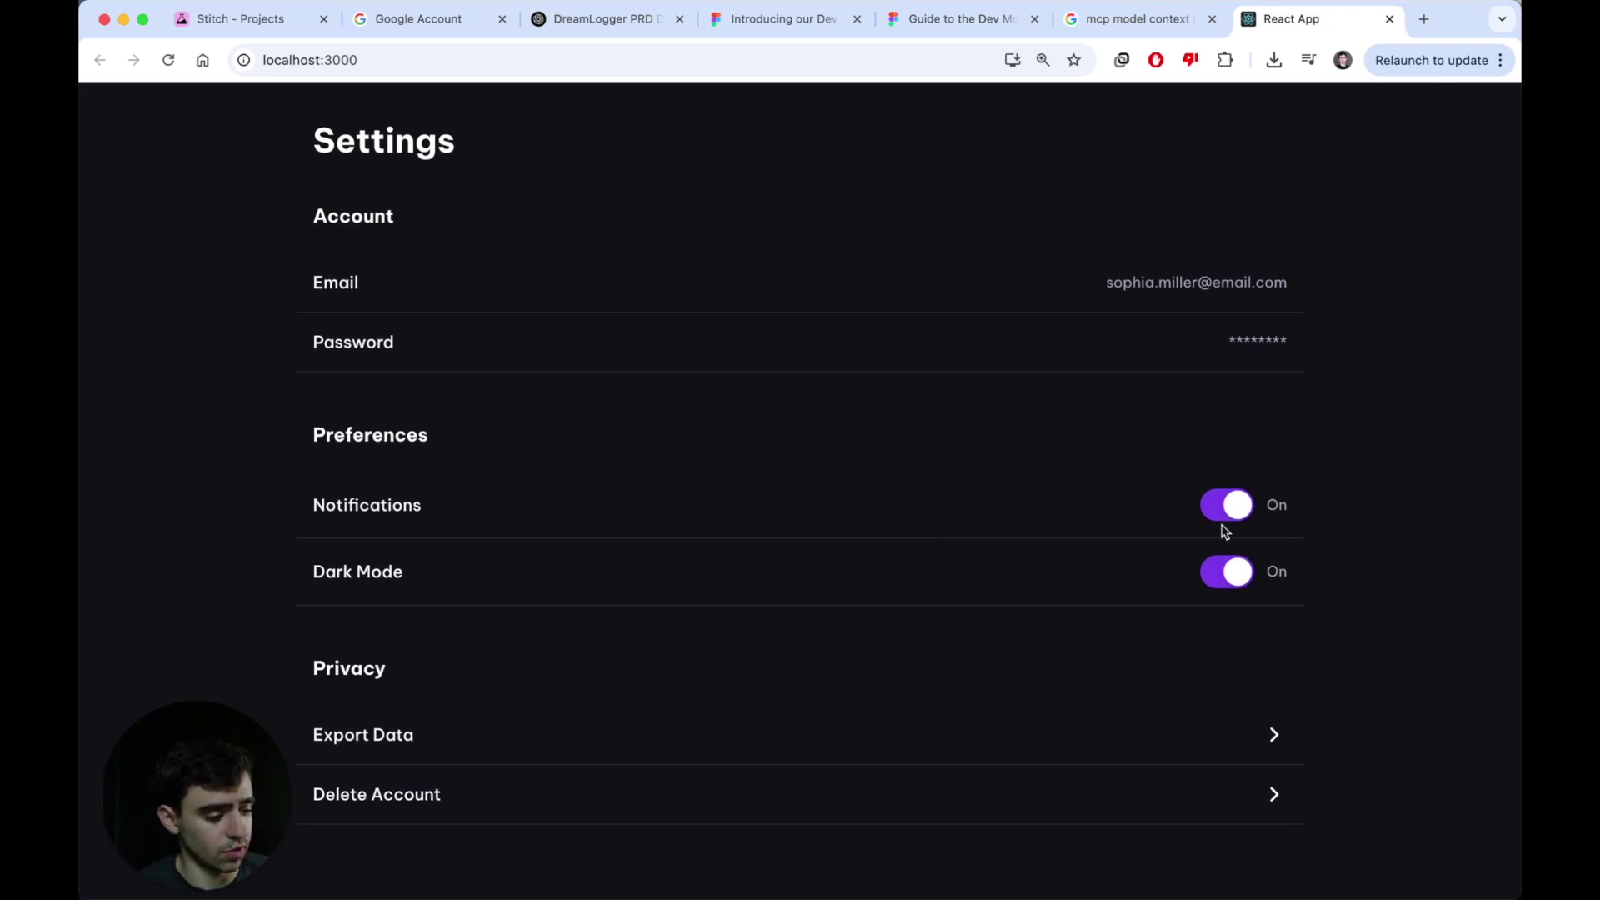
click(1215, 570)
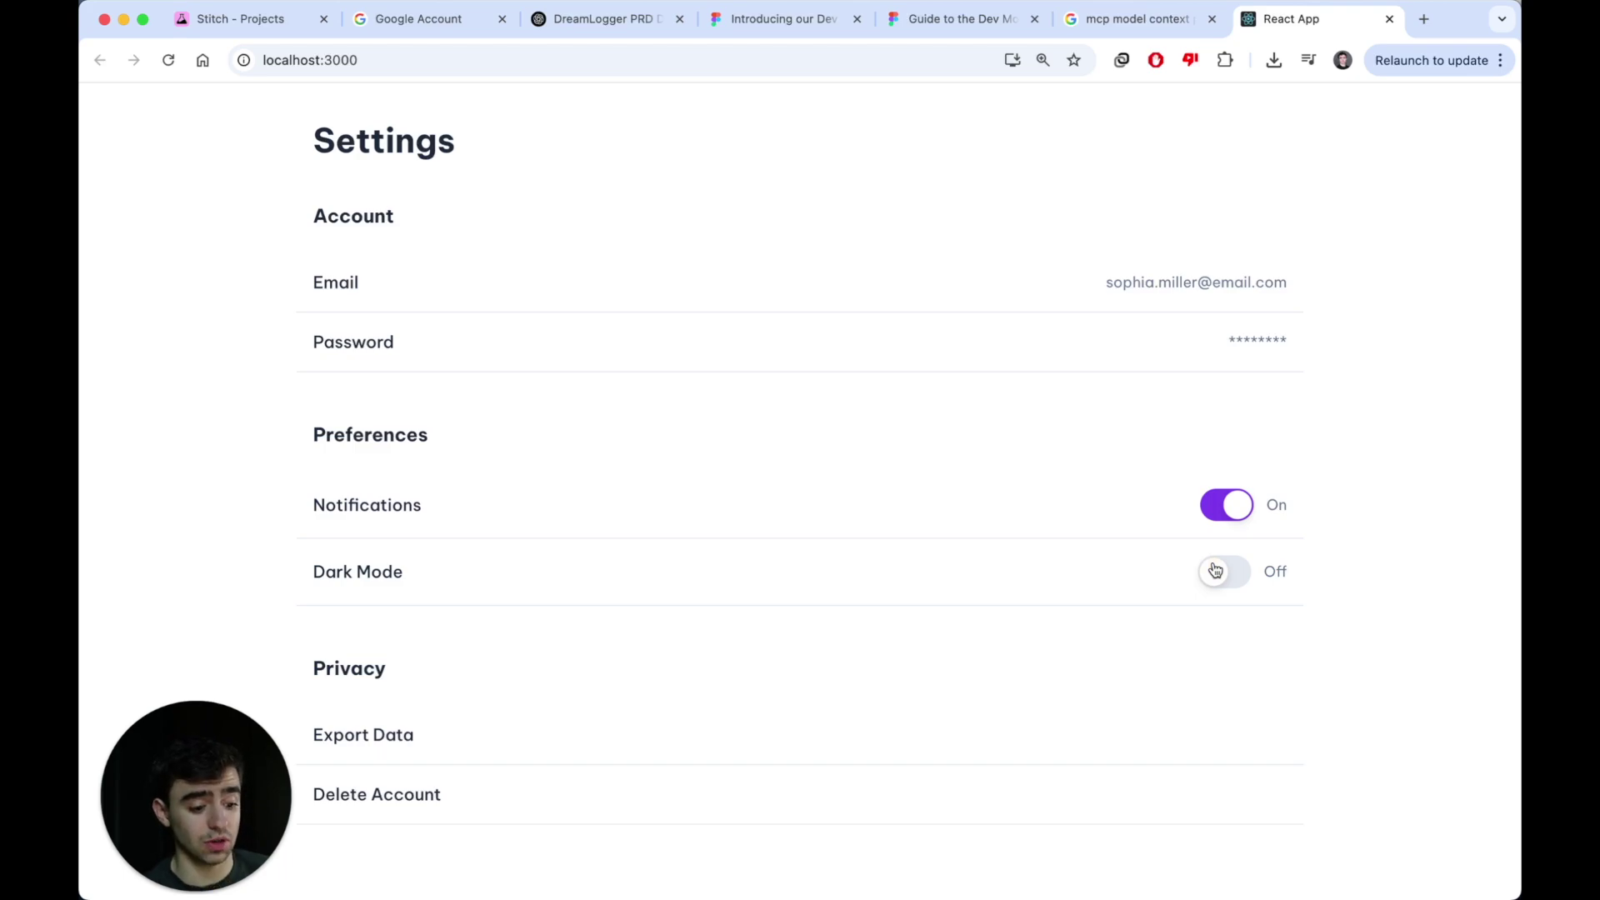
scroll(891, 748, up, 2)
click(874, 768)
Check History and Dream Analysis in the light theme, then return to Home.
click(1272, 120)
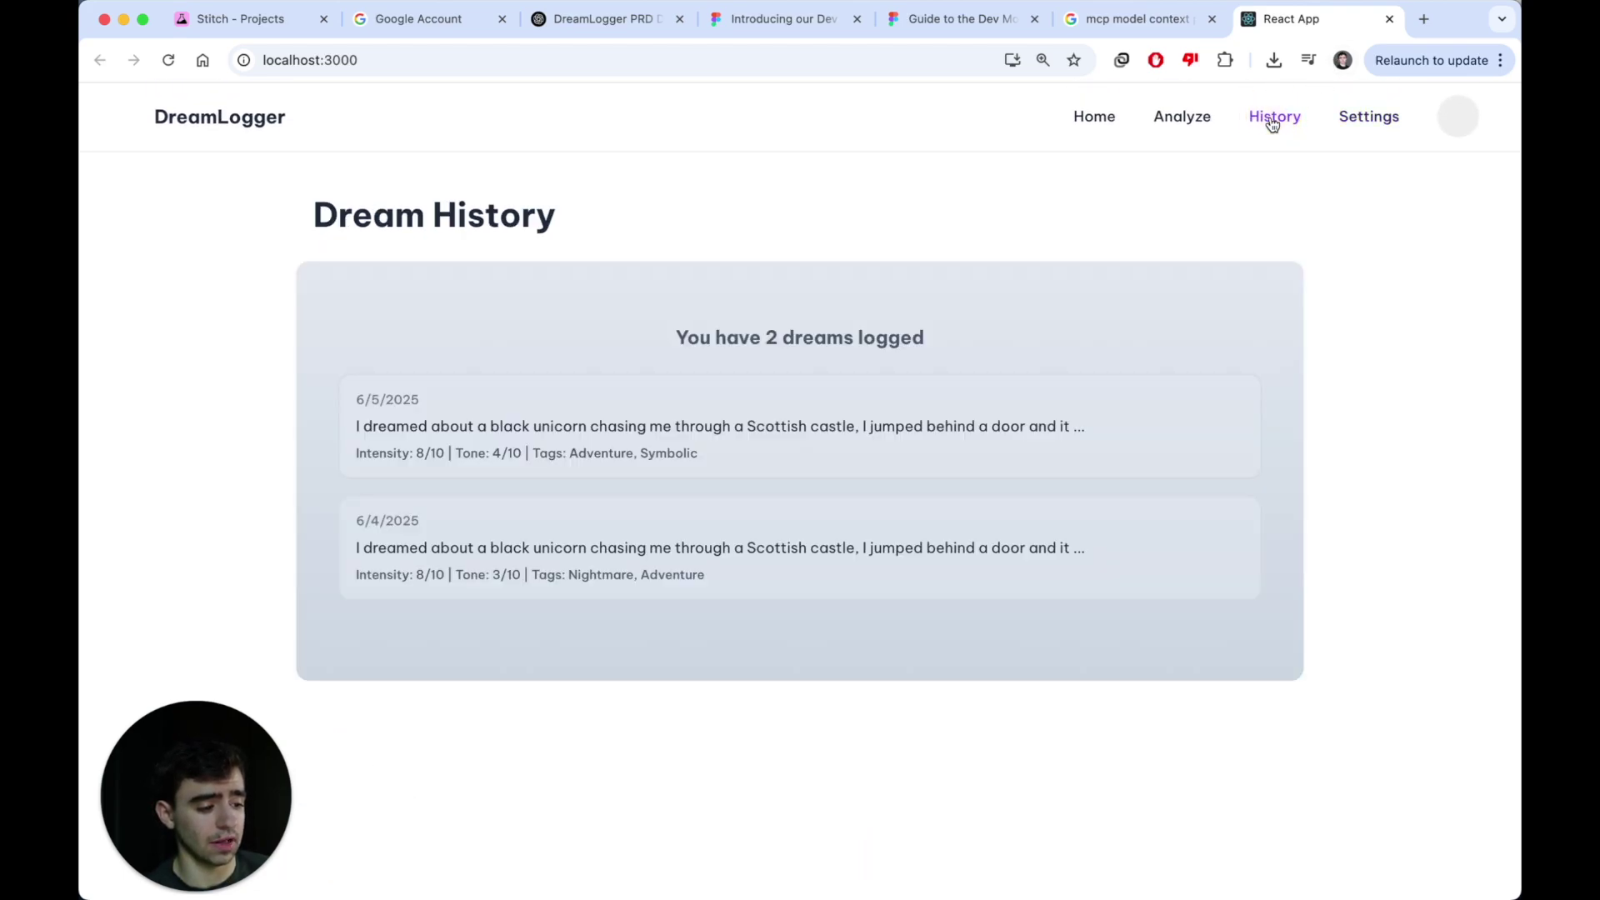
click(1179, 118)
click(1095, 118)
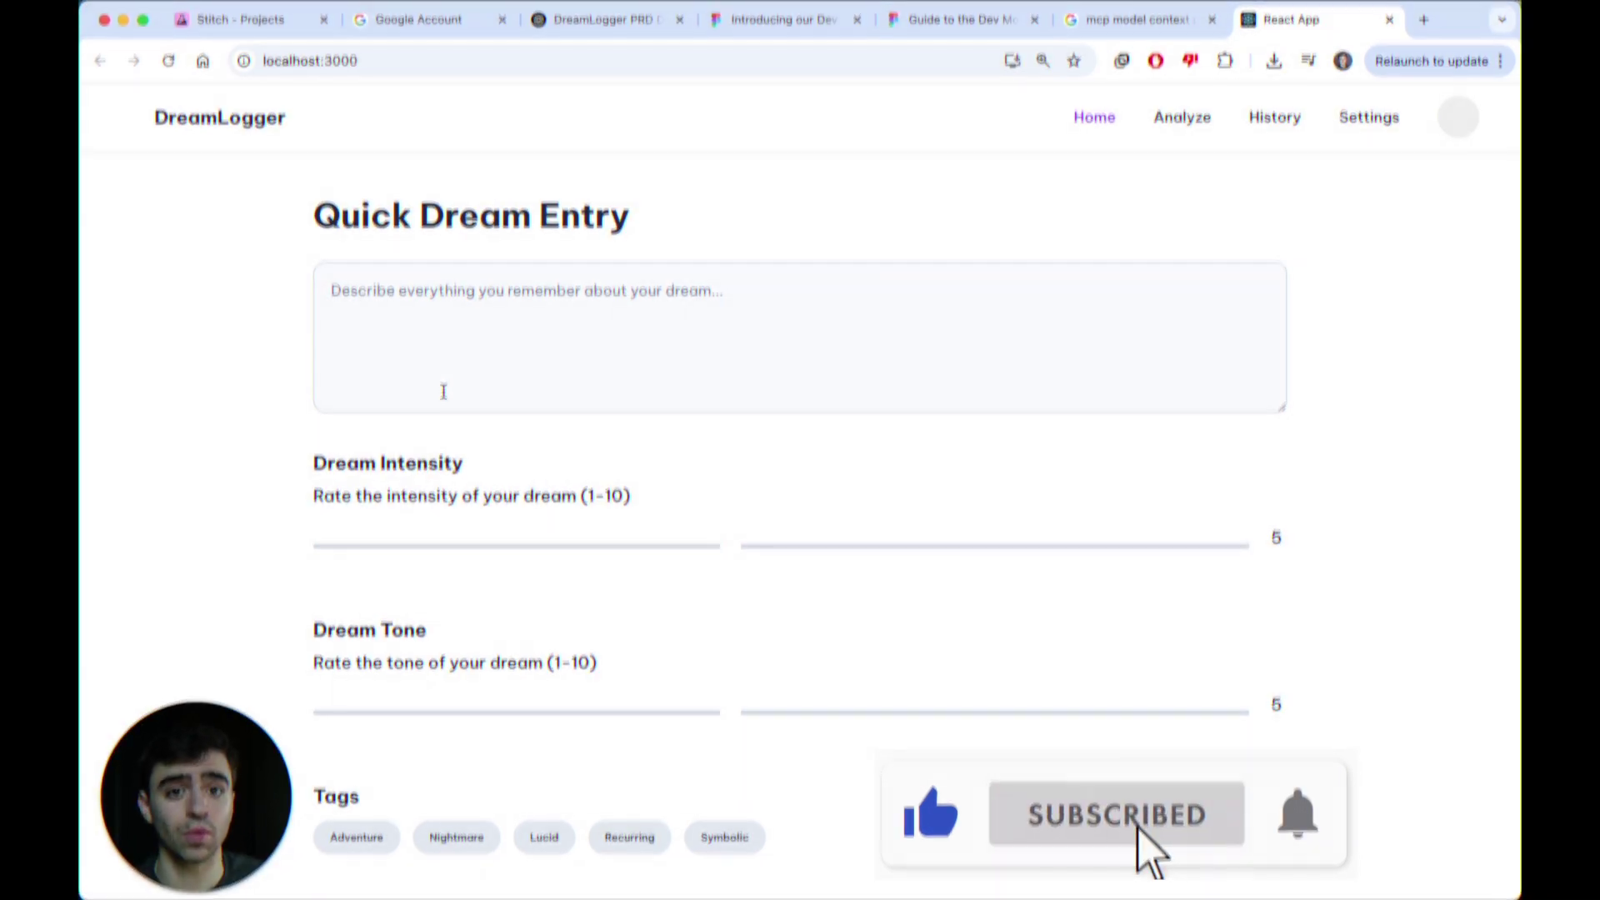
click(443, 390)
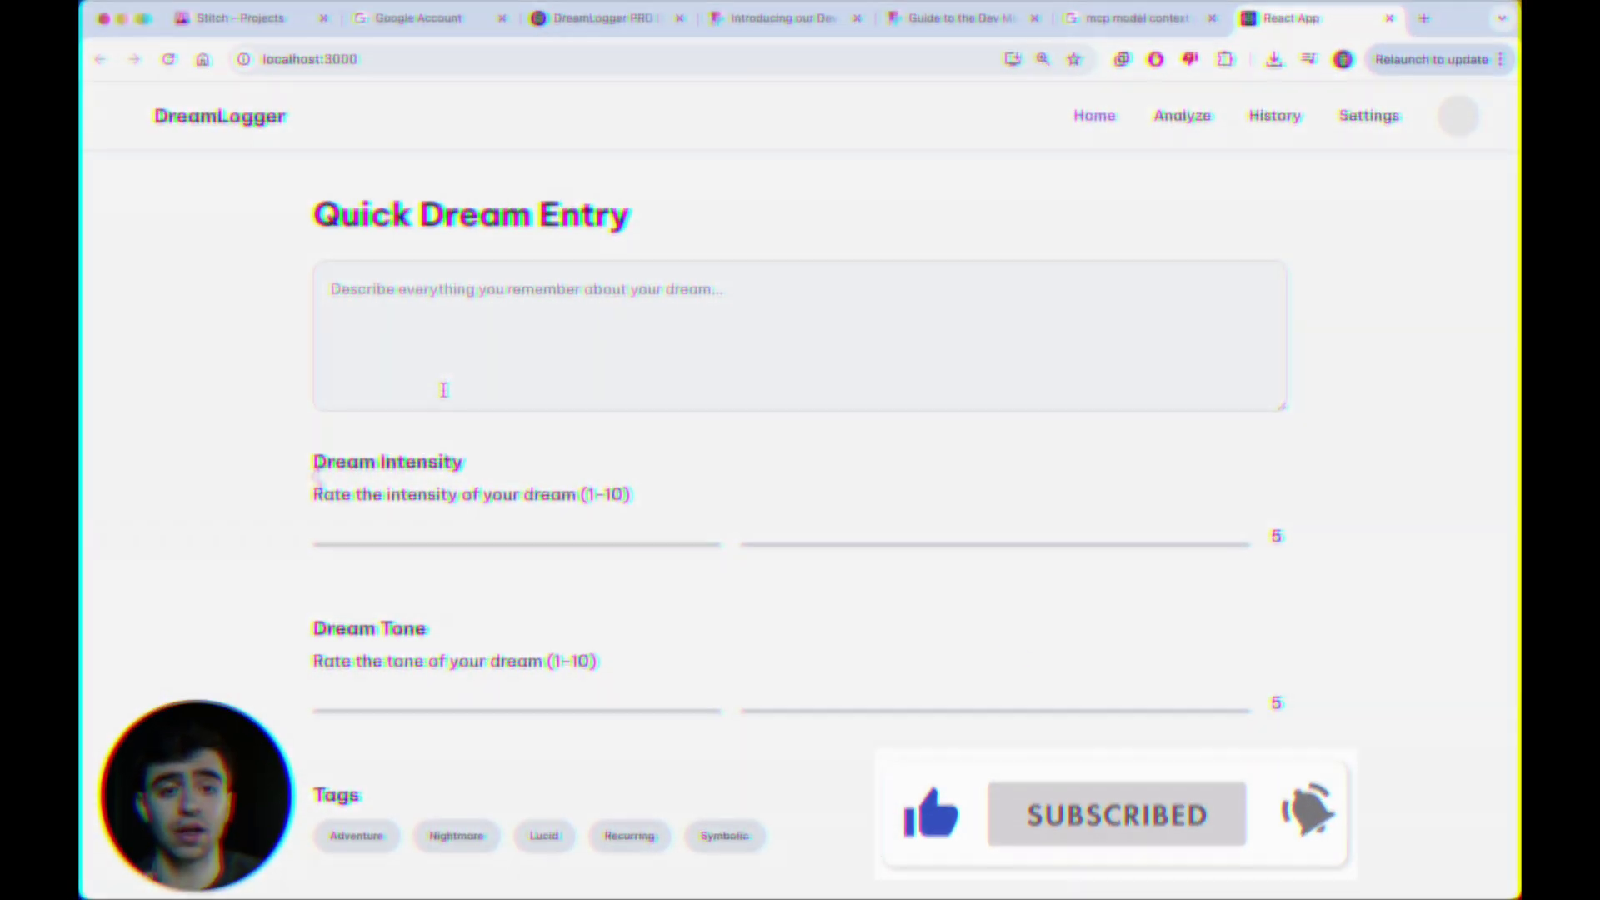